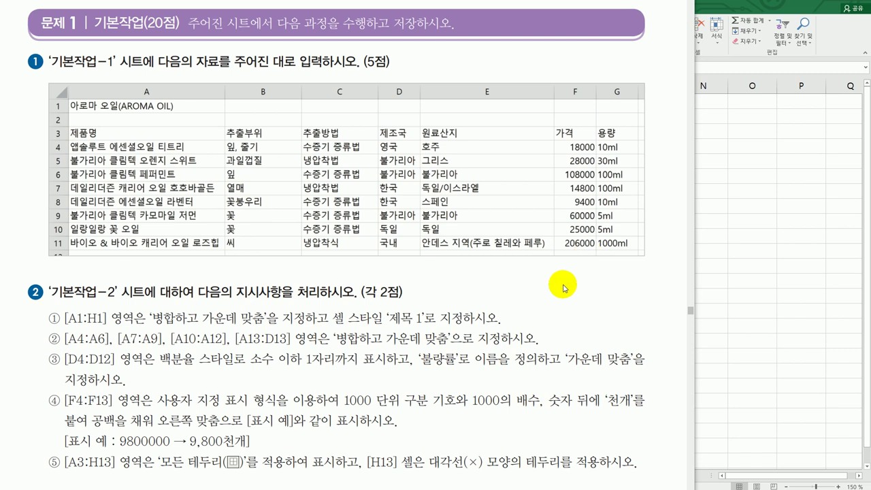
- Read the 기본작업-2 instructions, switch to Excel, then merge and center A1:H1 and apply the 제목 1 cell style
scroll(433, 386, "down", 3)
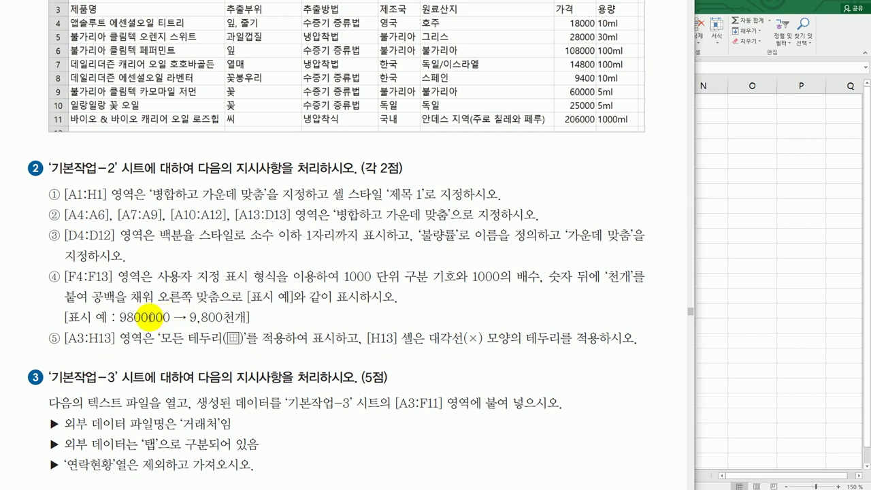
left_click_drag(148, 317, 166, 319)
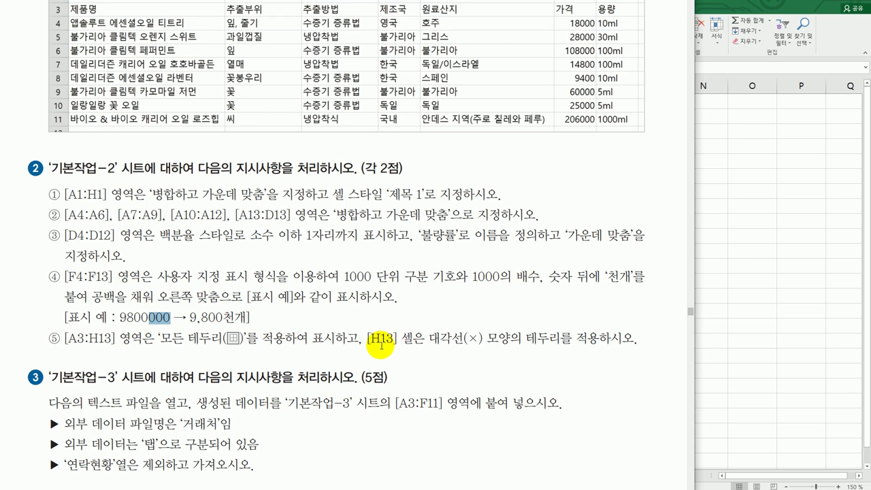
left_click(715, 316)
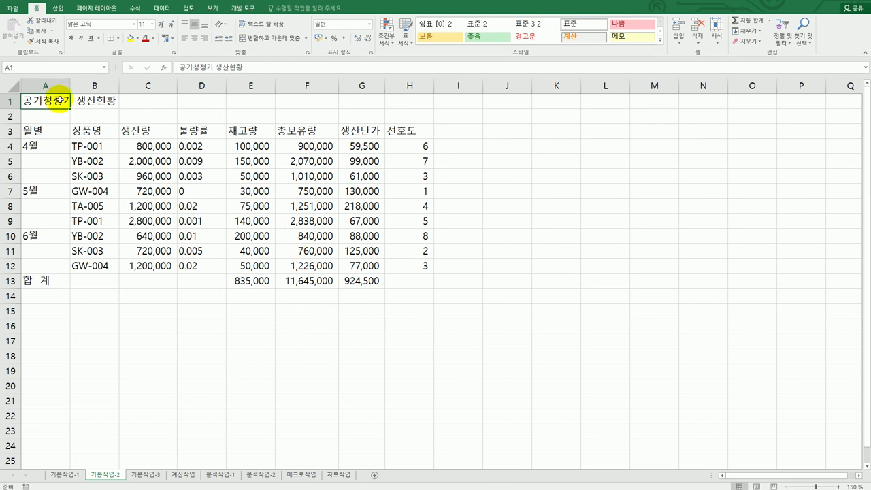
left_click_drag(58, 100, 397, 105)
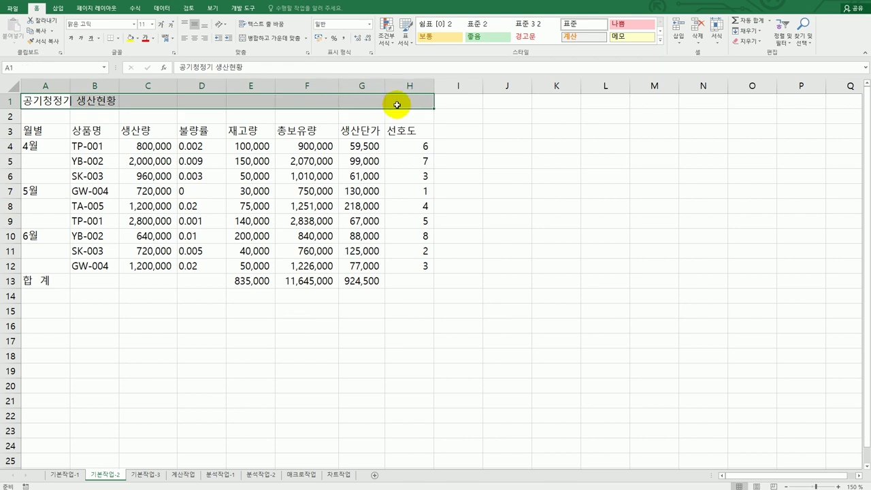
left_click(277, 38)
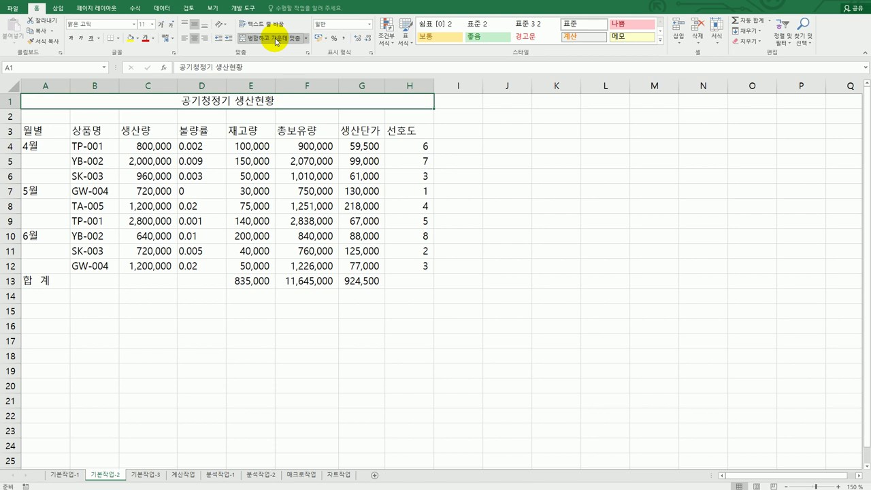
left_click(659, 42)
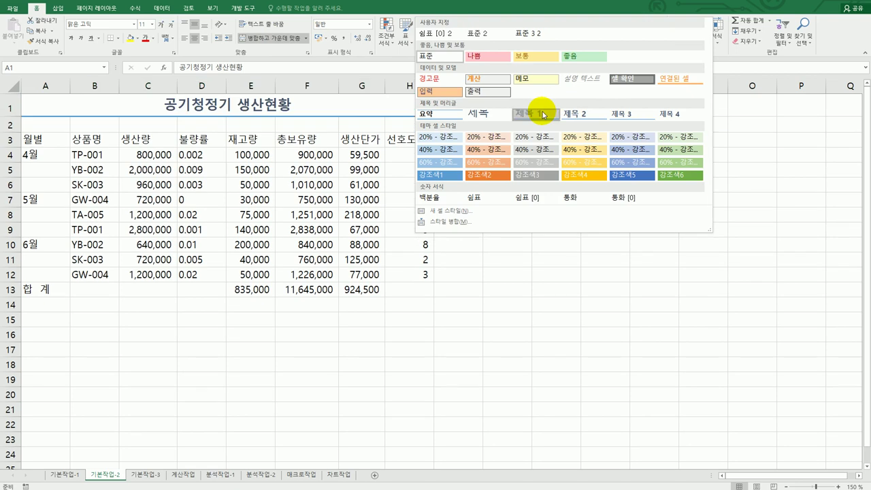
left_click(542, 114)
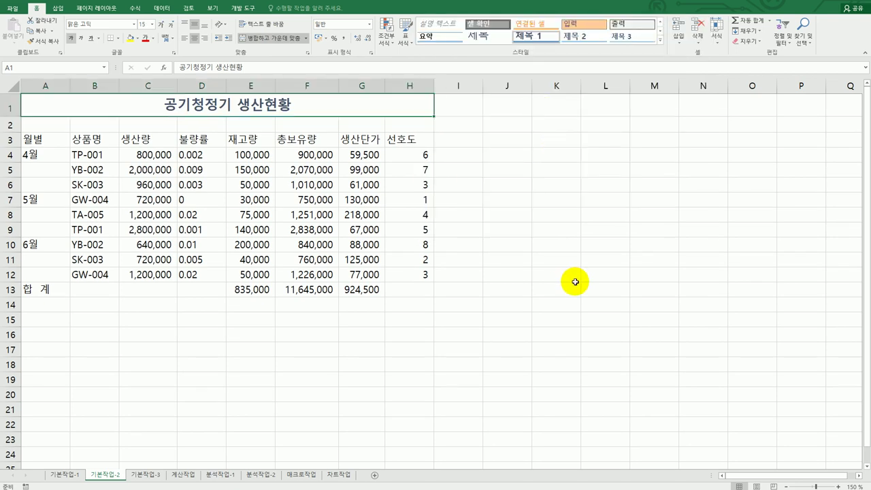
- Merge and center the ranges A4:A6, A7:A9, A10:A12 and A13:D13
left_click_drag(49, 158, 188, 287)
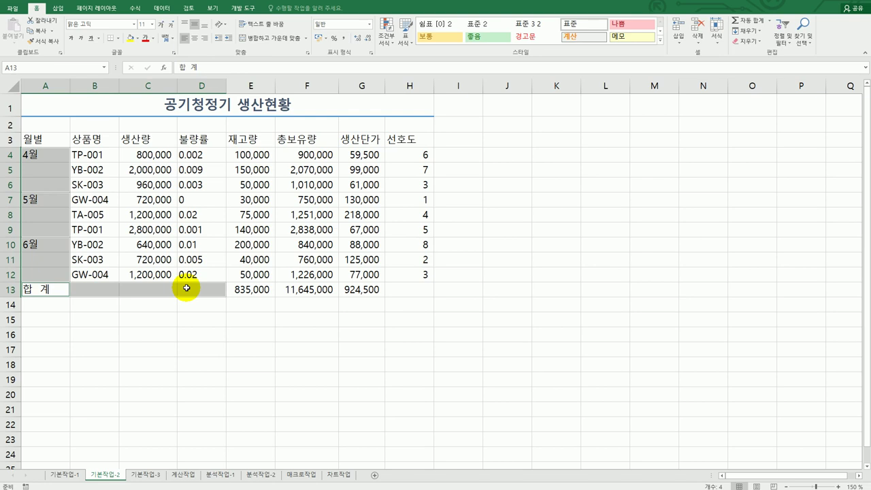
left_click(253, 39)
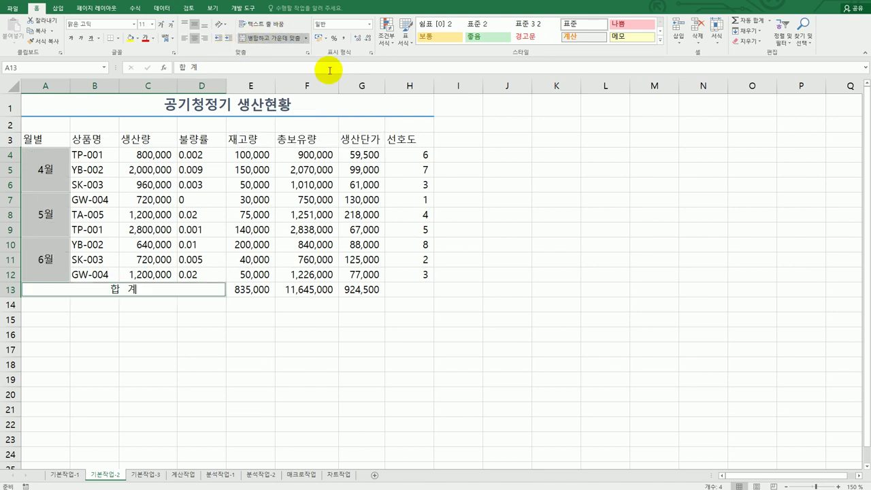
- Format the 불량률 values in D4:D12 as percentages with 1 decimal place
left_click_drag(206, 154, 202, 274)
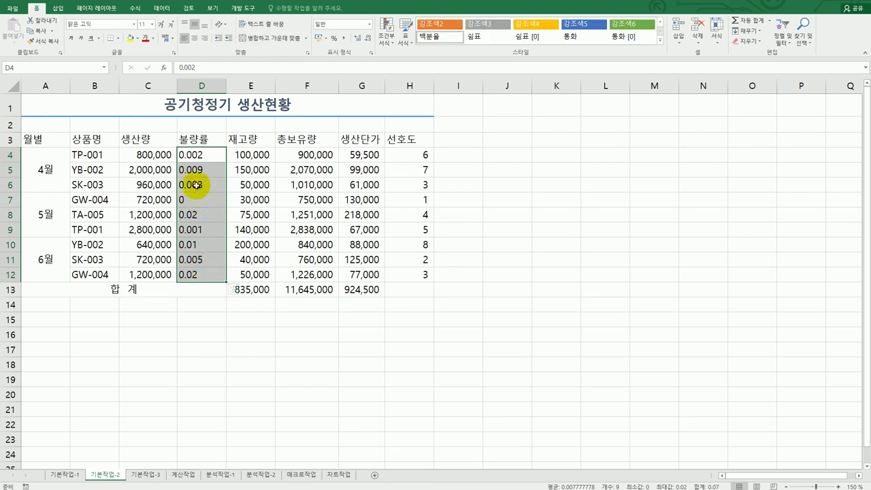
right_click(196, 184)
left_click(249, 335)
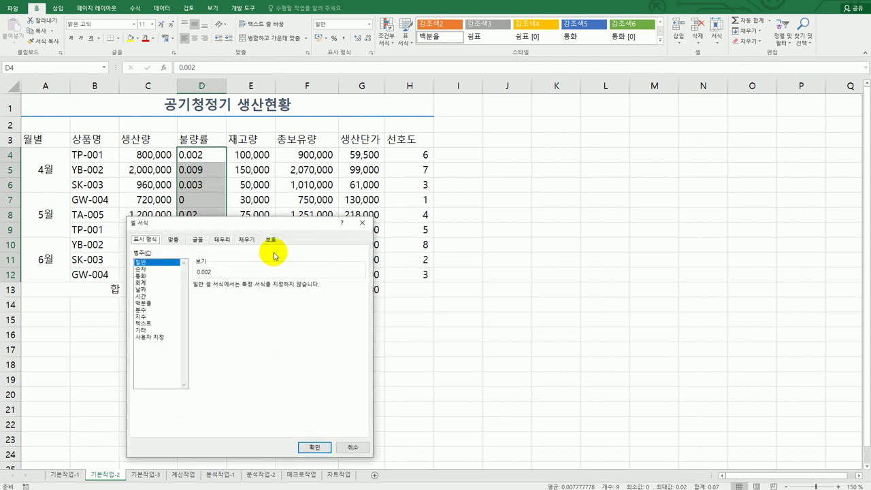
left_click_drag(269, 226, 576, 130)
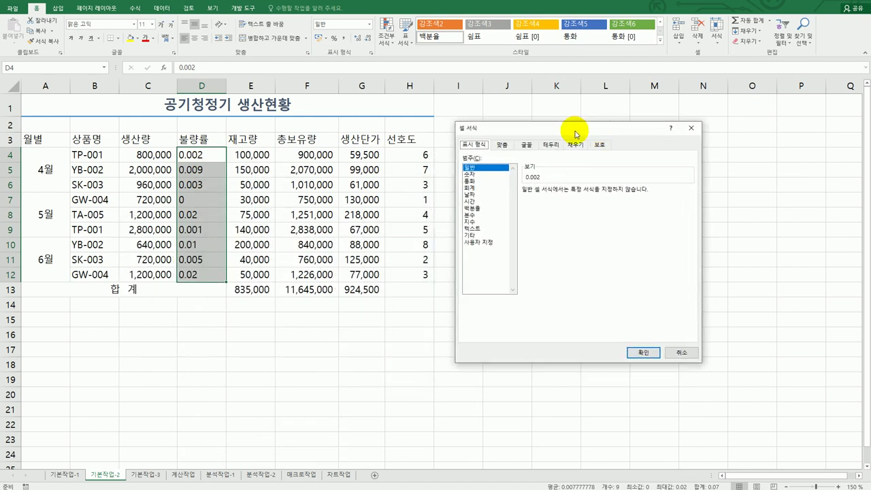
left_click(476, 208)
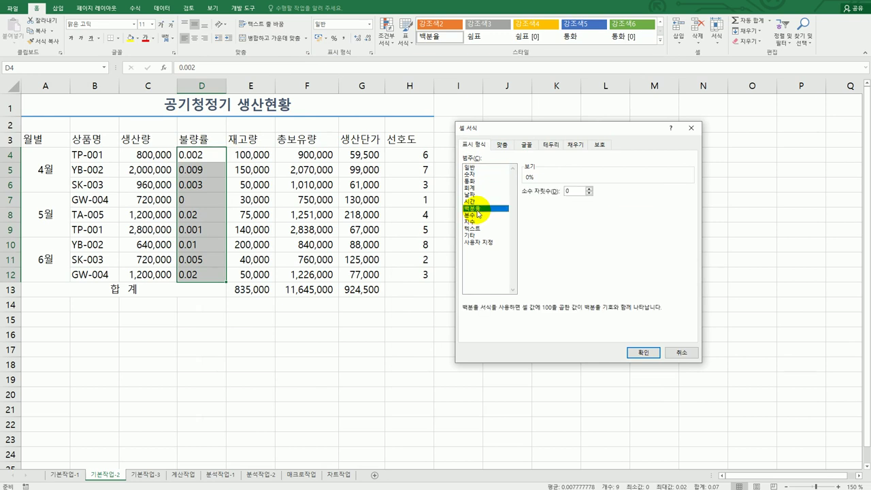
left_click(591, 193)
left_click(591, 194)
left_click(590, 189)
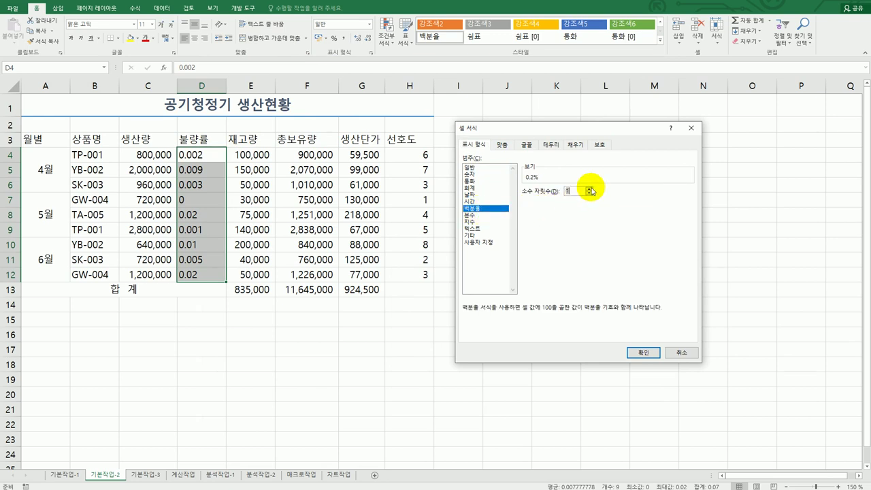
left_click(644, 352)
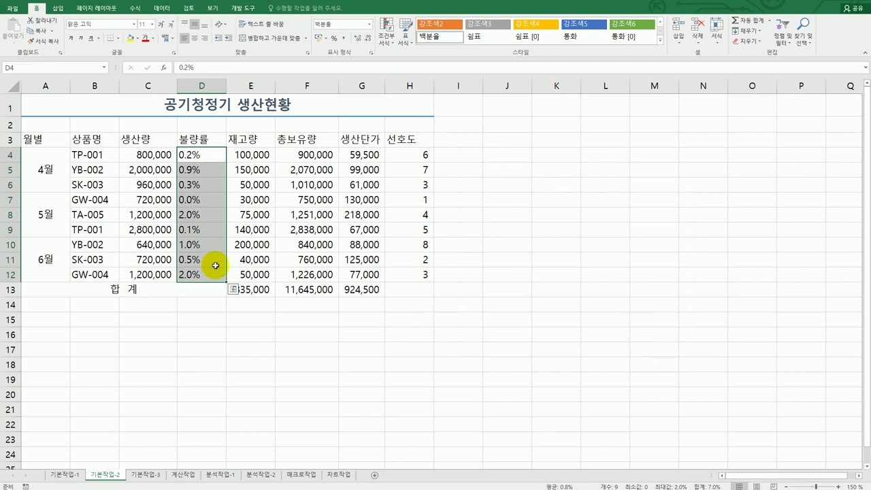
- Define the name 불량률 for the range D4:D12 and check its reference in the Name Manager
left_click(24, 63)
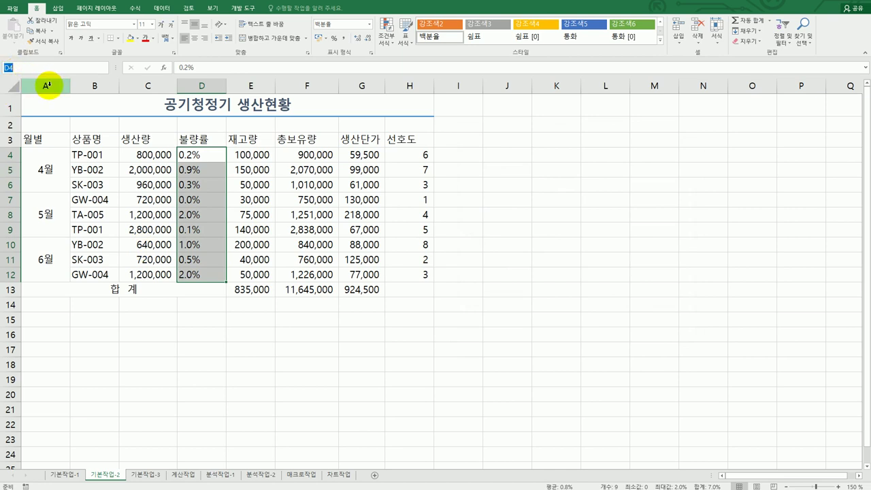
type("qn")
key("BackSpace")
key("BackSpace")
key("Hangul")
type("불량률")
key("Return")
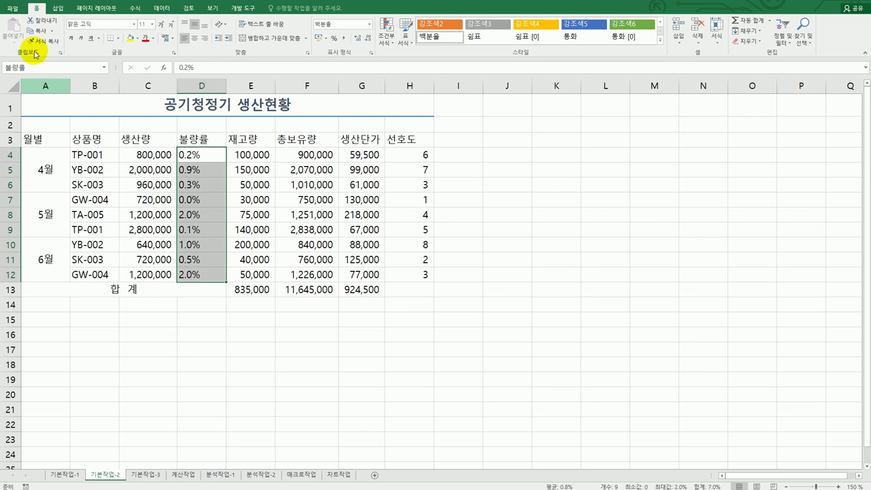
left_click(138, 8)
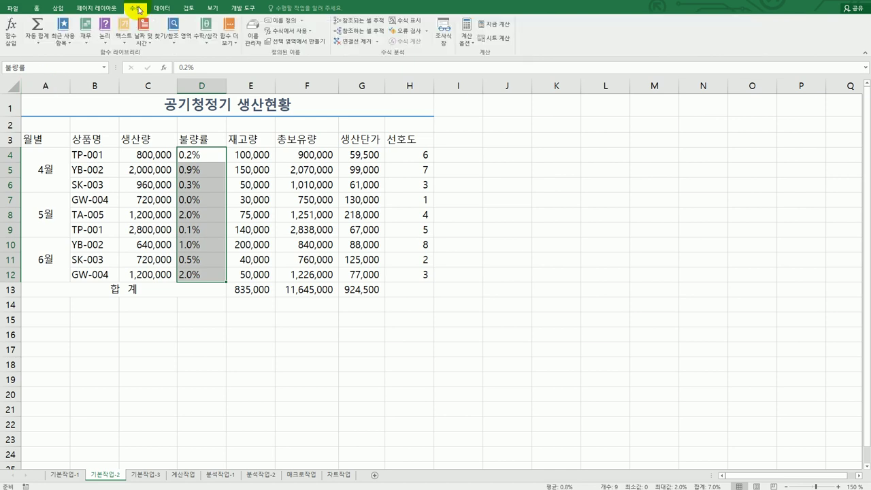
left_click(253, 37)
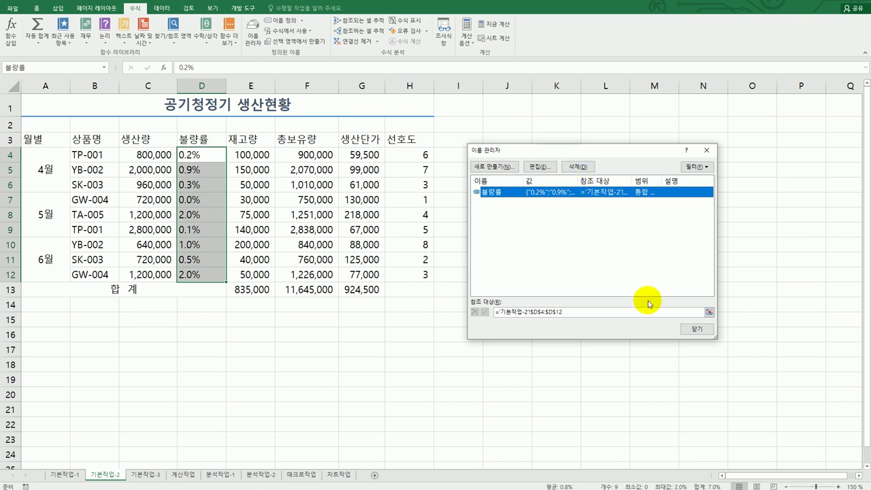
left_click(698, 329)
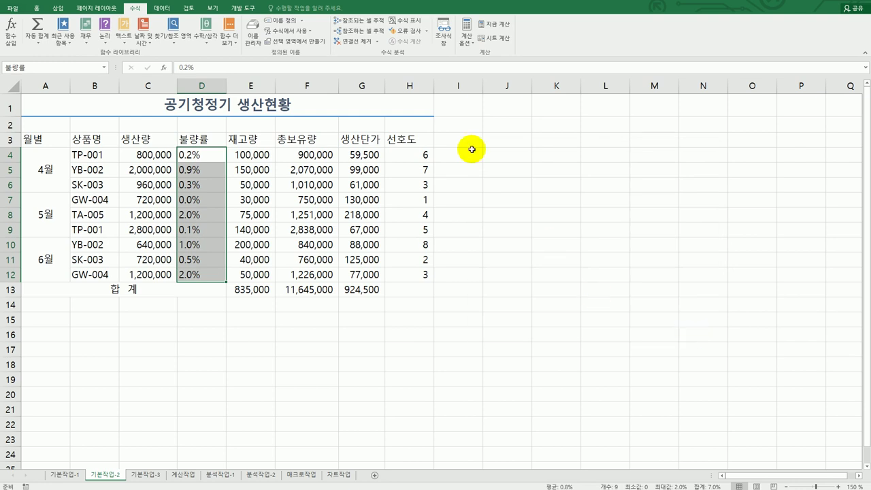
- Center the values in D4:D12 horizontally
left_click(38, 13)
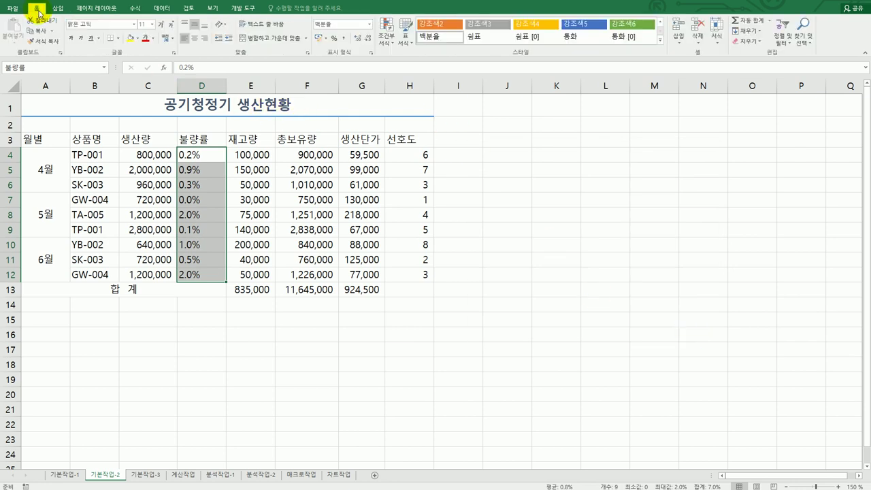
left_click(196, 39)
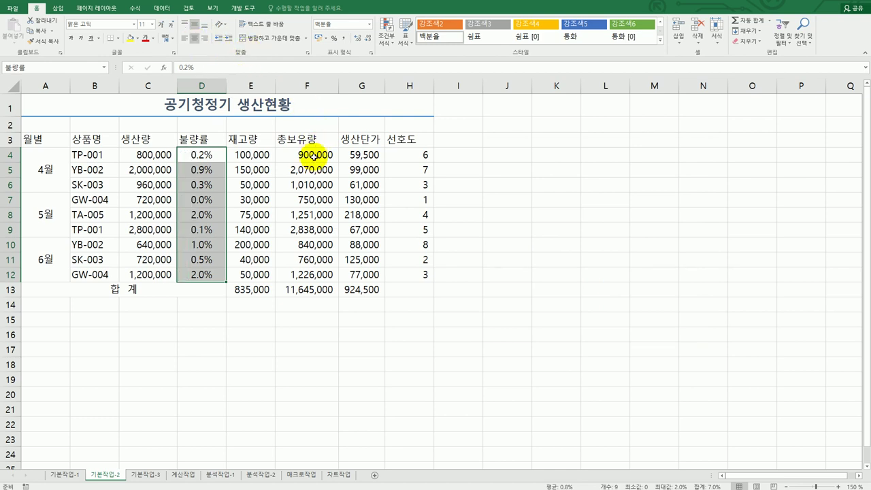
- Apply the custom number format #,##0,"천개" to the 총보유량 values in F4:F13
left_click_drag(313, 155, 312, 288)
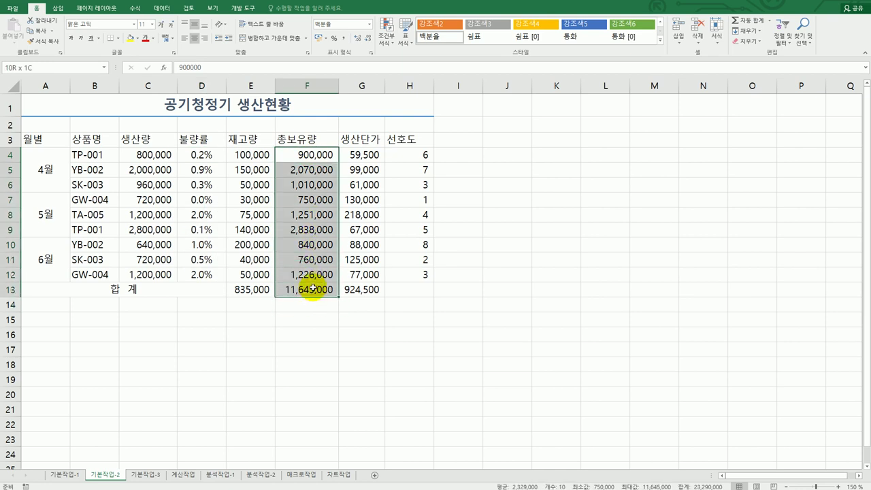
right_click(309, 216)
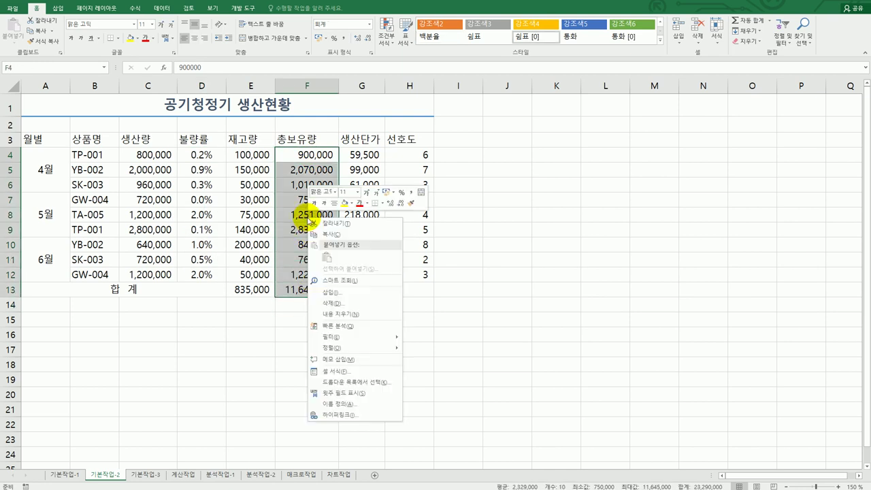
left_click(391, 371)
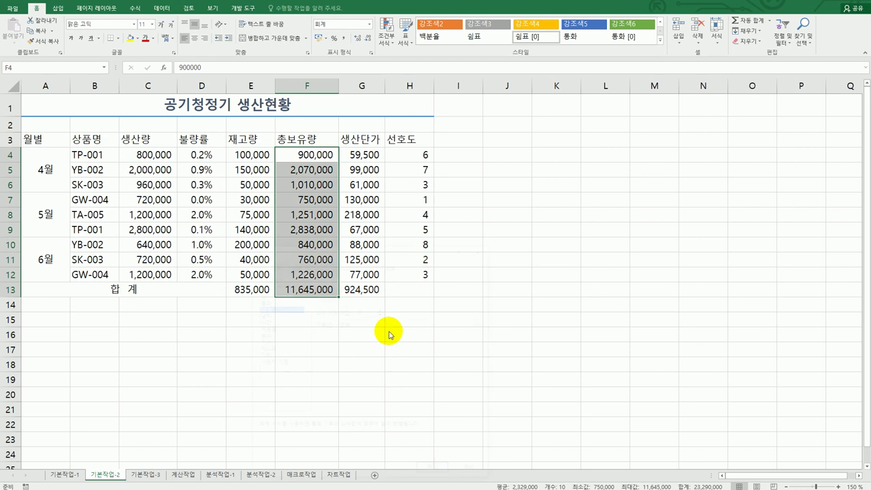
left_click_drag(397, 250, 626, 97)
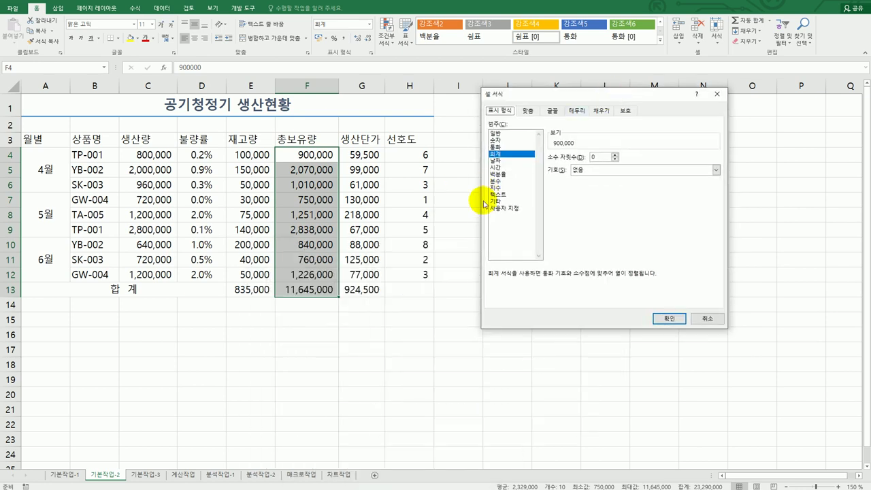
left_click(507, 208)
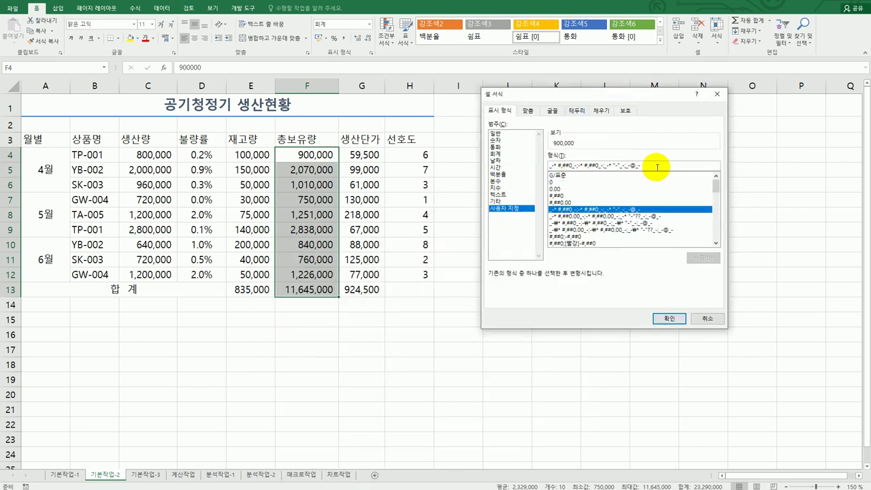
key("BackSpace")
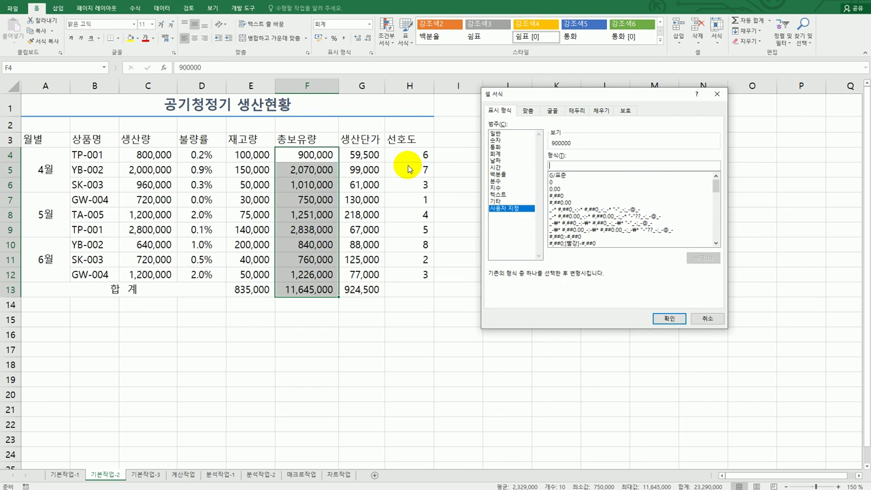
type("#,##0")
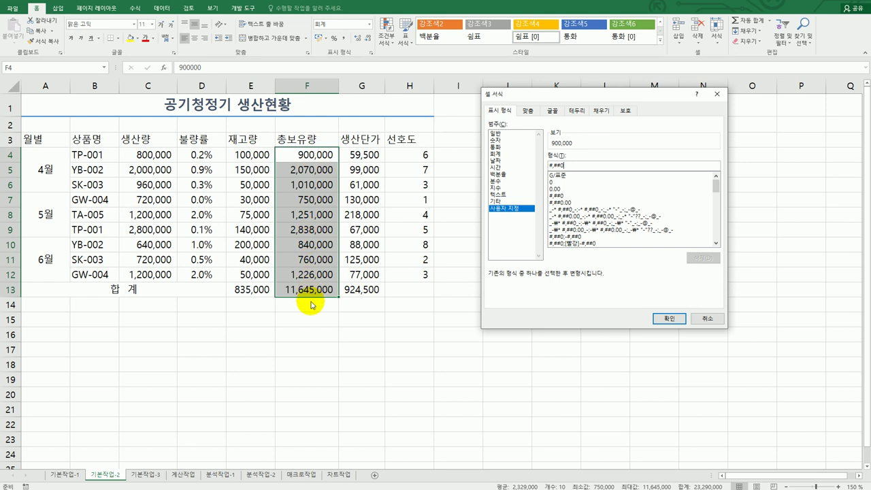
type(", \"천개")
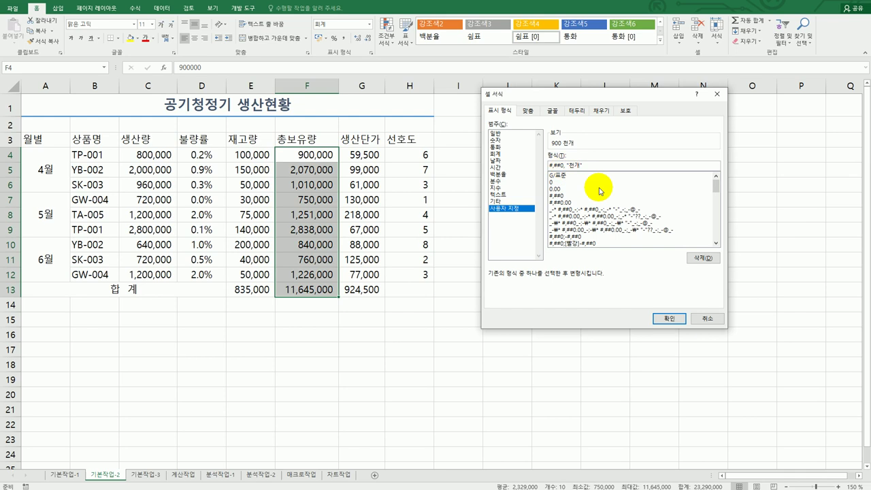
key("BackSpace")
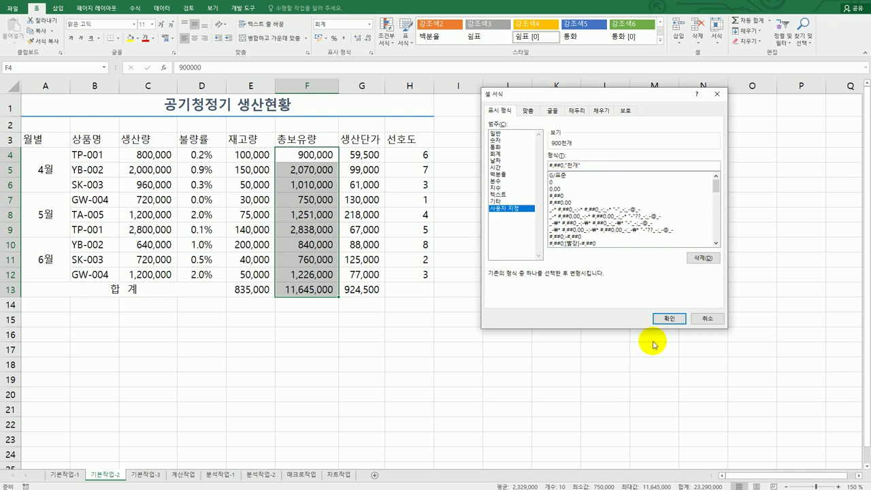
left_click(667, 318)
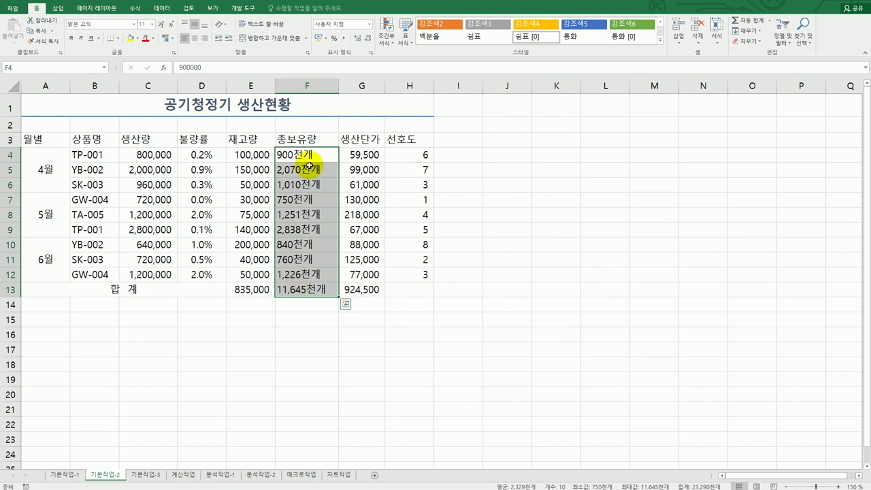
- Change the custom number format of F4:F13 to * #,##0,"천개" so leading spaces fill the cells
key("alt+Tab")
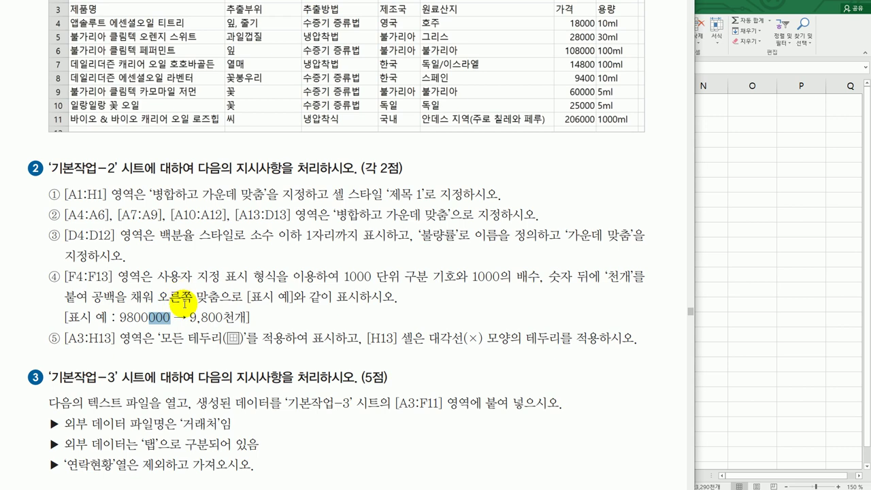
left_click(743, 16)
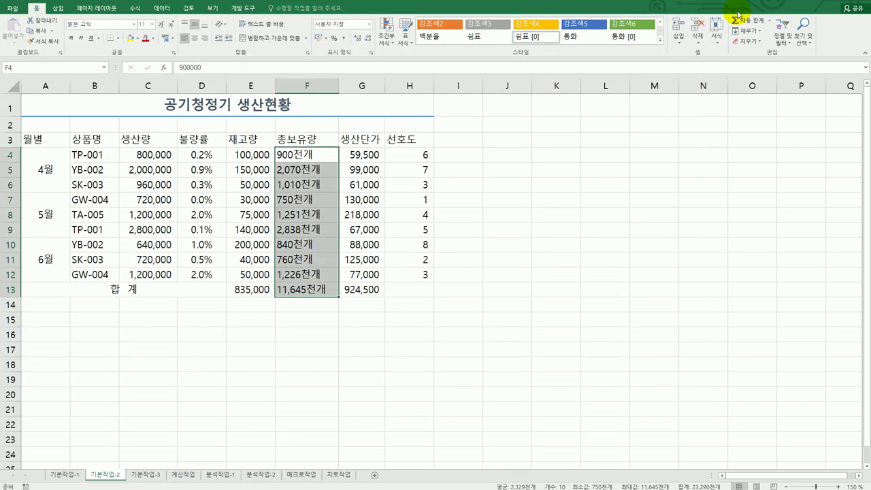
right_click(310, 183)
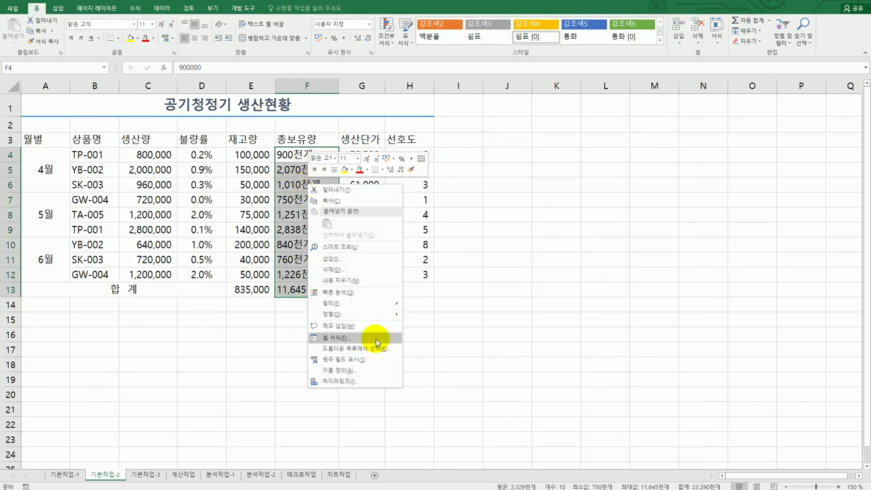
left_click(378, 341)
left_click_drag(407, 168, 661, 169)
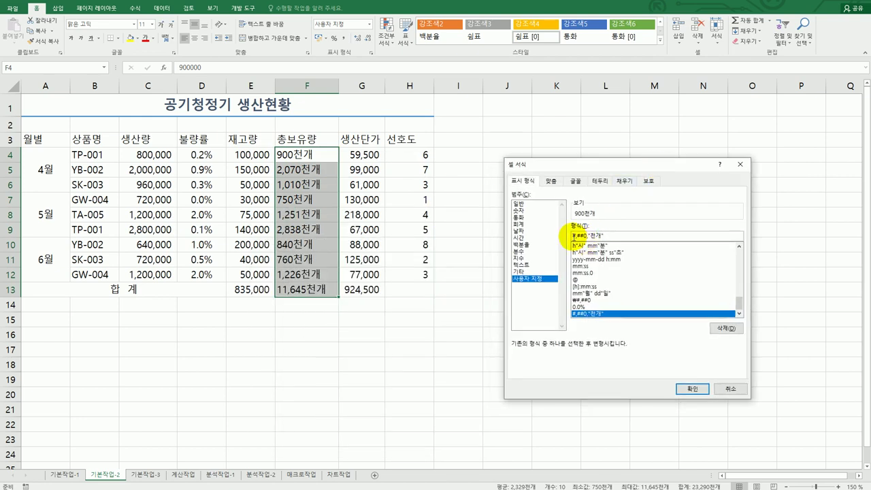
type(",")
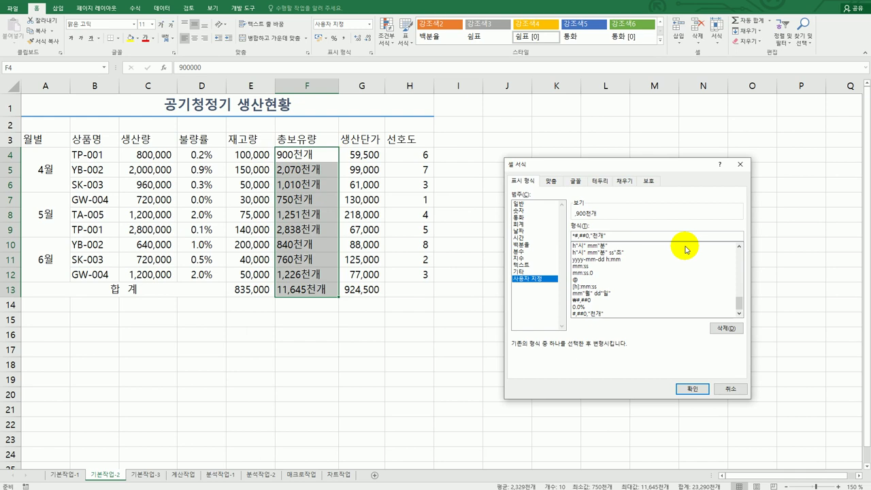
key("BackSpace")
type("*")
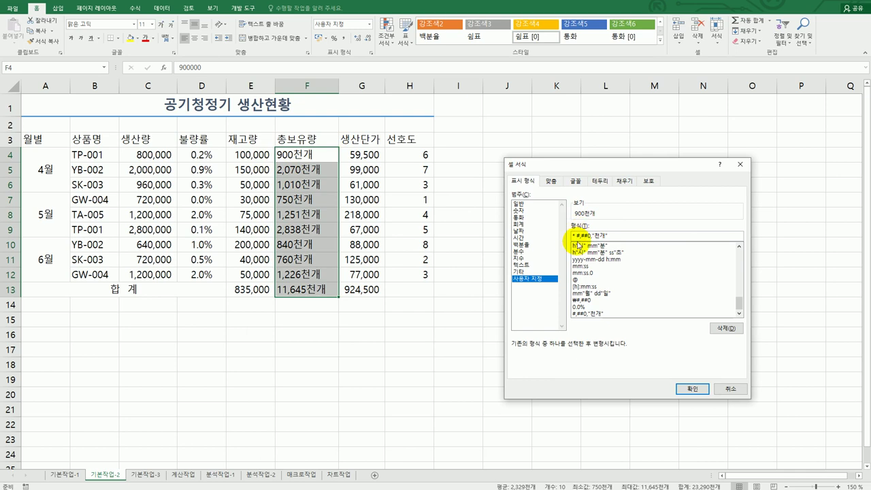
left_click(691, 389)
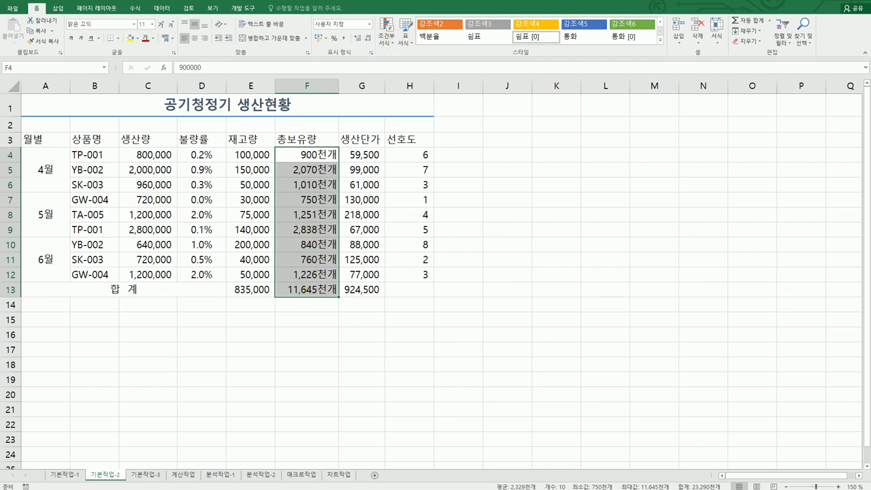
- Apply all borders to the table range A3:H13, as instruction ⑤ of the task sheet requires
key("alt+Tab")
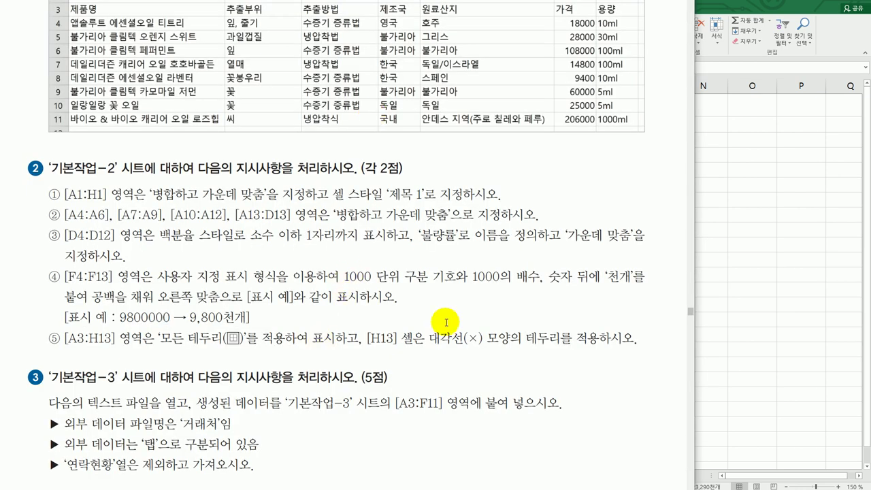
key("alt+Tab")
left_click_drag(60, 139, 403, 289)
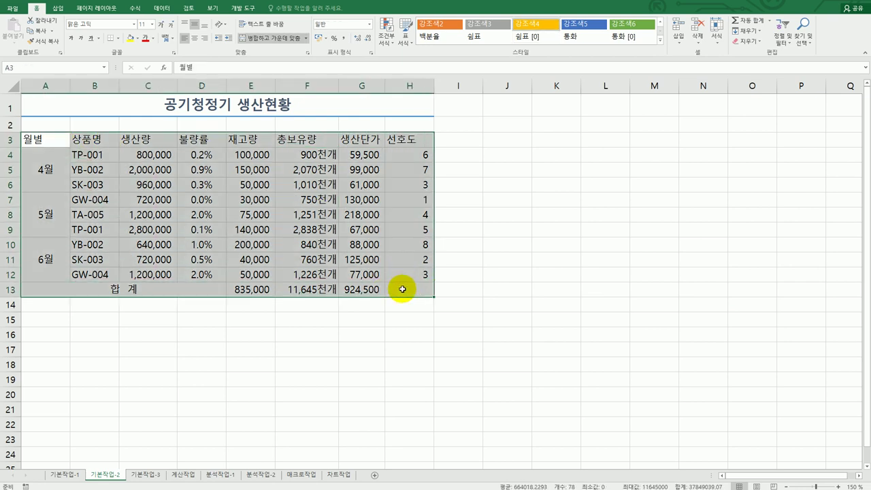
left_click(119, 45)
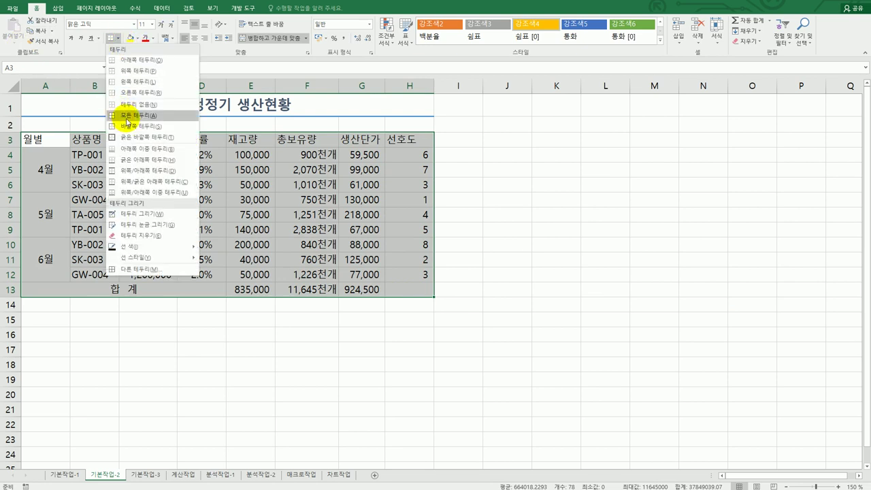
left_click(126, 119)
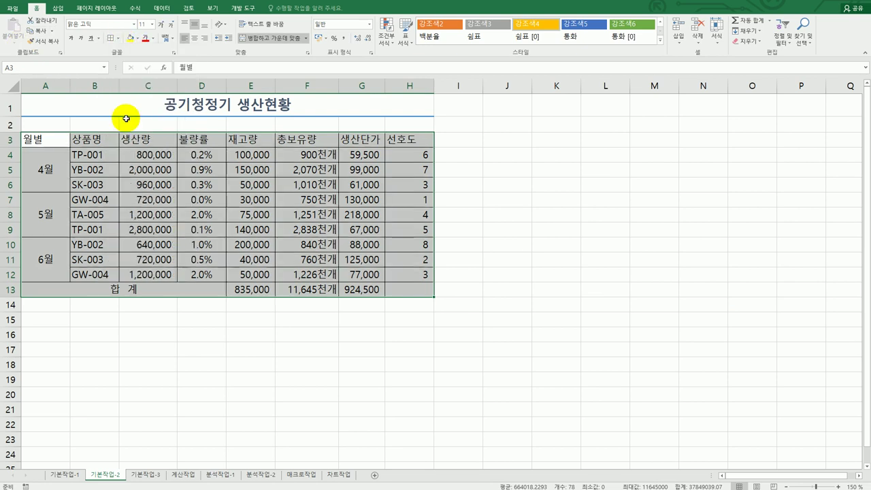
- Add both diagonal borders to cell H13 to form an X shape
left_click(414, 290)
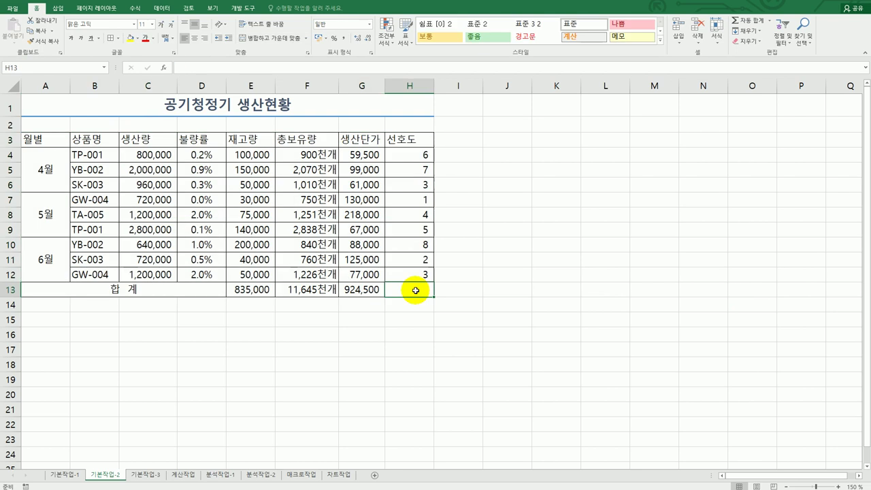
right_click(415, 290)
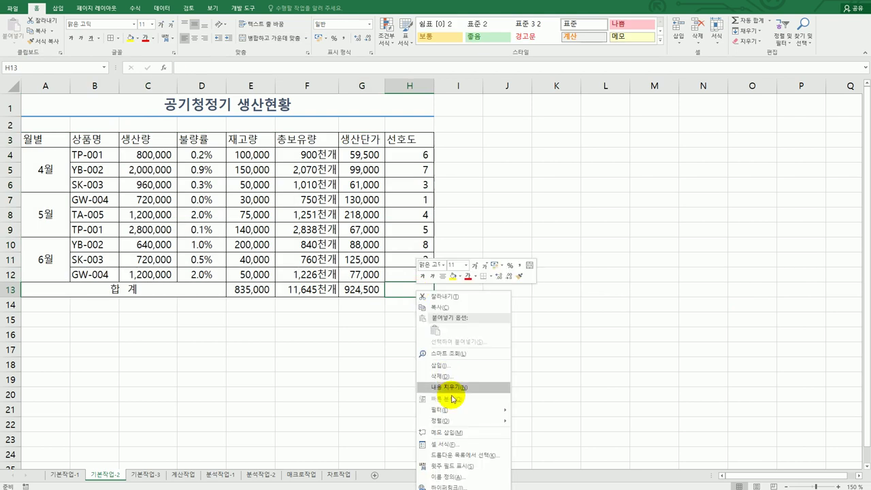
left_click(462, 443)
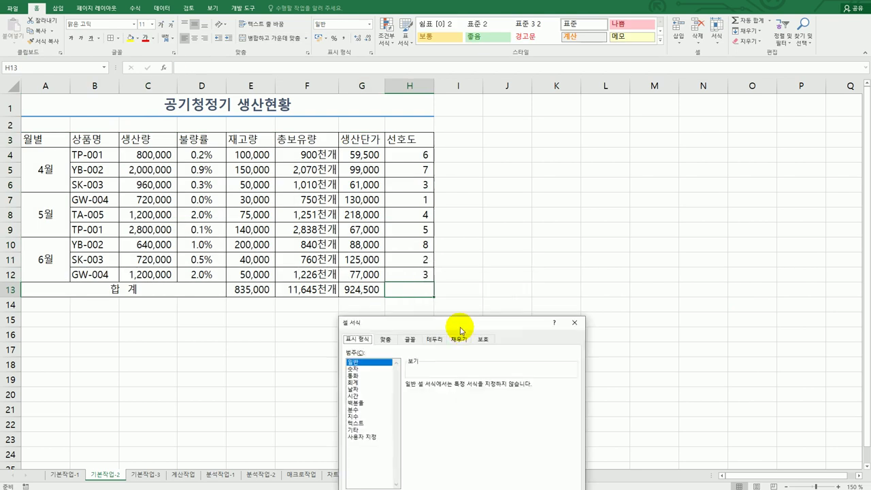
left_click(617, 148)
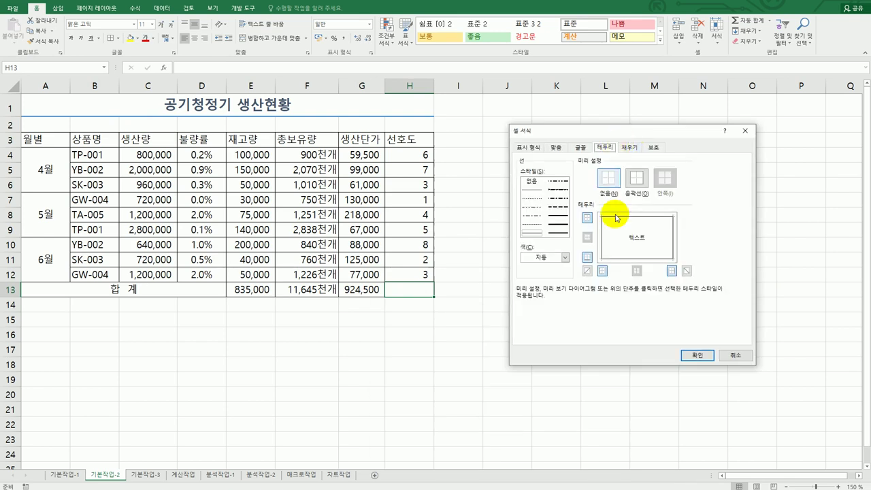
left_click(587, 270)
left_click(688, 272)
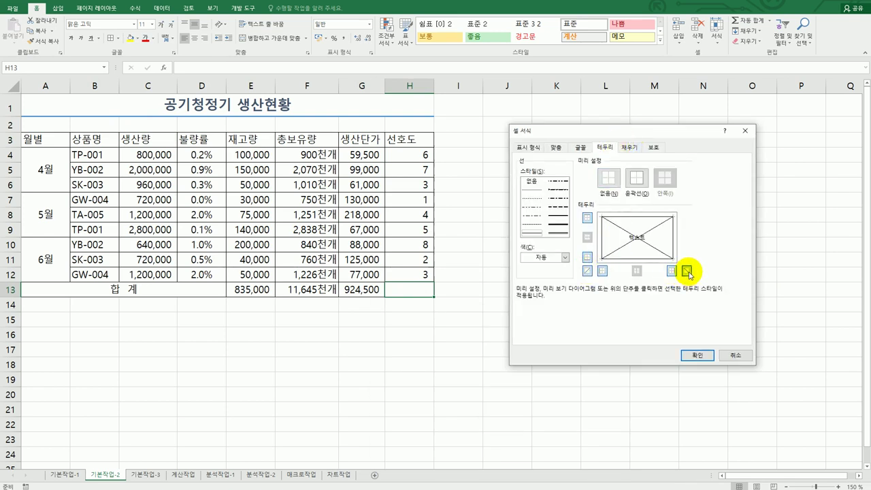
left_click(696, 356)
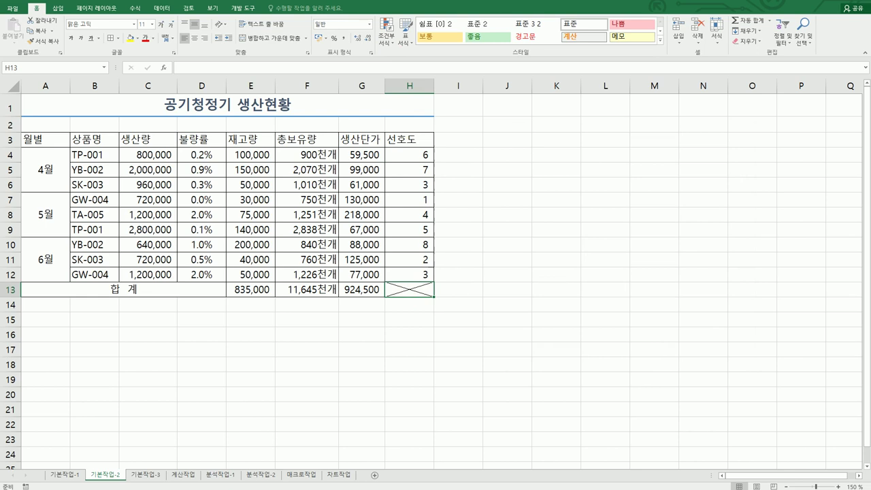
- Review the 기본작업-3 instructions in the task document and select cell A3 on the 기본작업-3 sheet
key("alt+Tab")
scroll(375, 361, "down", 1)
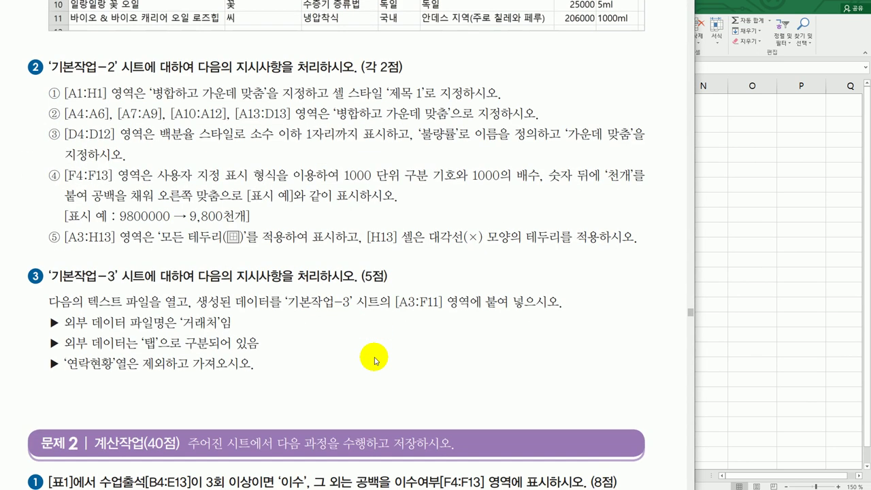
scroll(375, 360, "down", 1)
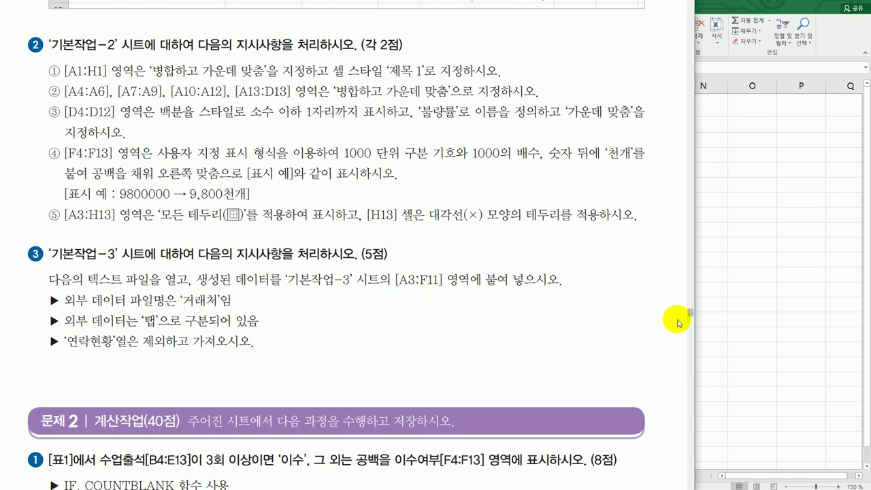
left_click(723, 319)
left_click(147, 475)
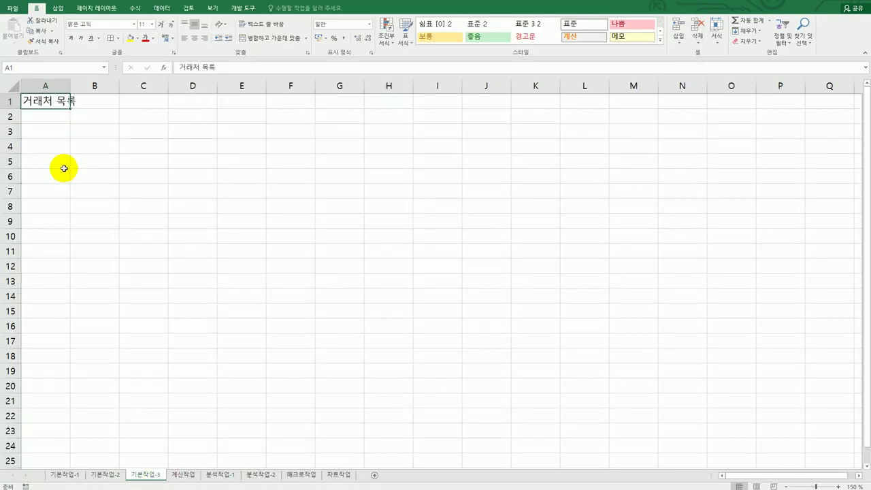
left_click(49, 135)
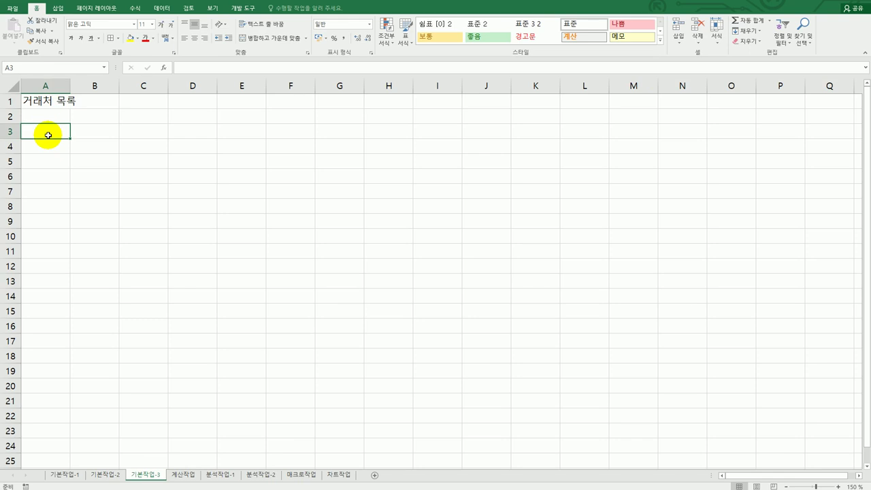
- Start a text file import using the 거래처 file from the 컴활2급 folder on drive C
left_click(161, 8)
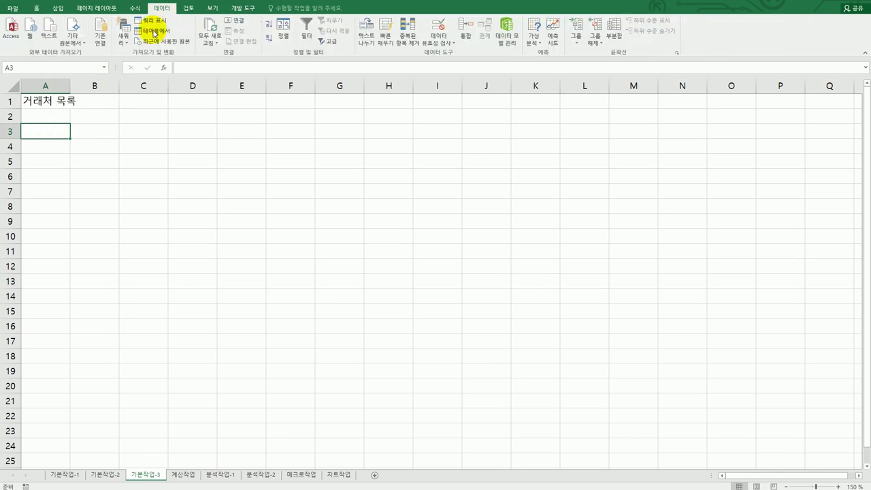
left_click(49, 31)
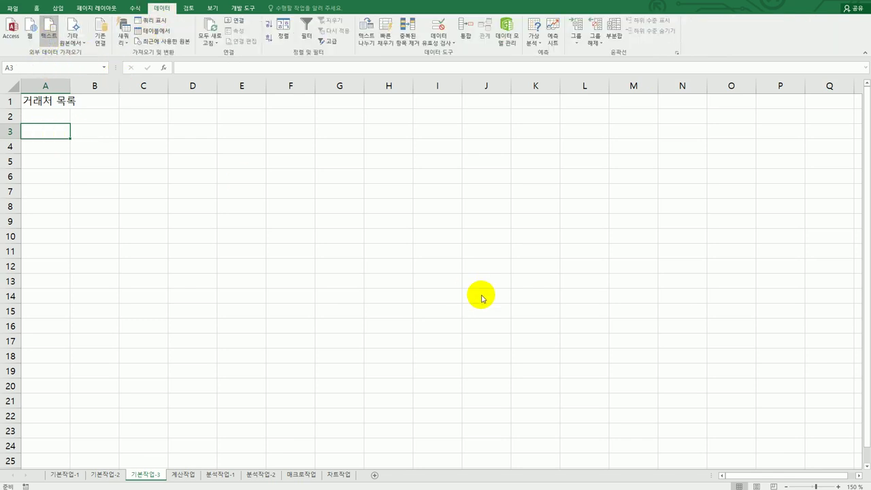
left_click_drag(239, 4, 489, 136)
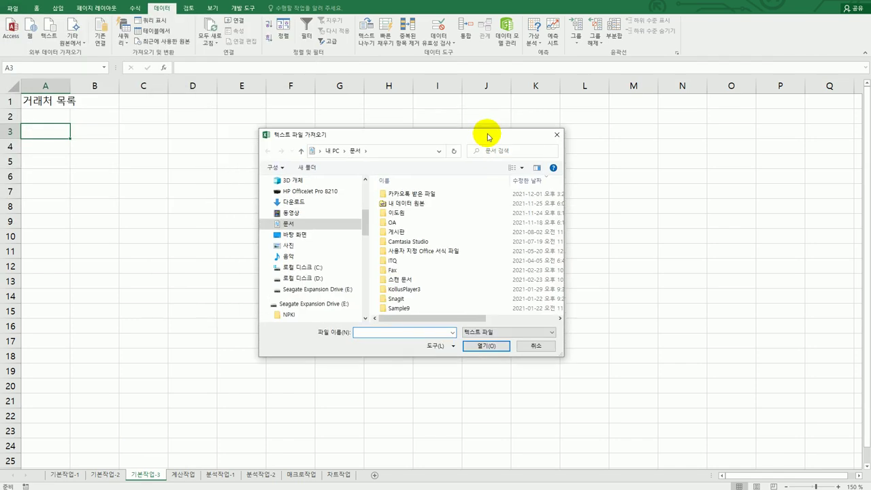
left_click(317, 267)
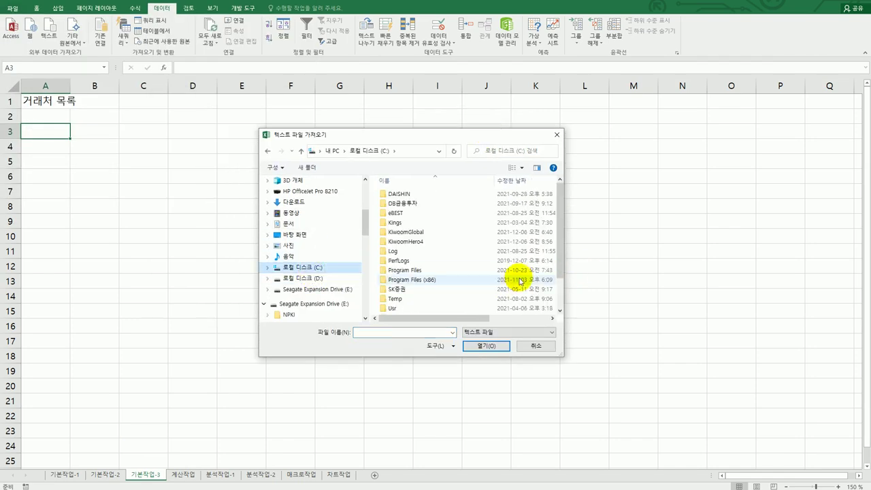
left_click_drag(558, 228, 556, 275)
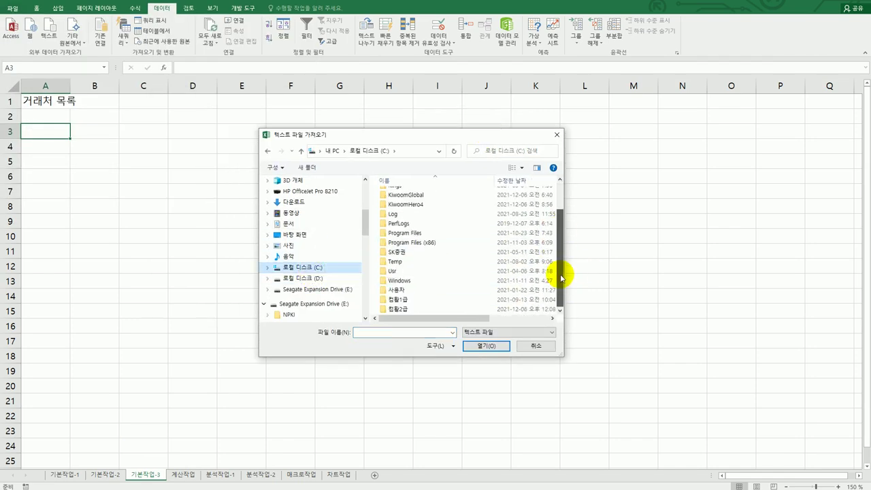
double_click(447, 308)
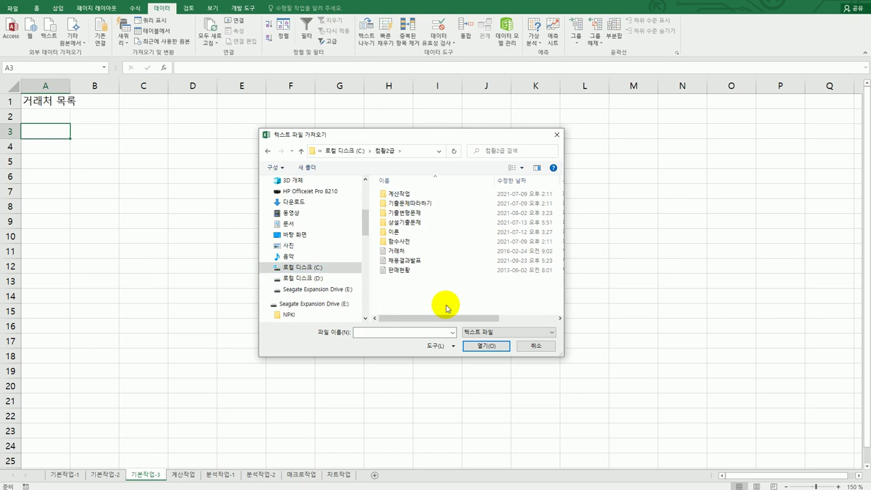
left_click(397, 250)
left_click(477, 346)
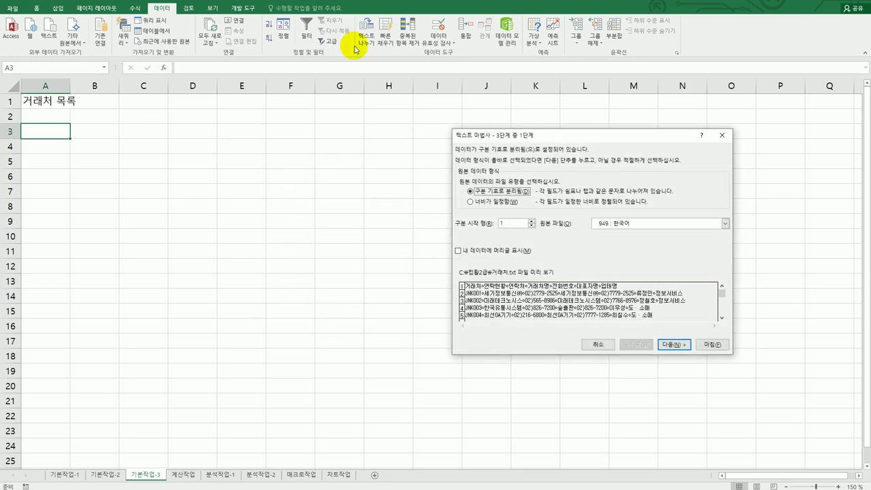
- Treat the imported text as delimited data with tab as the only delimiter
key("alt+Tab")
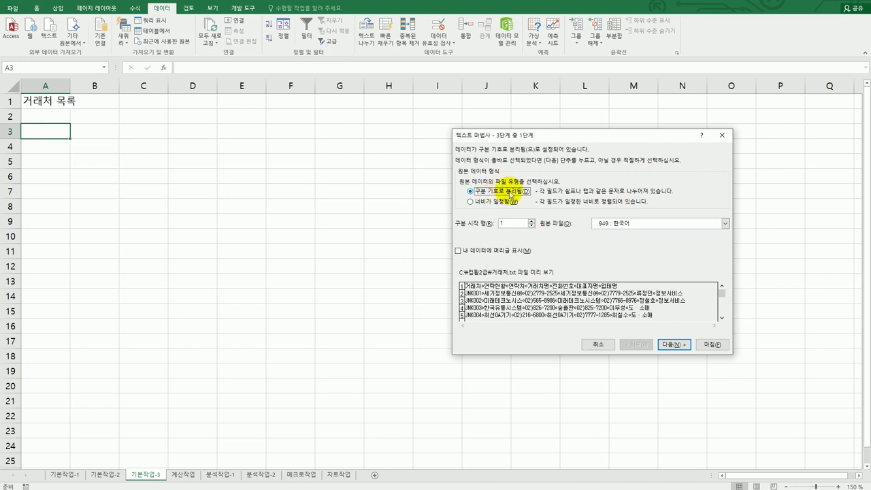
left_click(676, 346)
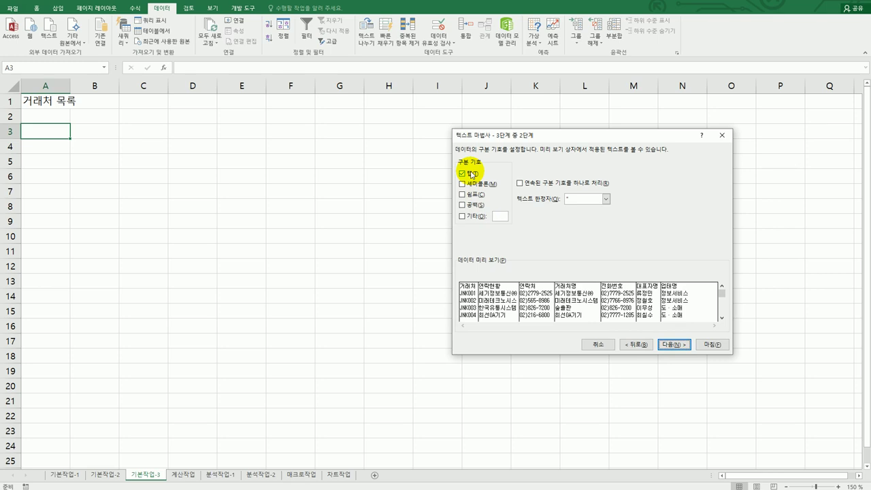
left_click(676, 344)
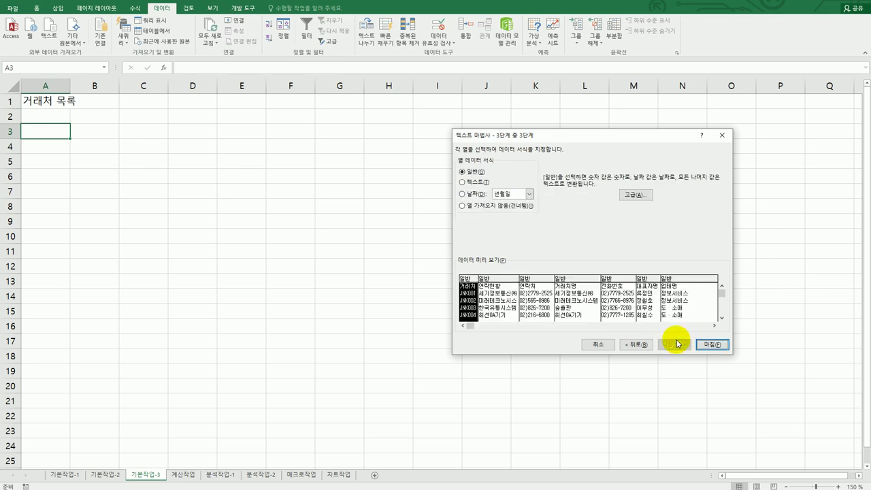
- Exclude the 연락현황 column from the import and place the data in the existing worksheet at A3
key("alt+Tab")
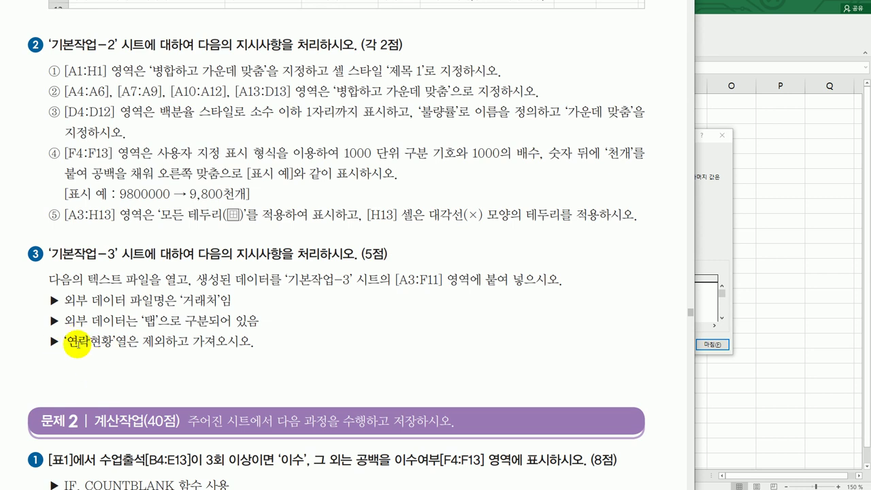
left_click(725, 207)
left_click(499, 281)
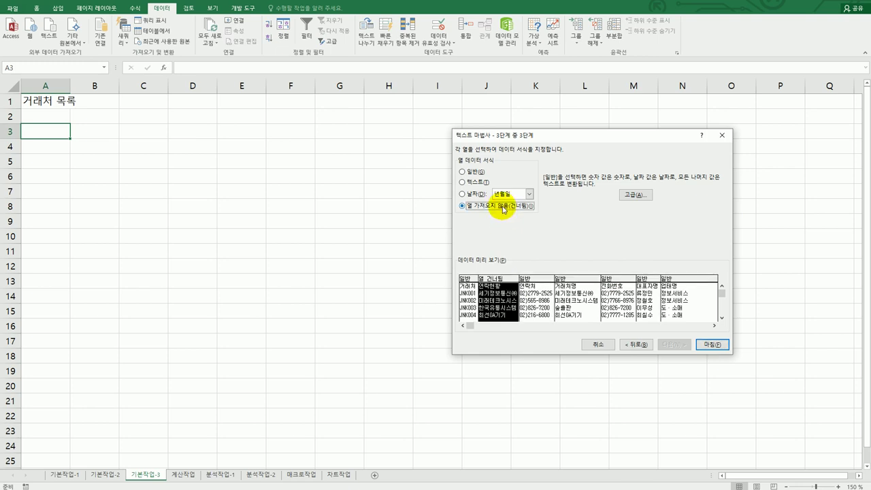
left_click(705, 343)
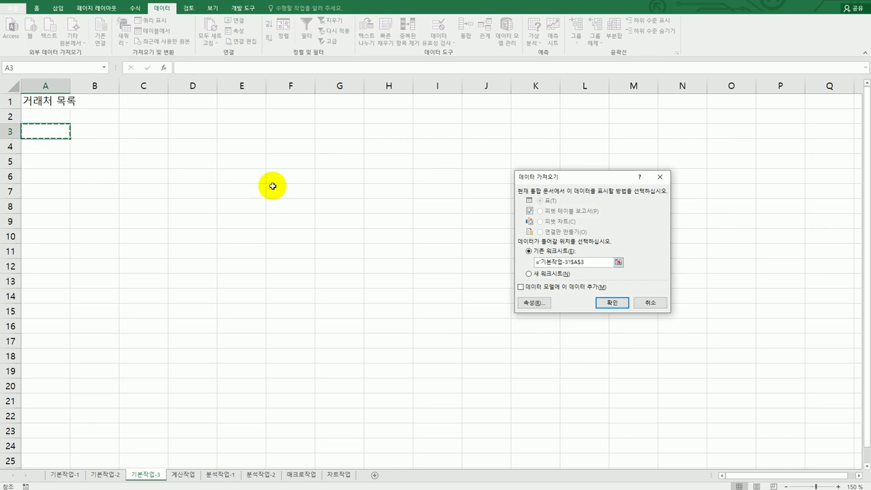
left_click(613, 303)
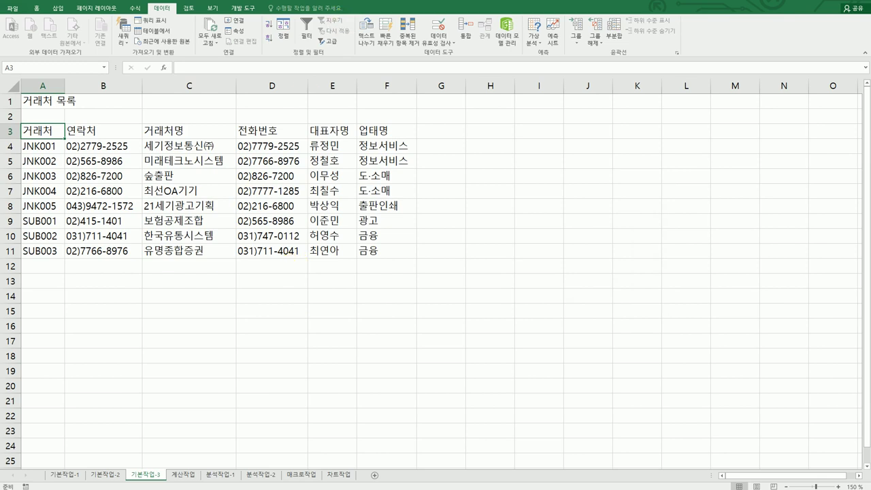
- Review the first 계산작업 problem in the task document against the 수업출석 data of 표1 on the 계산작업 sheet
key("alt+Tab")
scroll(488, 376, "down", 3)
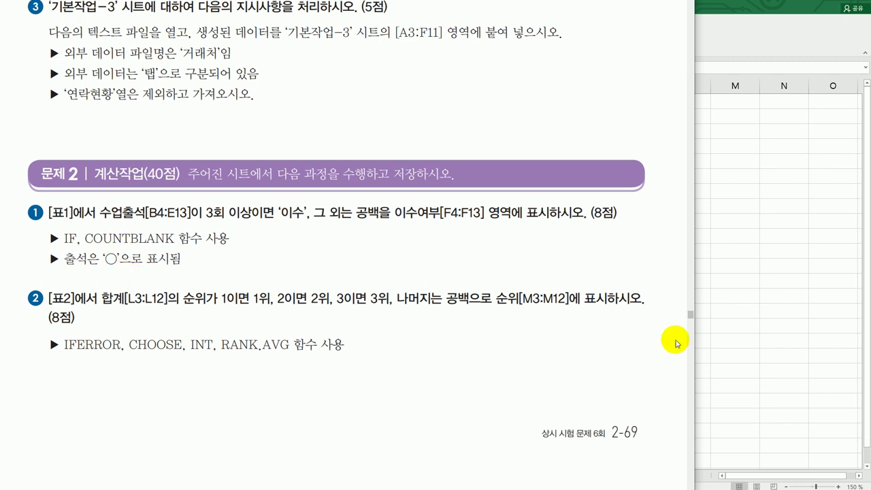
left_click(731, 341)
left_click(170, 476)
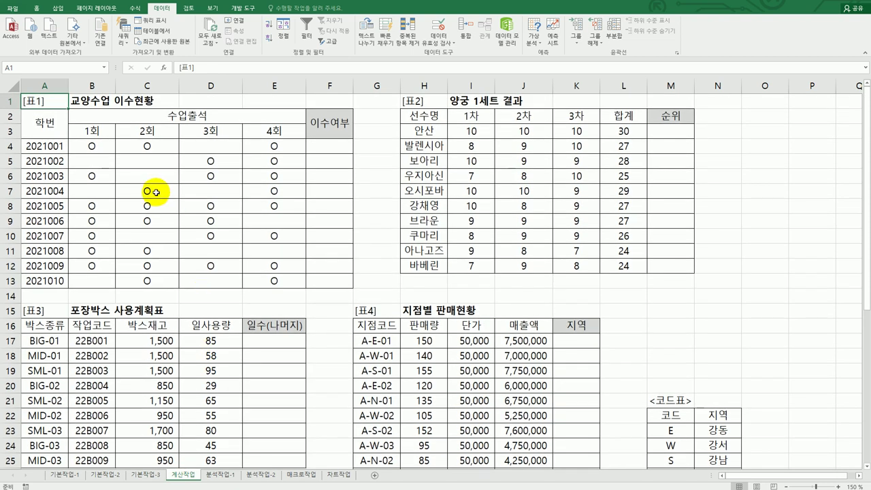
left_click(95, 145)
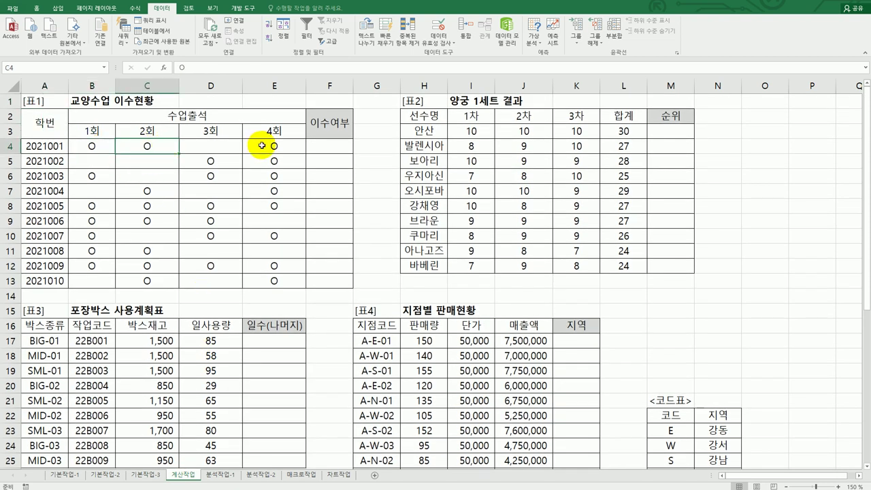
key("alt+Tab")
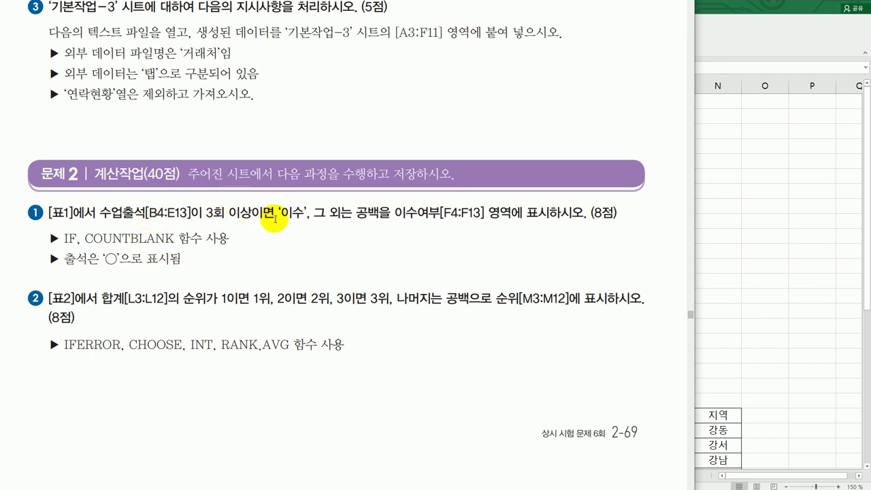
key("alt+Tab")
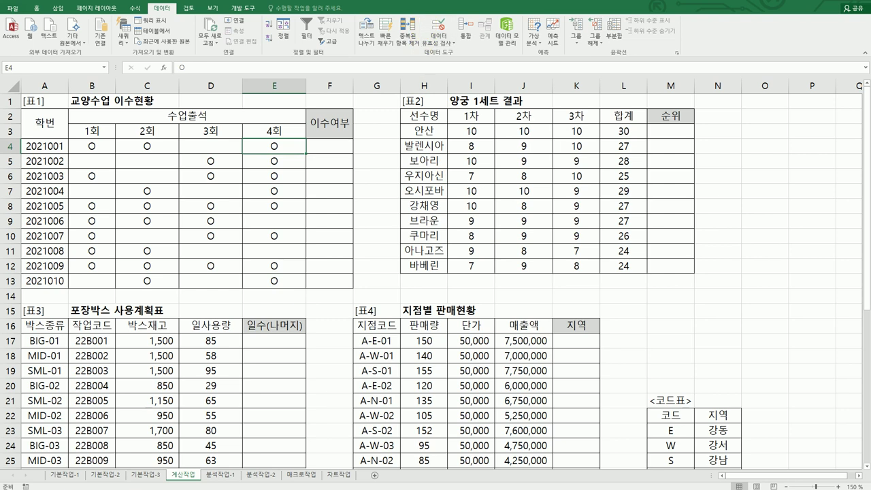
key("alt+Tab")
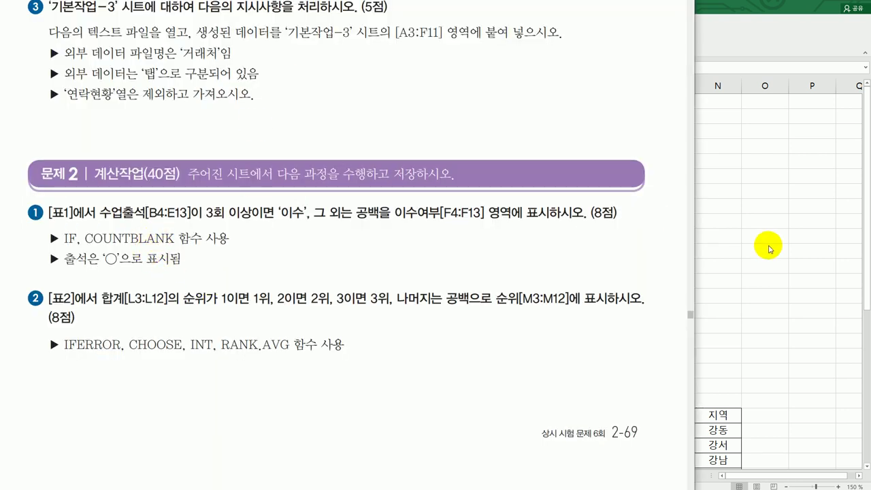
key("alt+Tab")
- Count the blank attendance cells with =COUNTBLANK(B4:E4) in F4 and fill the formula down to F13
left_click(346, 150)
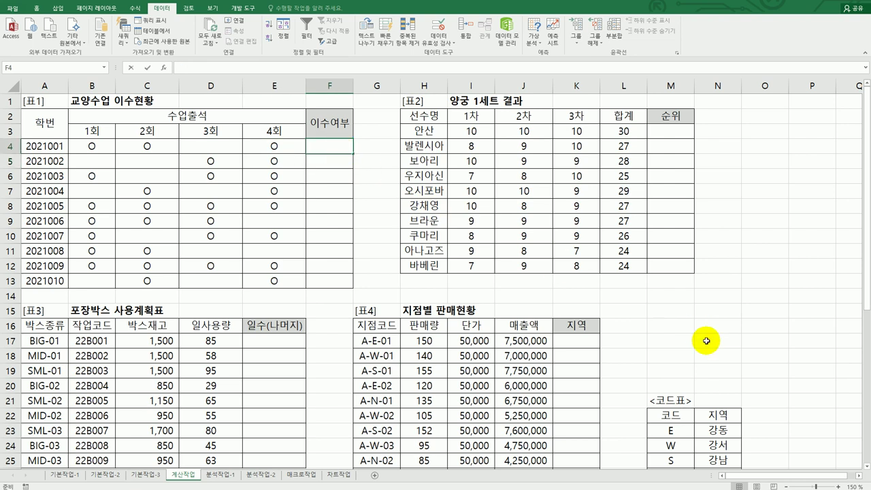
type("=")
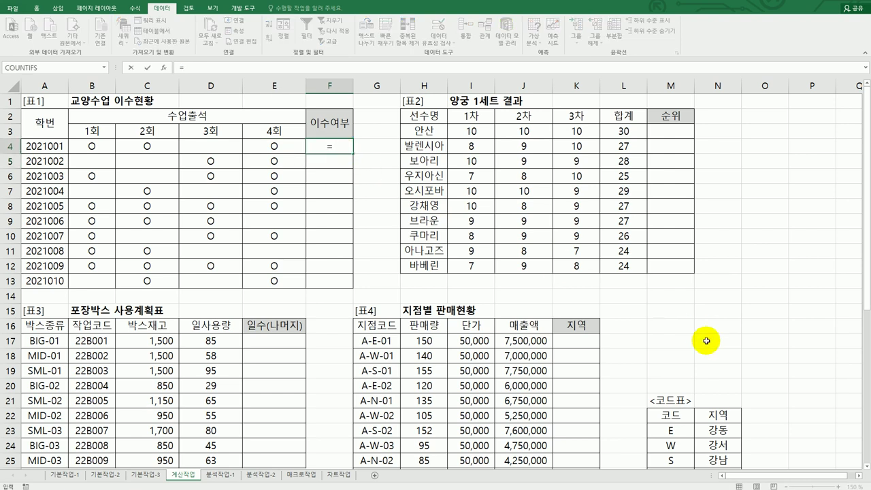
type("c")
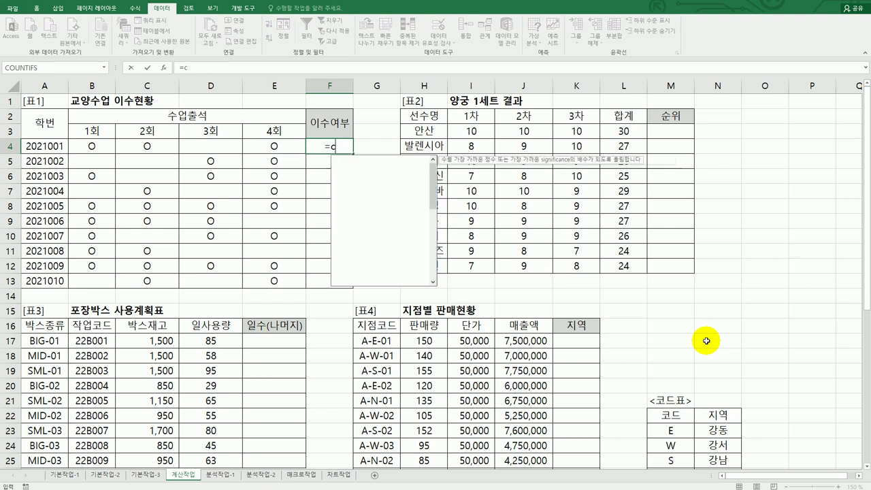
type("ountb")
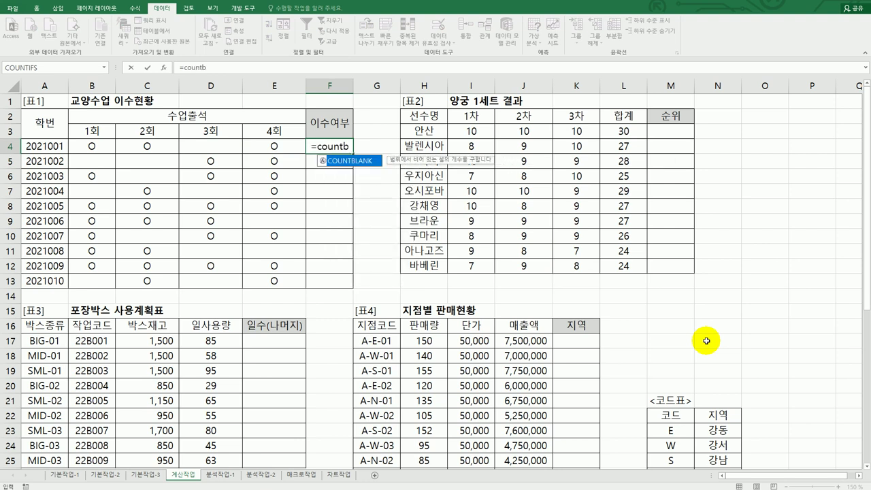
key("Tab")
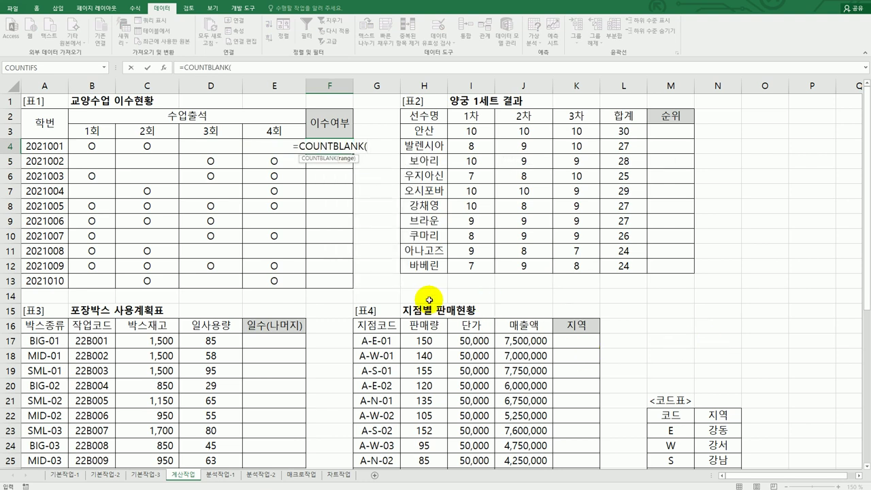
left_click_drag(81, 148, 269, 147)
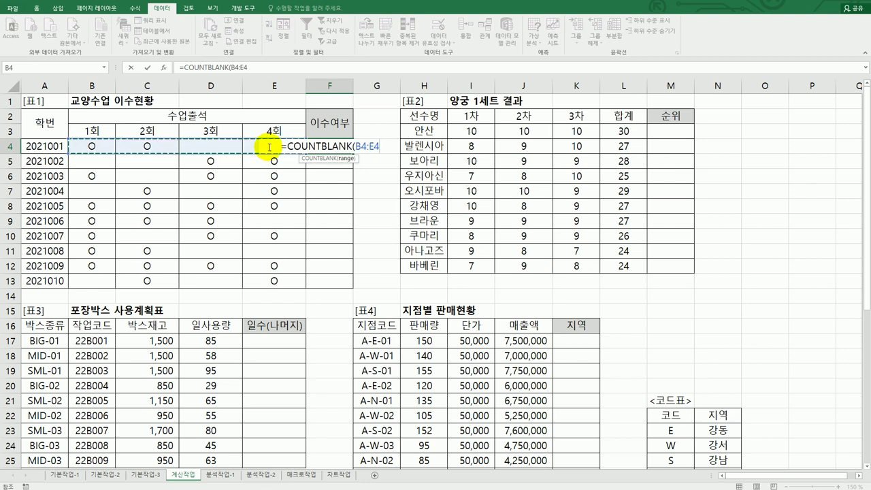
key("Return")
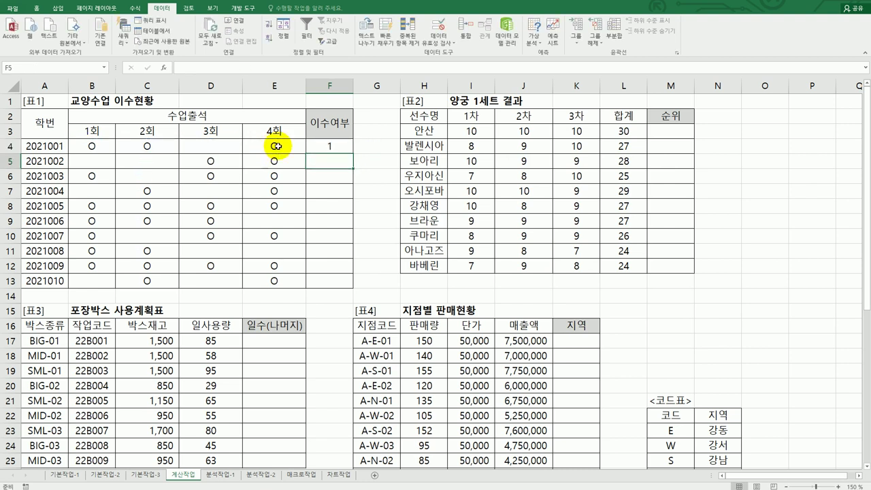
left_click(349, 151)
left_click_drag(355, 153, 346, 282)
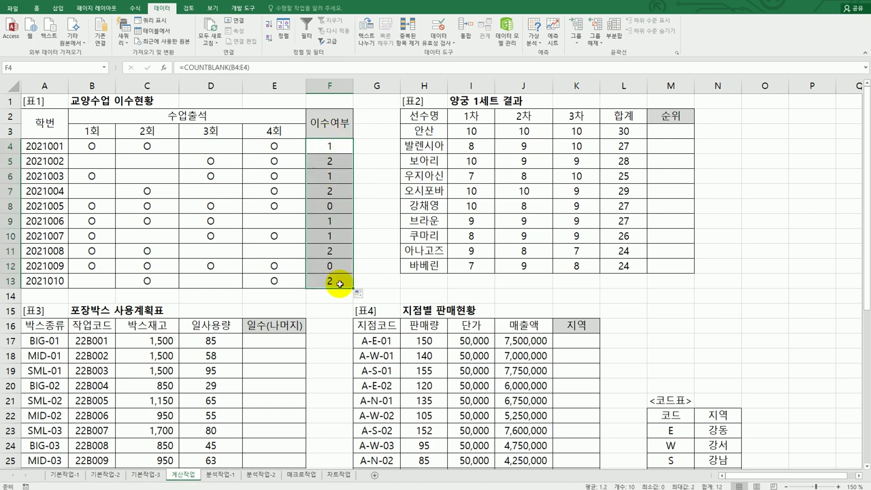
- Compare the blank counts in 이수여부 with the attendance marks and the 이수 condition in the task document
left_click(334, 149)
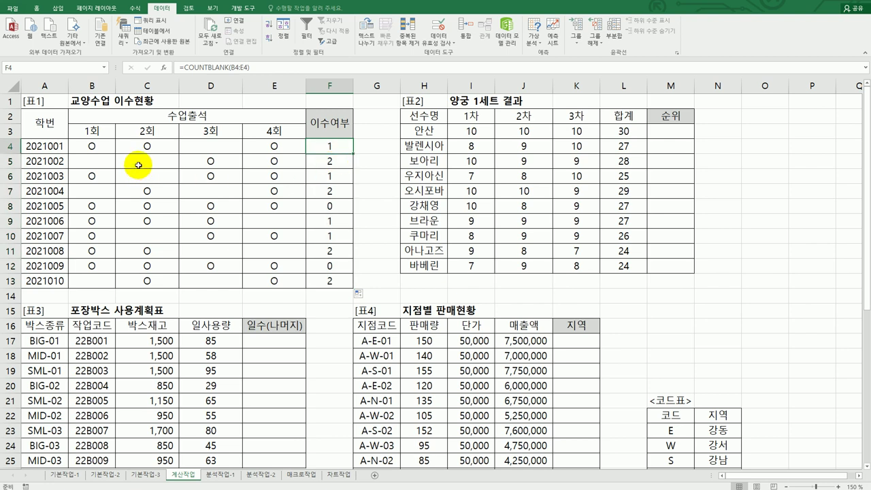
left_click(112, 162)
left_click(308, 205)
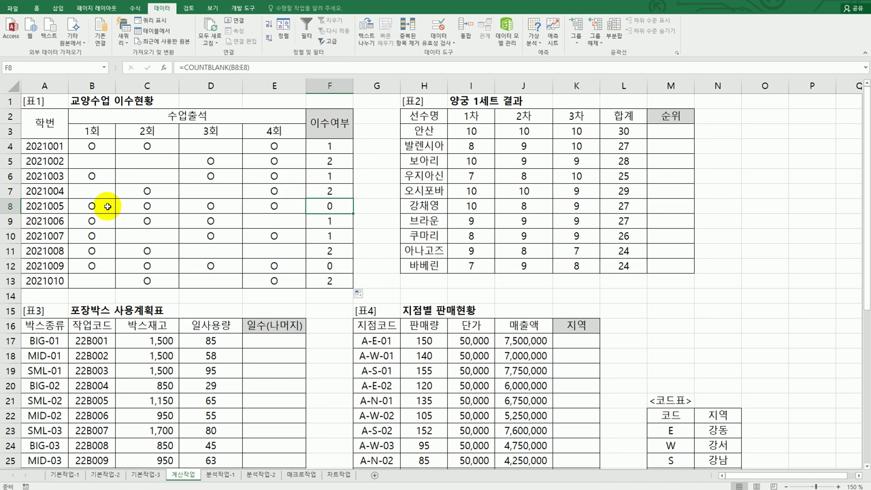
left_click_drag(108, 206, 335, 204)
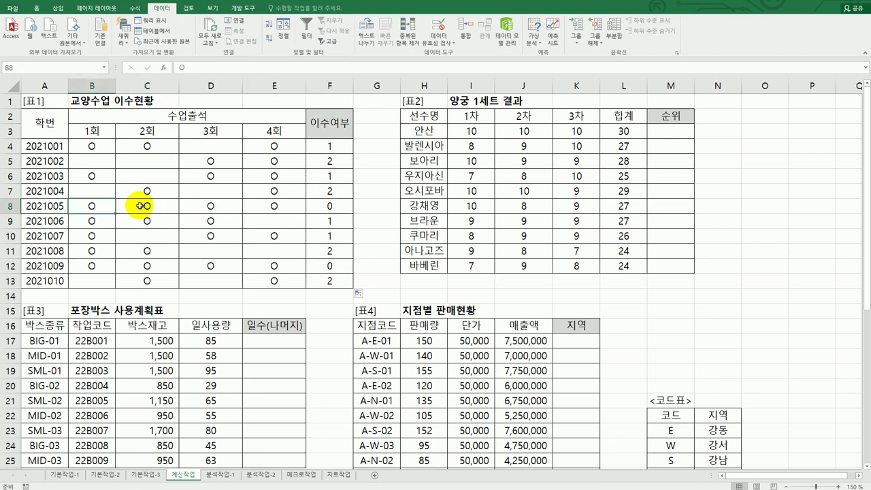
left_click_drag(140, 206, 273, 205)
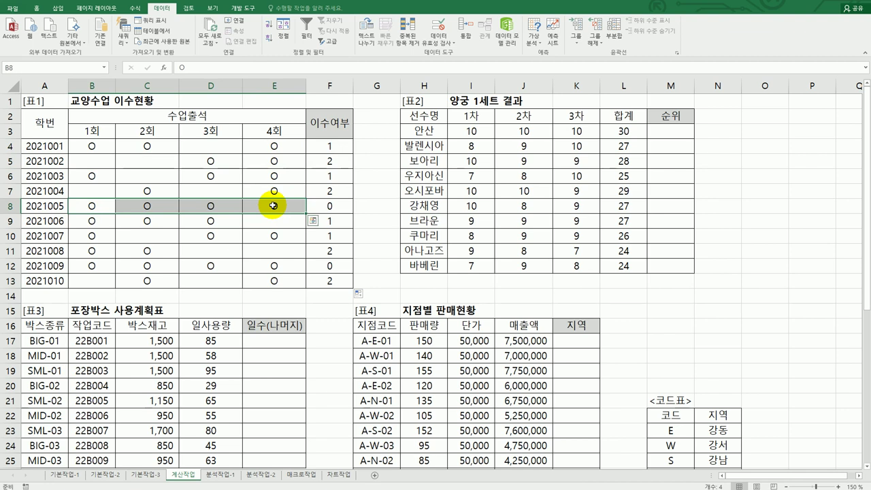
left_click(314, 147)
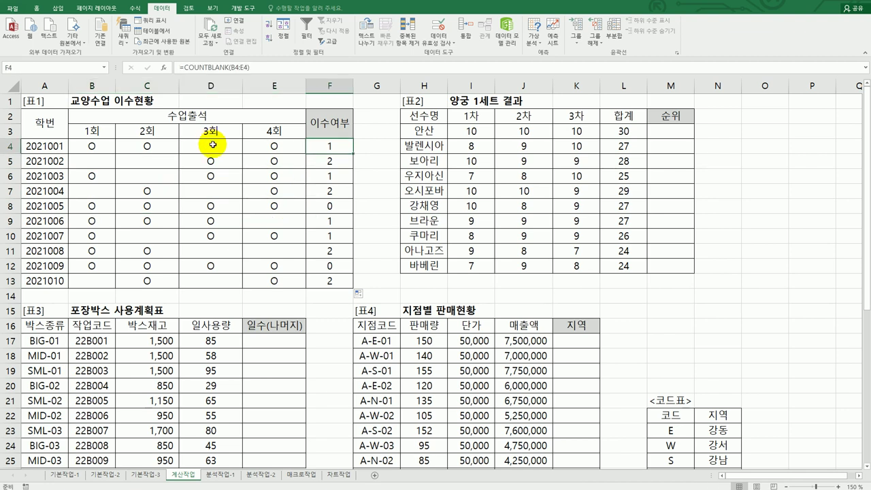
left_click_drag(109, 145, 170, 144)
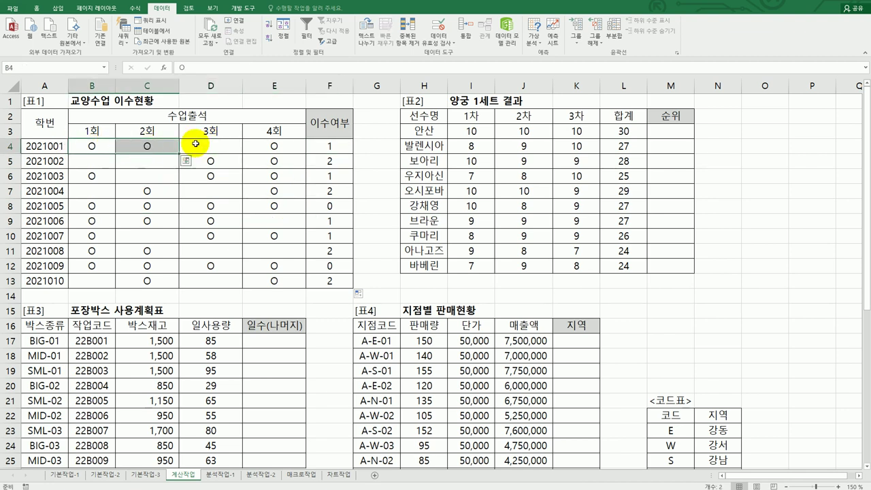
left_click(246, 143)
key("alt+Tab")
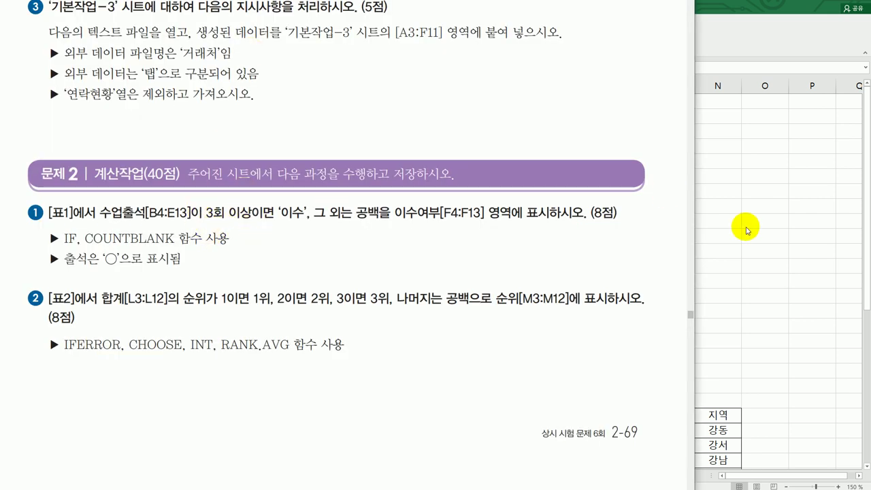
key("alt+Tab")
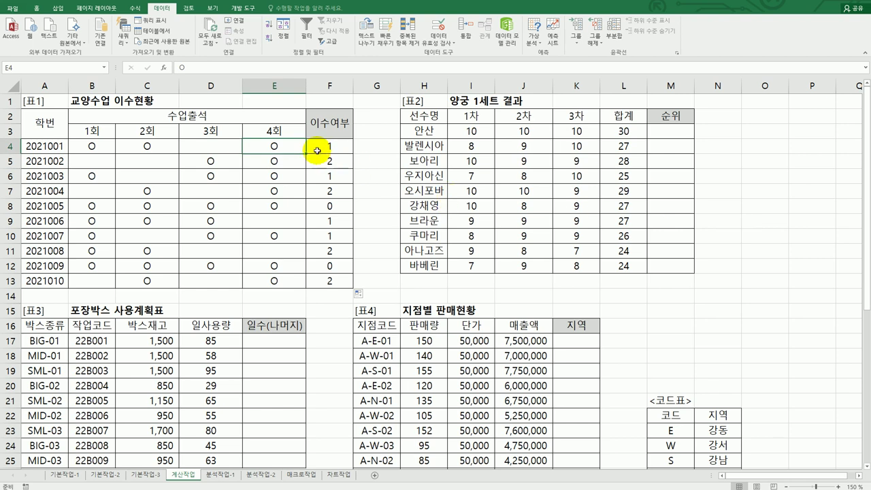
left_click(318, 151)
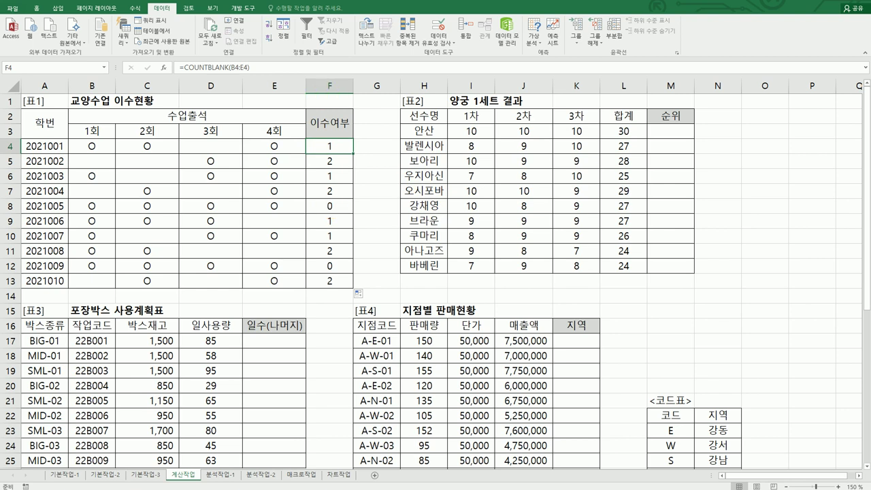
key("alt+Tab")
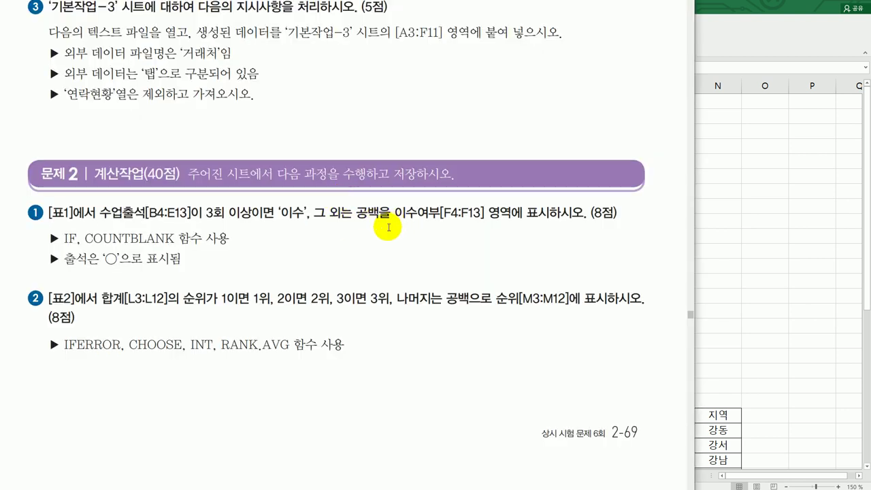
left_click(747, 196)
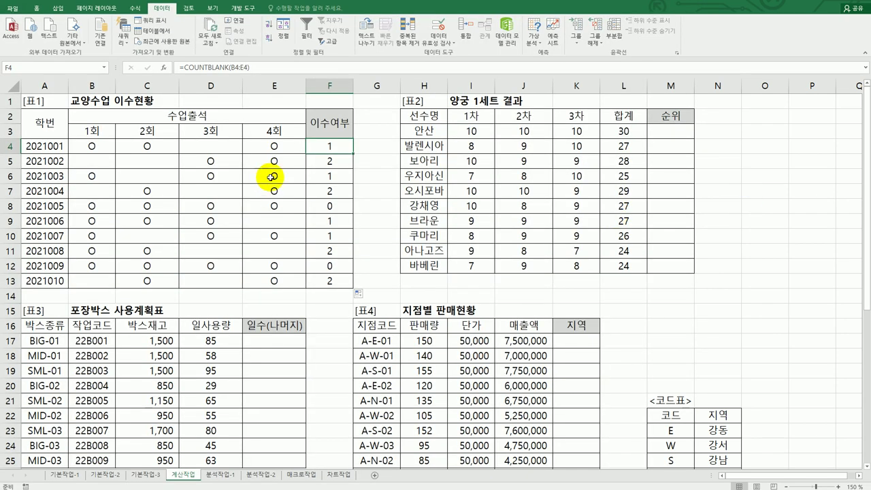
- Change the F4 formula to =IF(COUNTBLANK(B4:E4)<=1,"이수","") and fill it down to F13
double_click(315, 147)
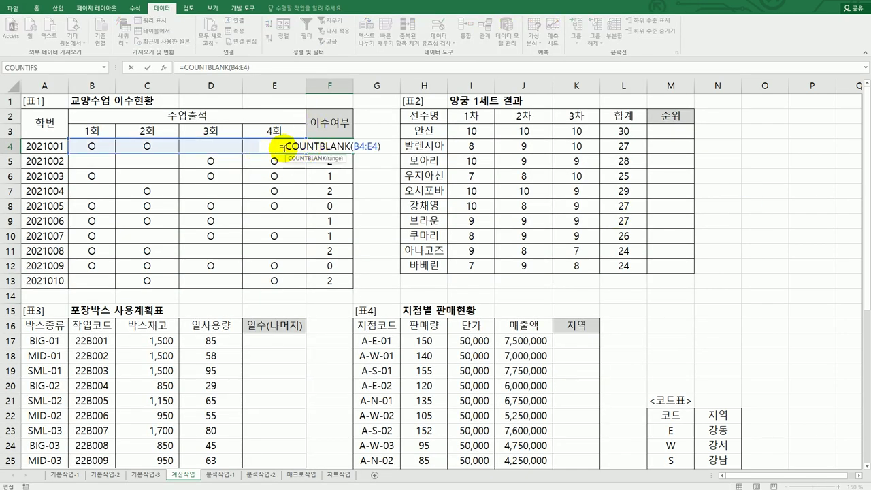
type("IF(")
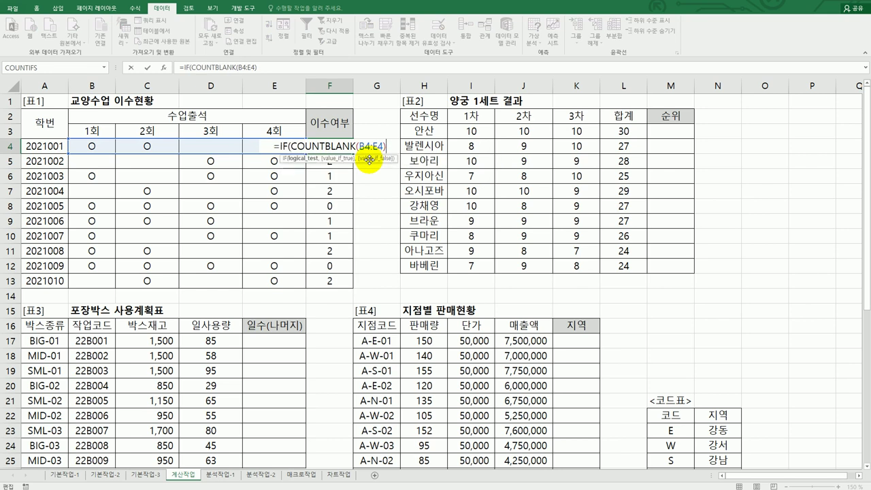
type("<=1,")
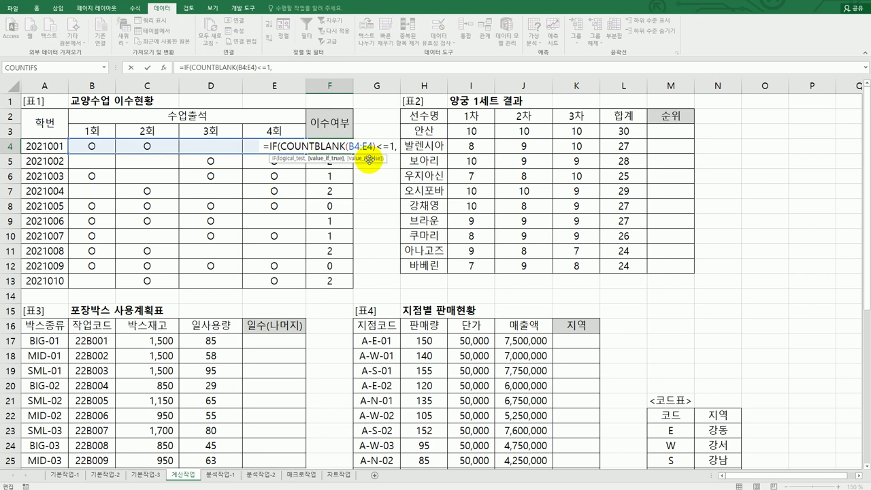
type("\"이")
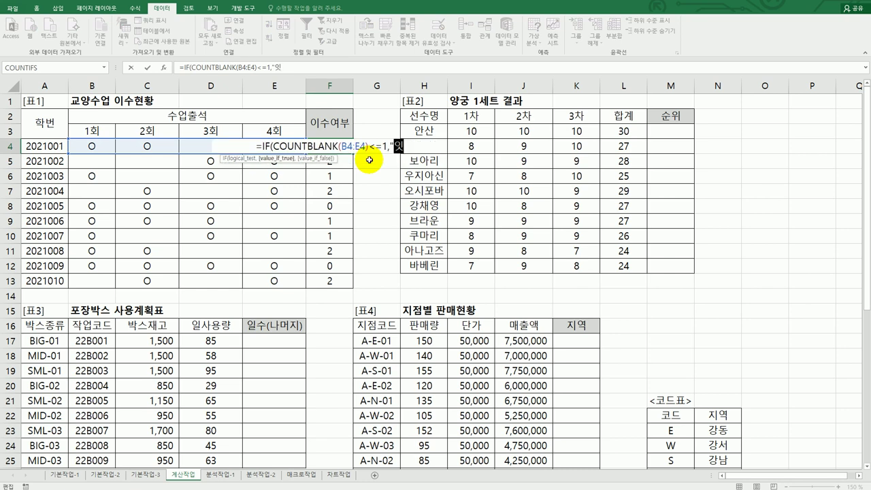
type("수\",\"\"")
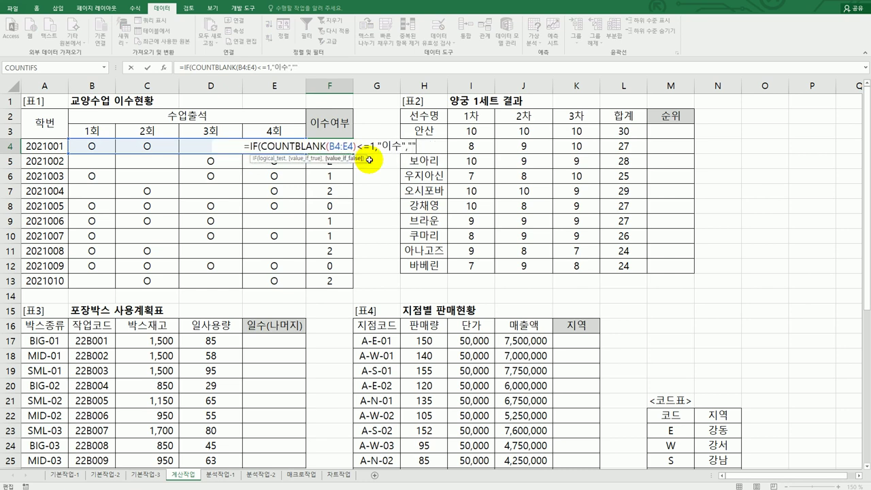
type(")")
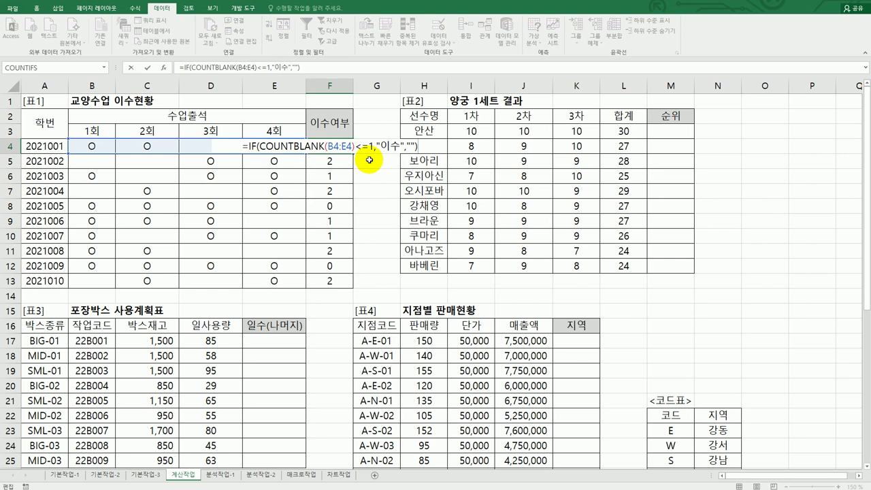
key("Return")
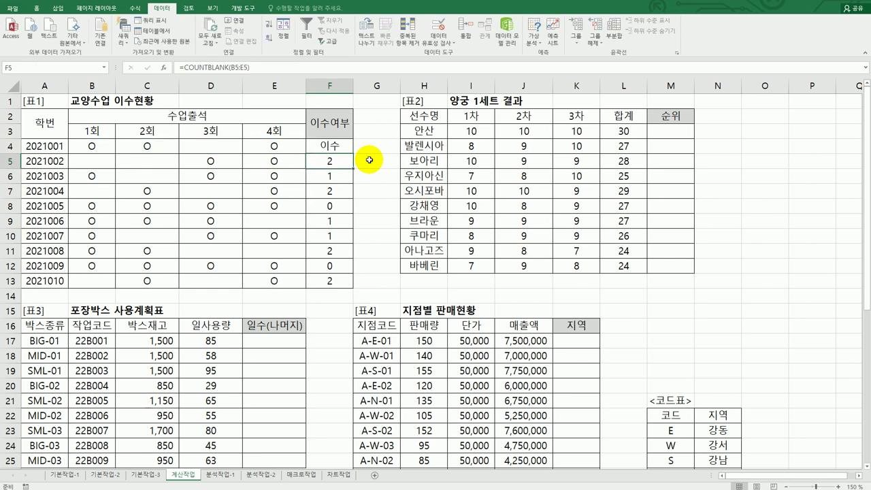
left_click(342, 145)
left_click_drag(352, 152, 339, 290)
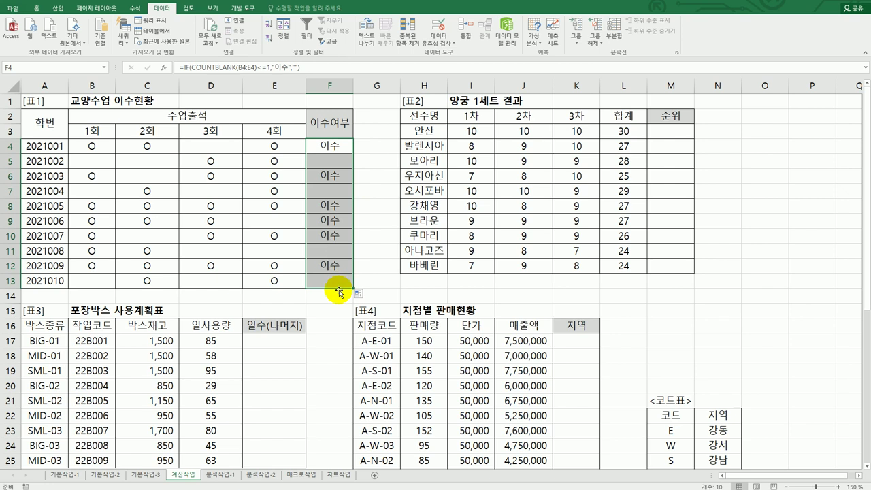
- Review the 표2 순위 problem in the task document and select cell M3 on the 계산작업 sheet
key("alt+Tab")
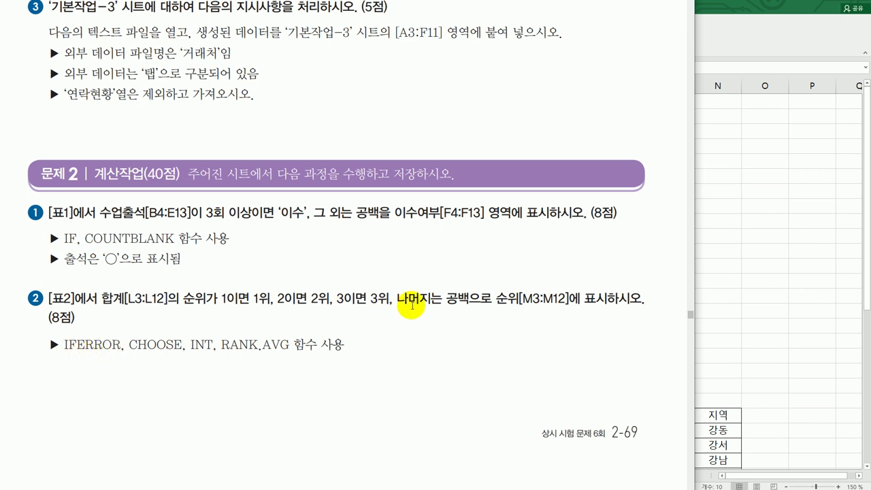
key("alt+Tab")
left_click(669, 139)
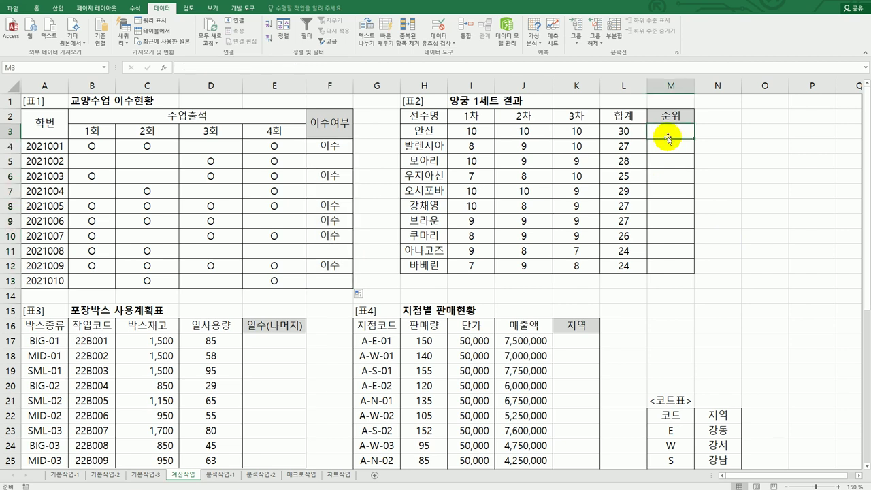
- Rank the 합계 totals in descending order with =RANK.AVG(L3,$L$3:$L$12,0) in M3 and fill the formula down to M12
type("=")
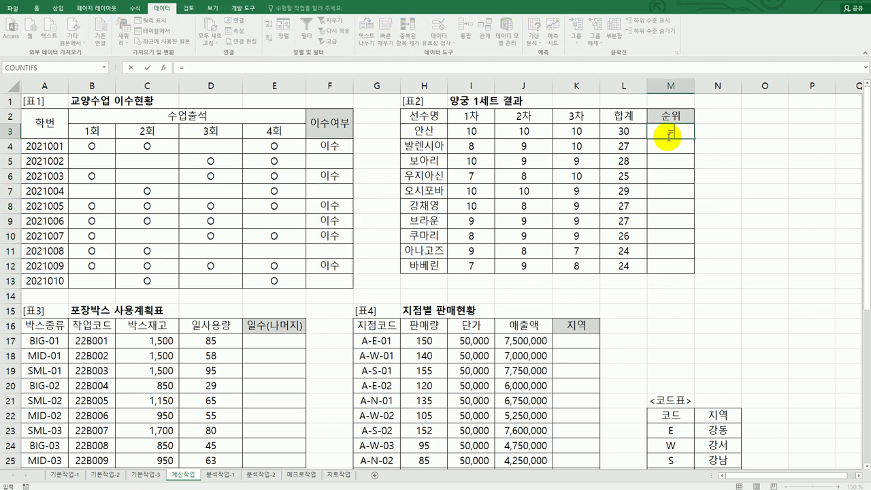
type("rank.")
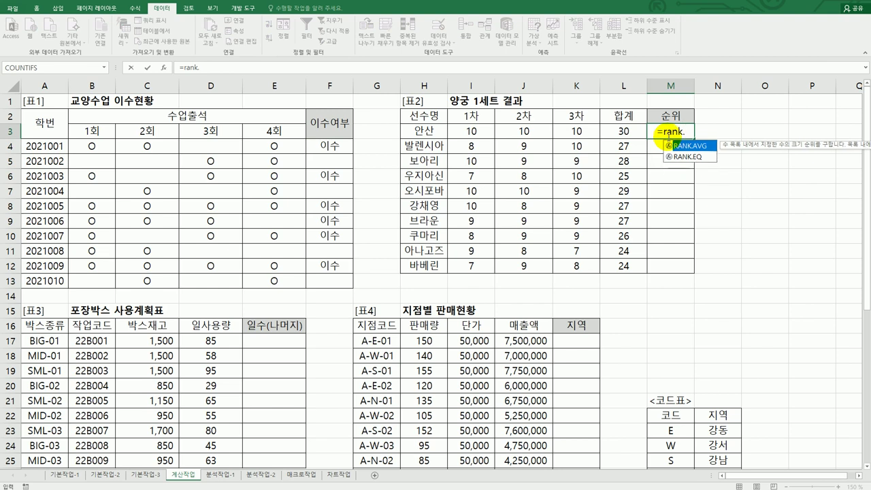
key("Tab")
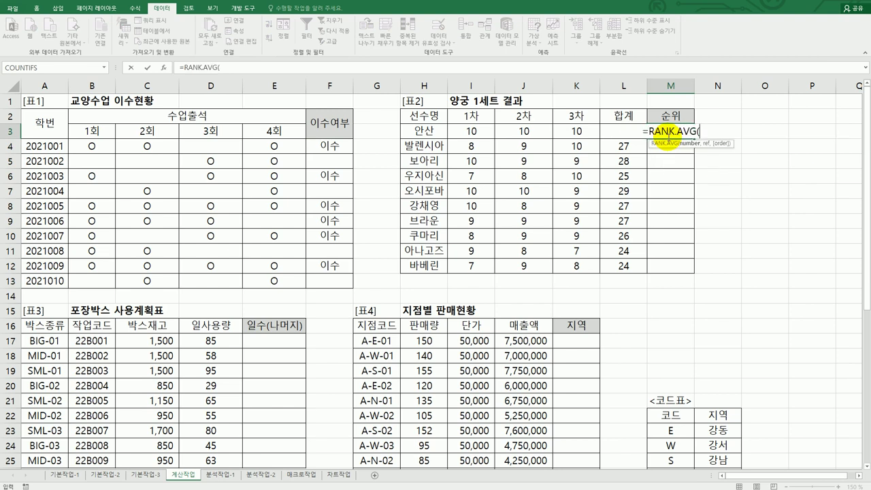
left_click(604, 132)
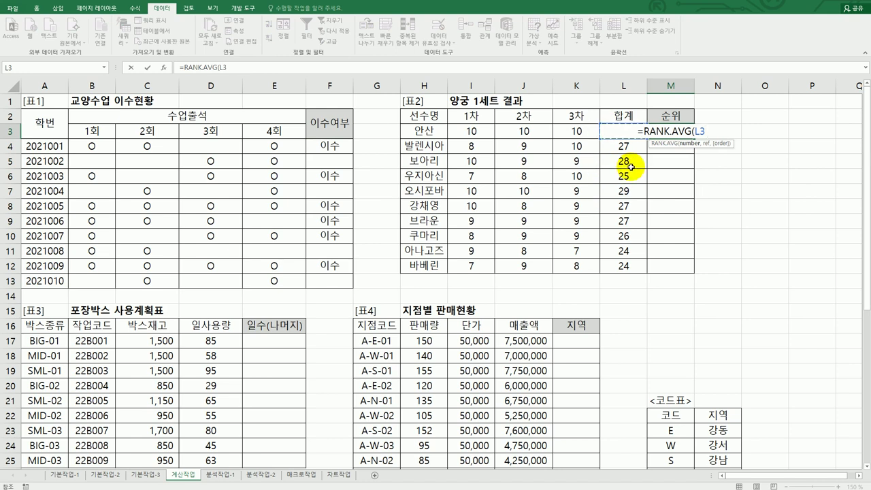
type(",")
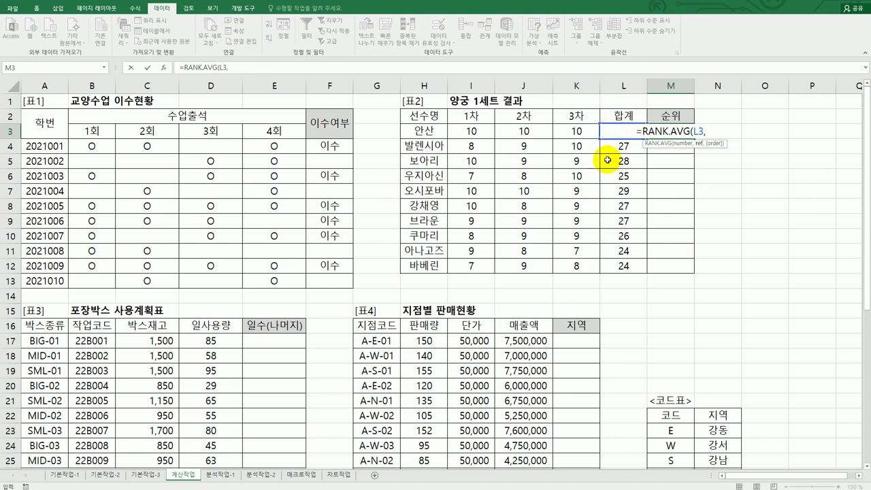
left_click_drag(608, 160, 623, 265)
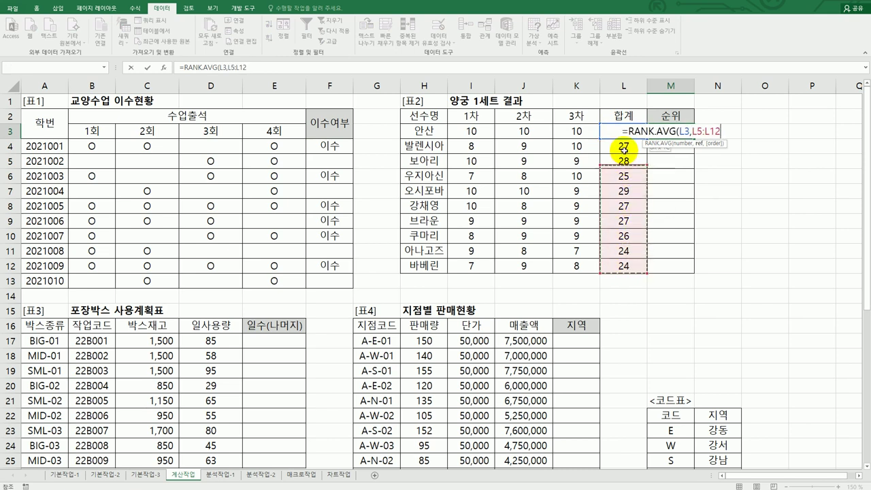
left_click_drag(623, 150, 625, 130)
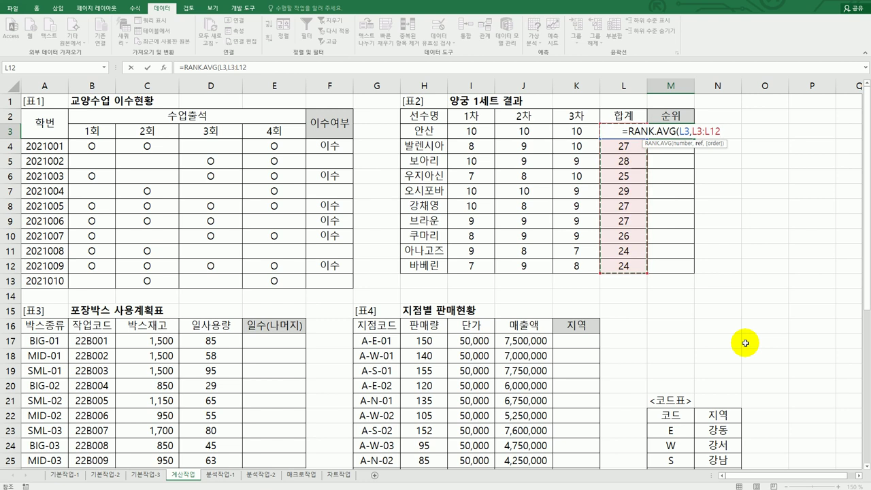
key("F4")
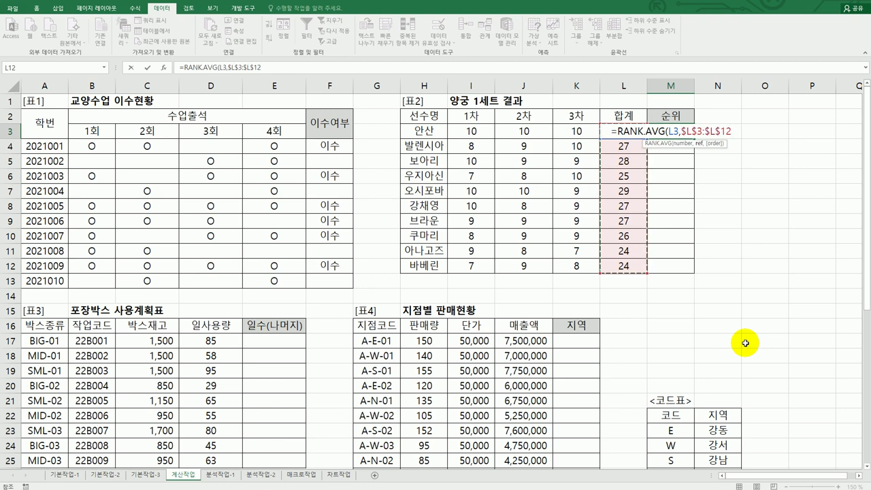
type(",")
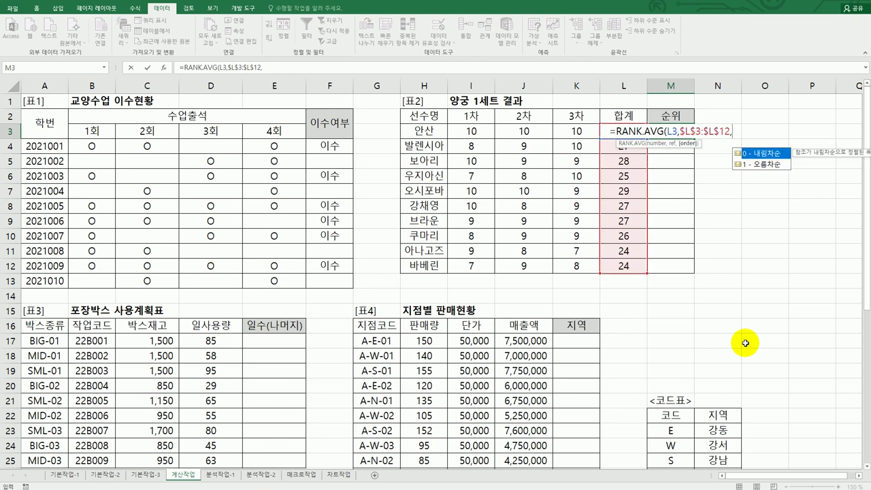
double_click(770, 155)
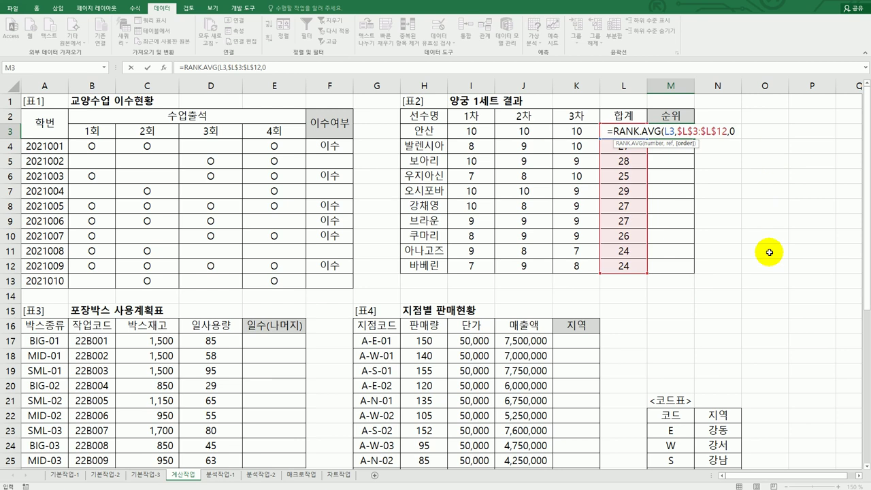
type(")")
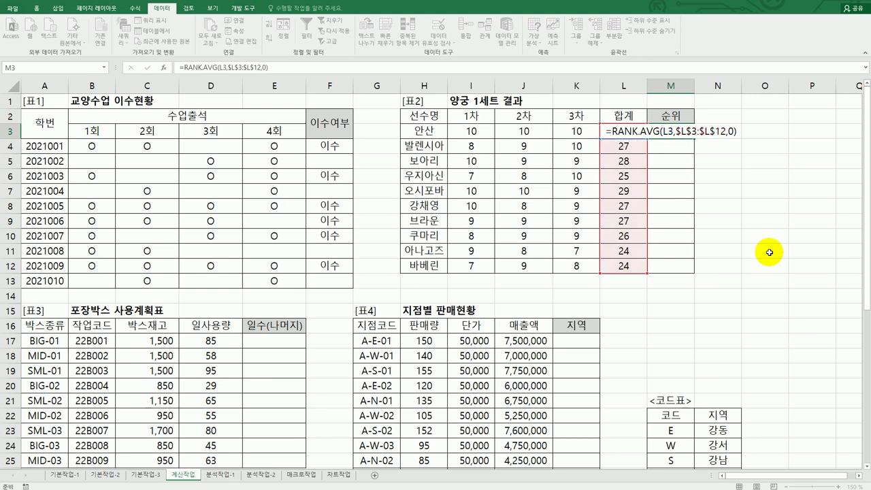
key("Return")
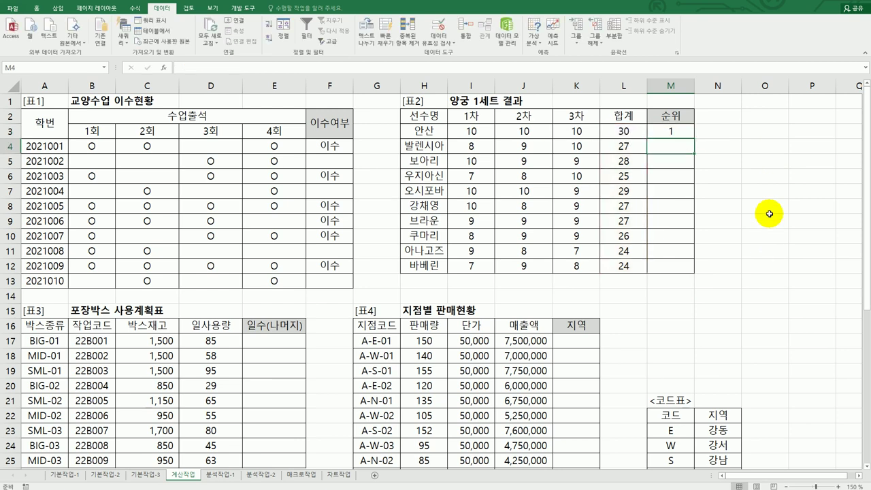
left_click(674, 131)
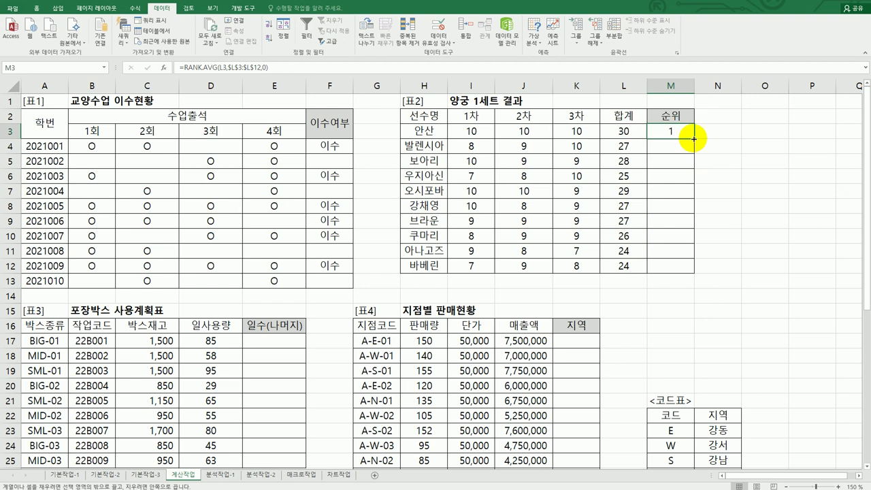
left_click_drag(691, 139, 673, 263)
left_click(744, 289)
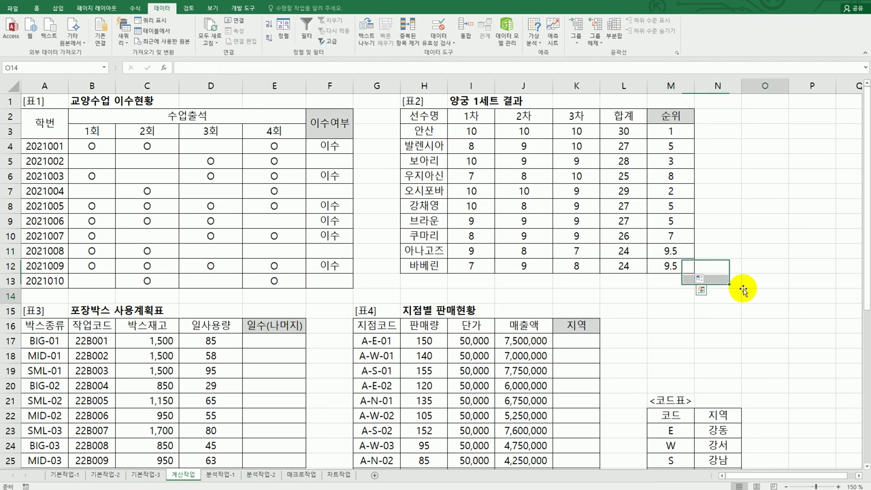
- Compare the tied totals with their ranks in L11:M12 and check the required functions for 표2 in the task document
left_click_drag(632, 251, 670, 267)
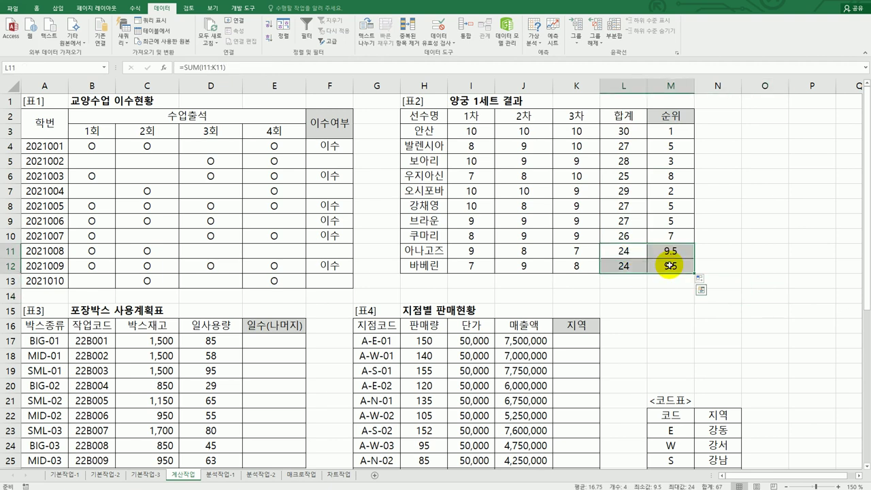
left_click(761, 326)
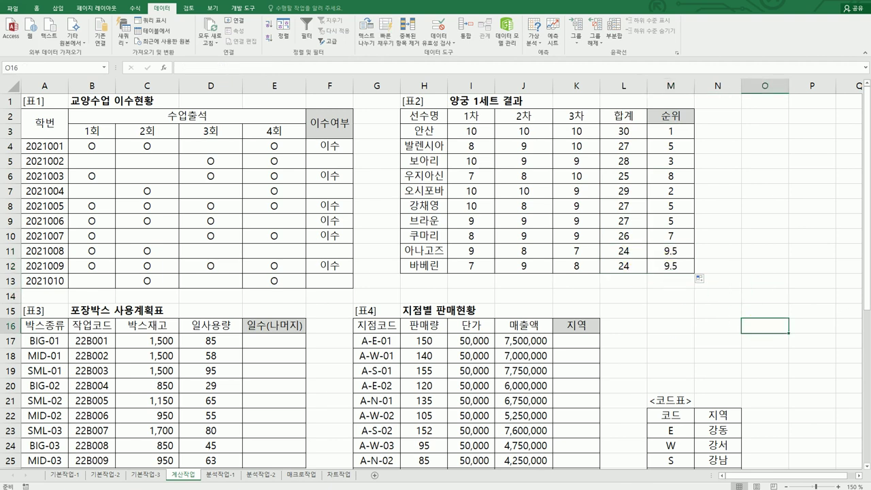
key("alt+Tab")
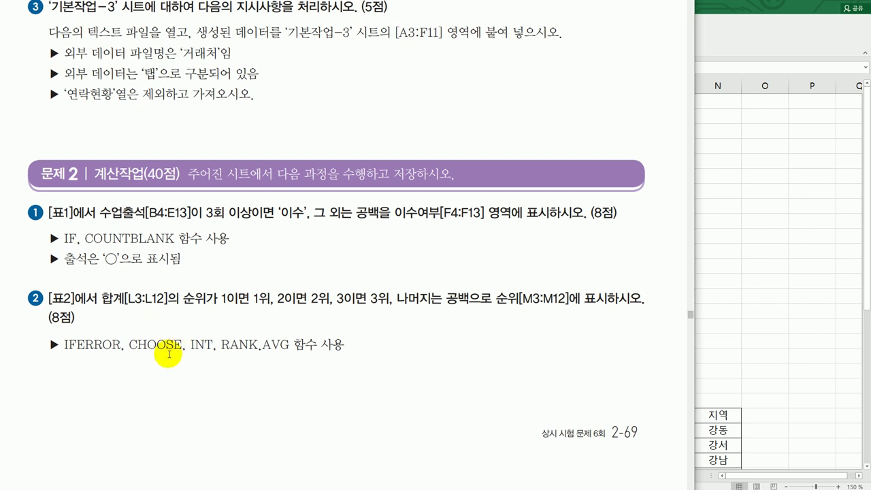
key("alt+Tab")
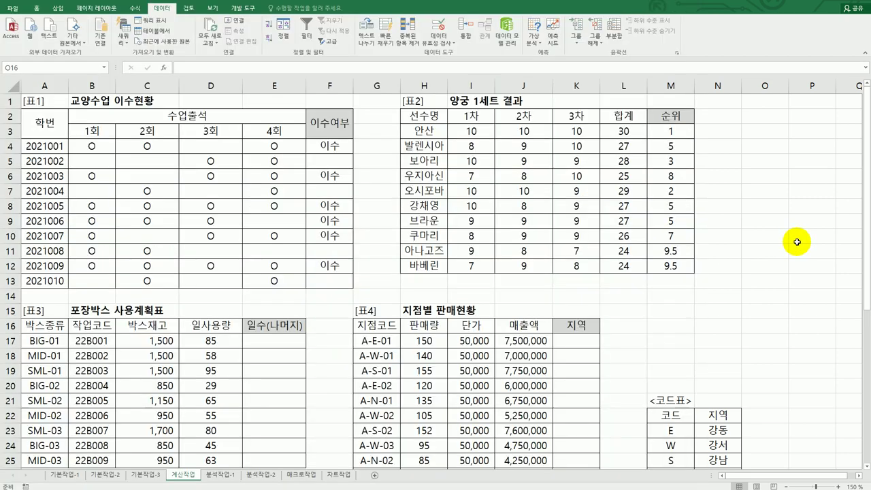
- Change the M3 formula to =INT(RANK.AVG(L3,$L$3:$L$12,0)) and fill it down to M12
left_click(670, 131)
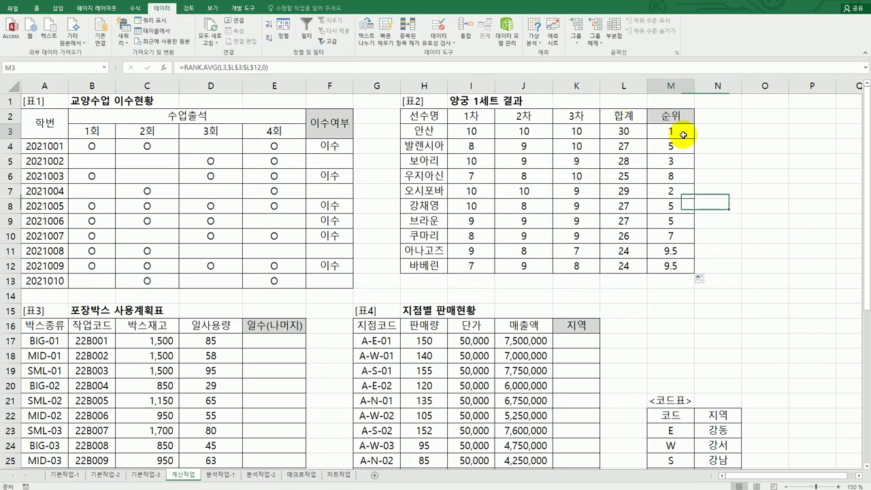
left_click(184, 68)
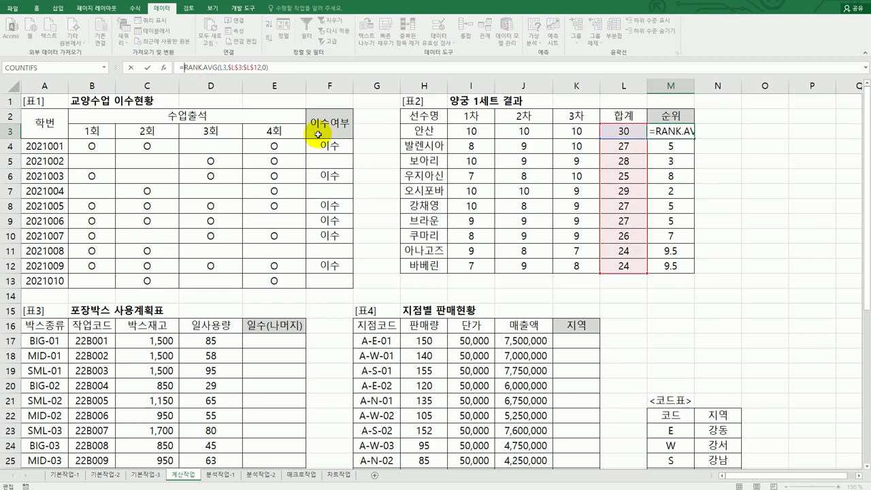
type("INT(")
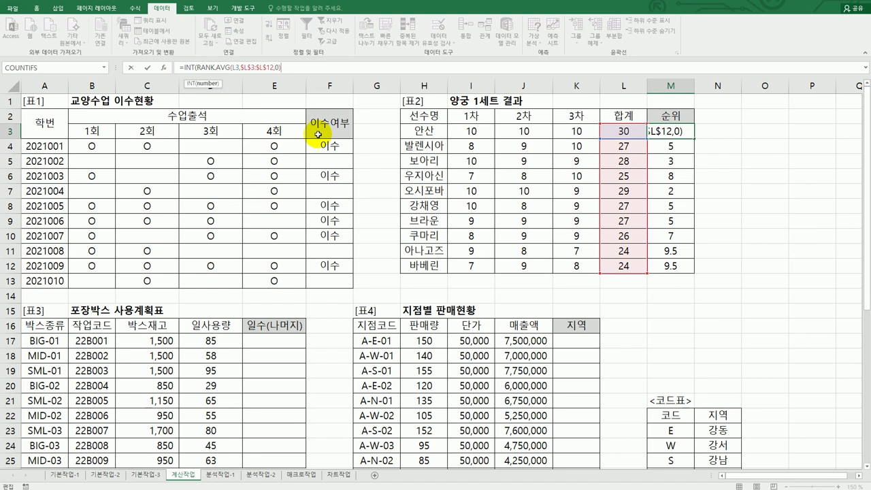
key("Return")
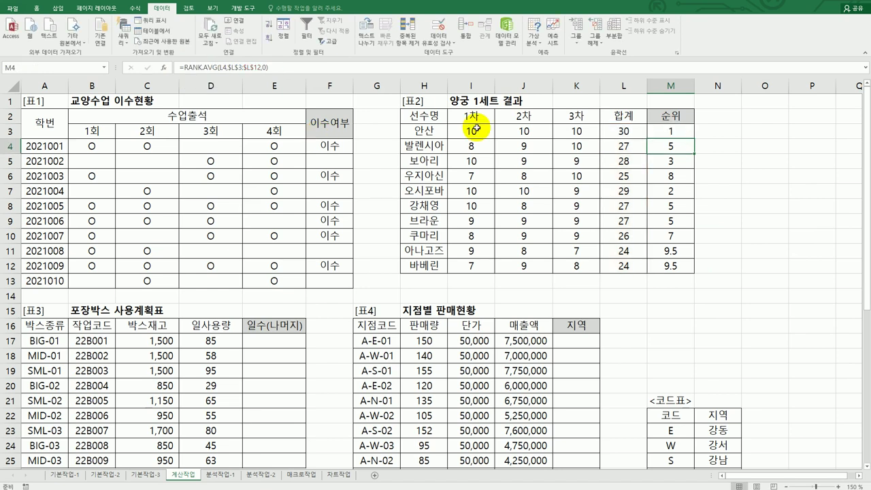
left_click(671, 129)
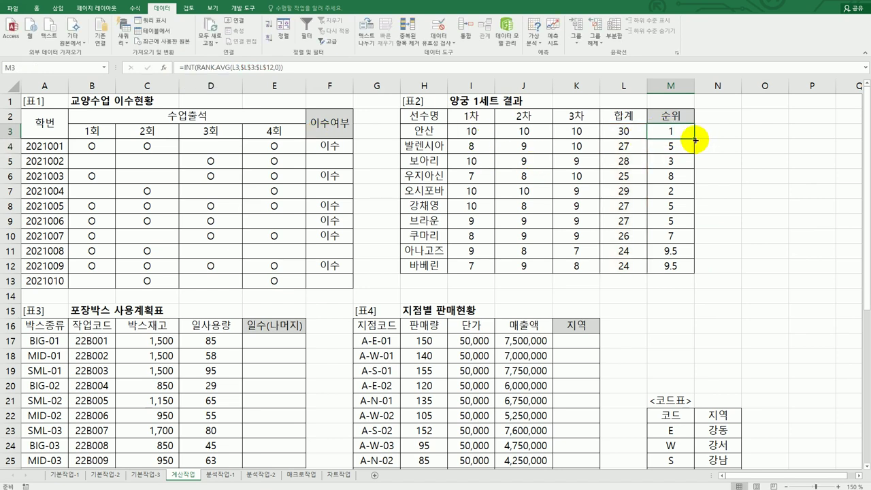
left_click_drag(695, 139, 678, 268)
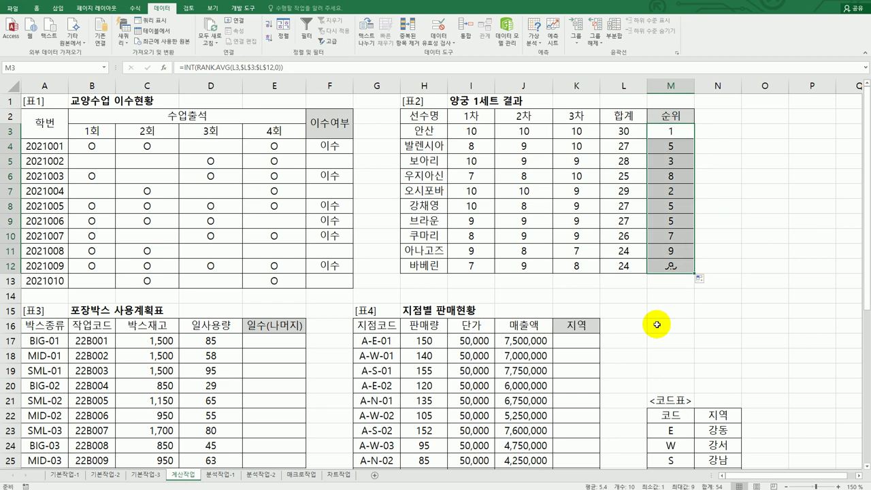
- Start wrapping the M3 formula in CHOOSE, using INT(RANK.AVG(L3,$L$3:$L$12,0)) as the index number
double_click(671, 131)
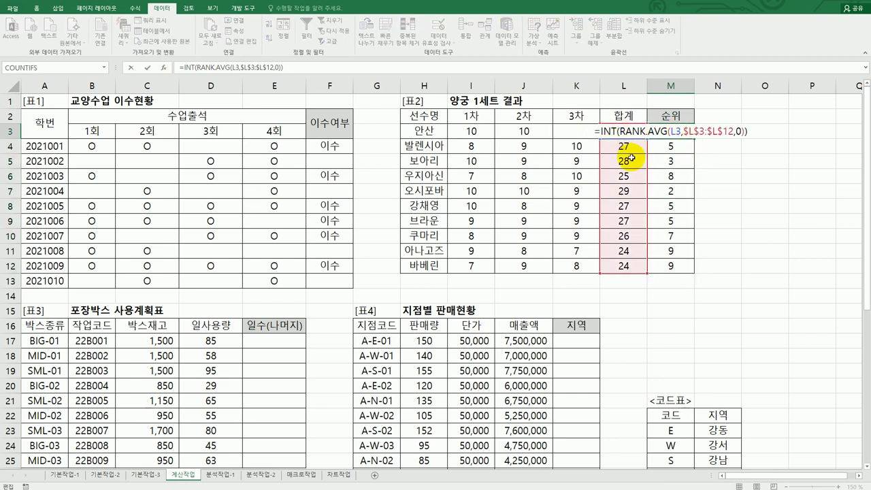
type("choo")
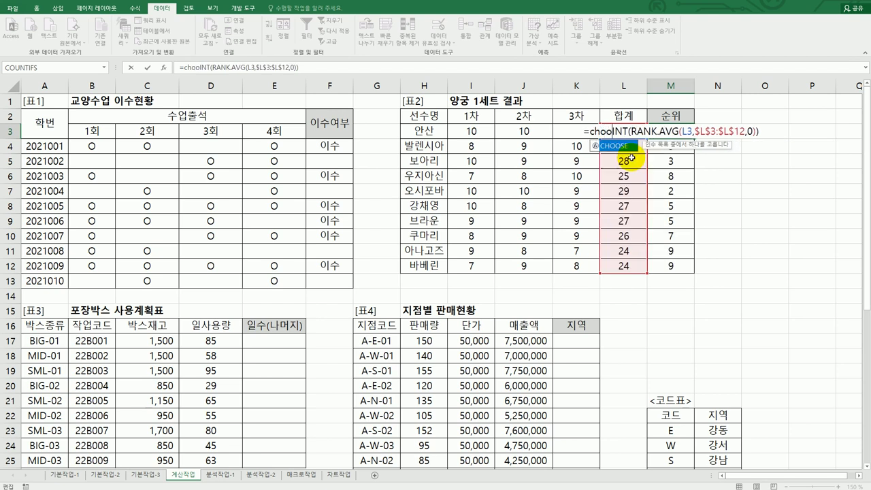
key("Tab")
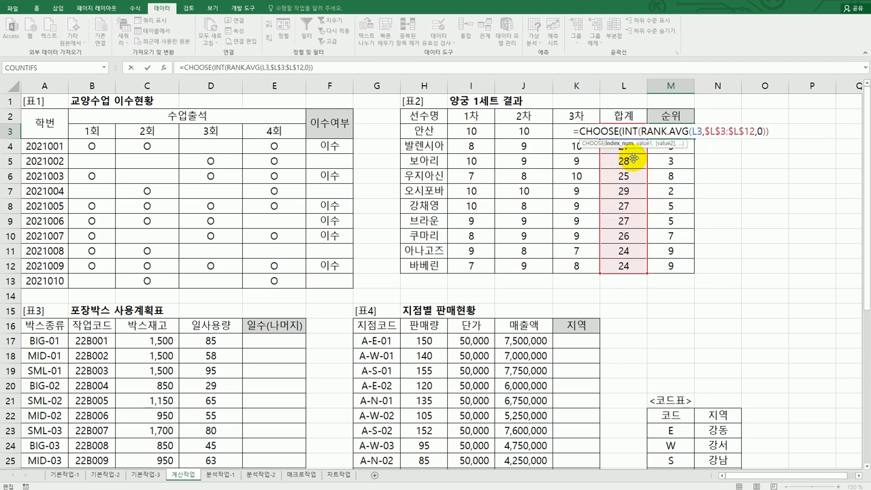
left_click(774, 132)
type(",")
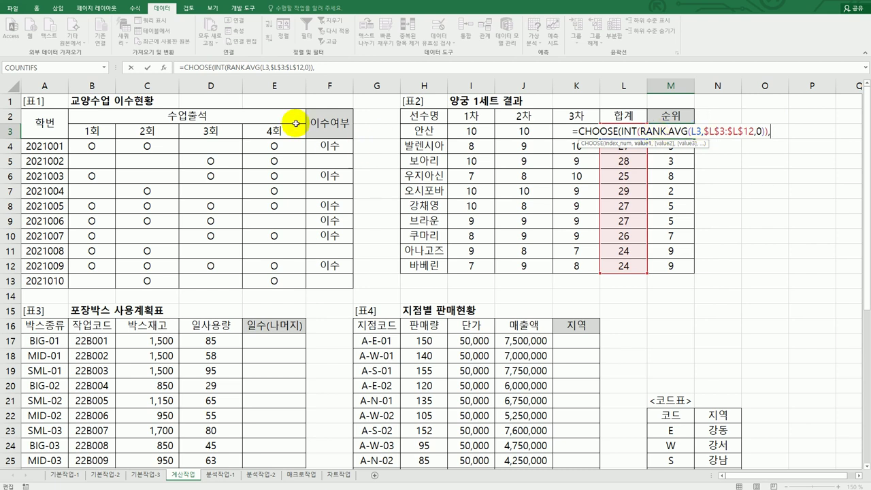
- Set the CHOOSE function's first three values in M3 to "1위", "2위" and "3위", and fill the formula down to M12
left_click(164, 69)
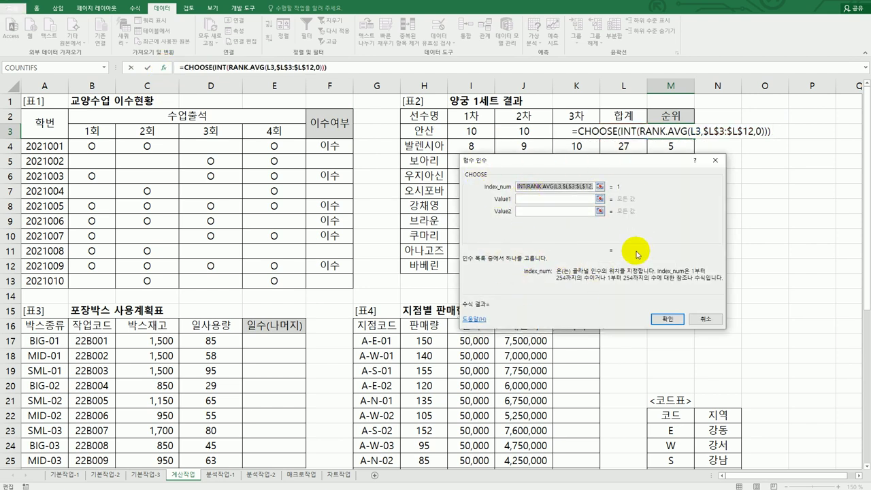
left_click(547, 201)
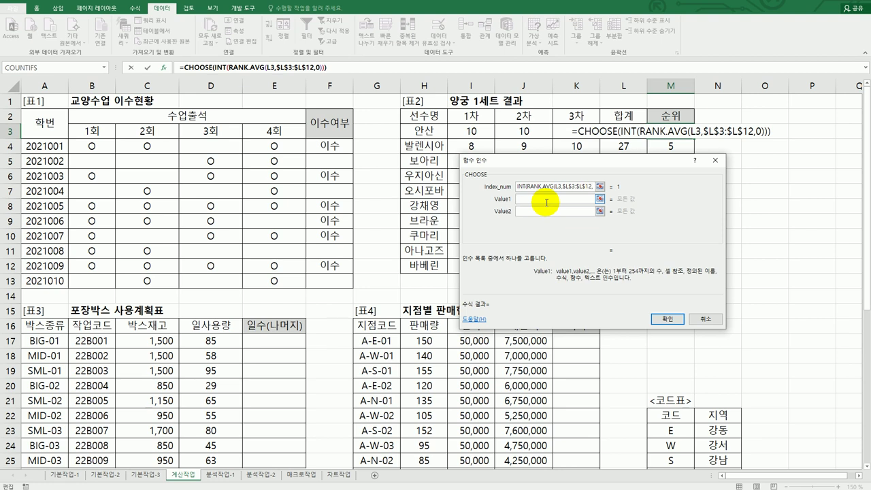
type("1")
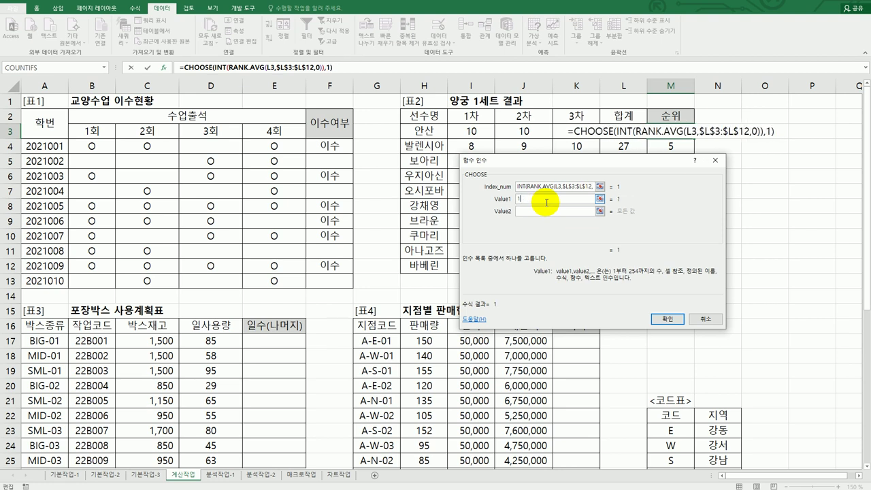
type("위")
key("Tab")
type("2ㅇ")
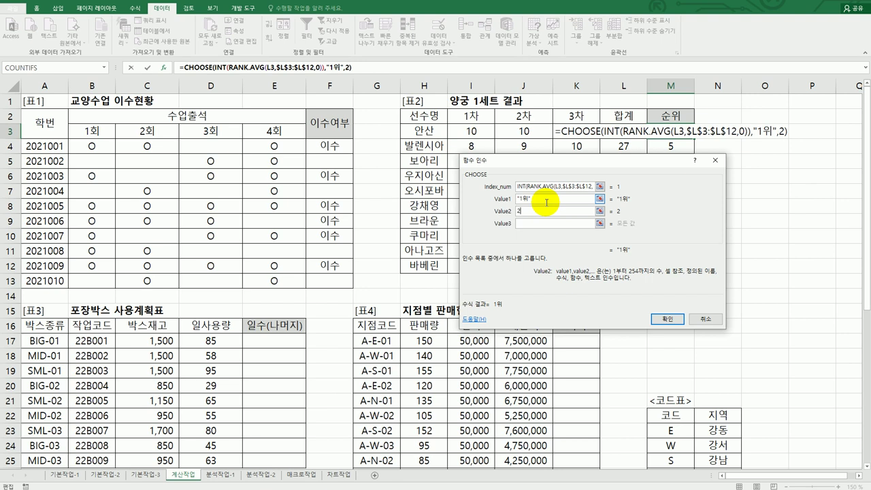
key("Tab")
type("3위")
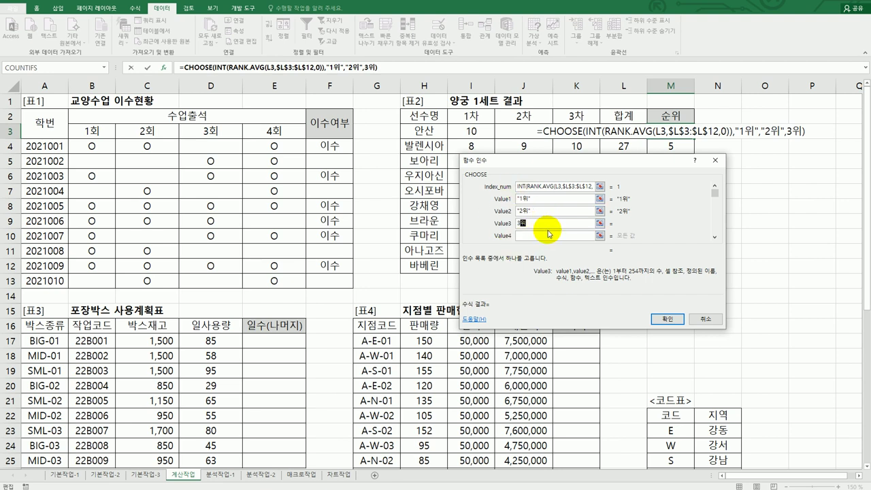
left_click(667, 318)
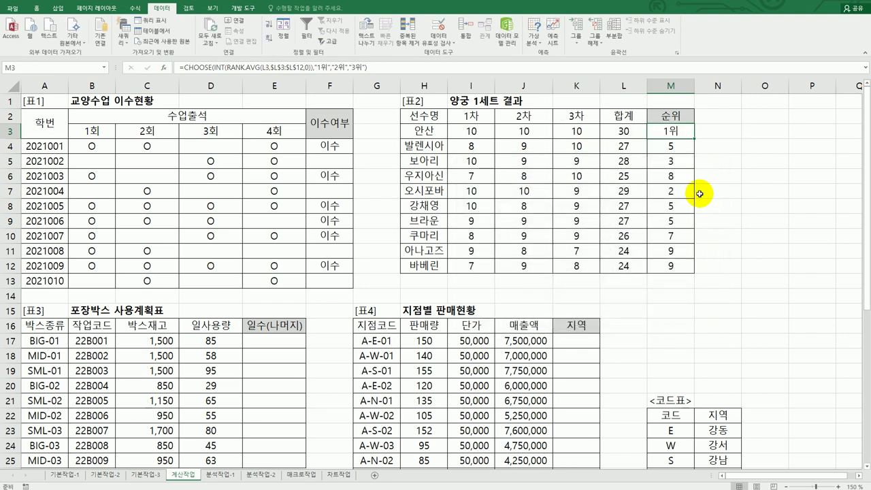
left_click_drag(694, 140, 686, 266)
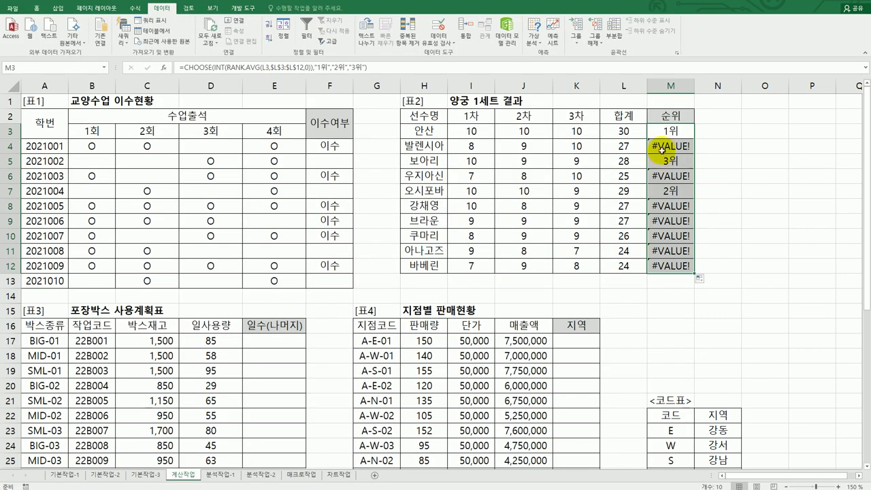
- Wrap the M3 CHOOSE formula in IFERROR with "" as the error value, and fill it down to M12
left_click(662, 130)
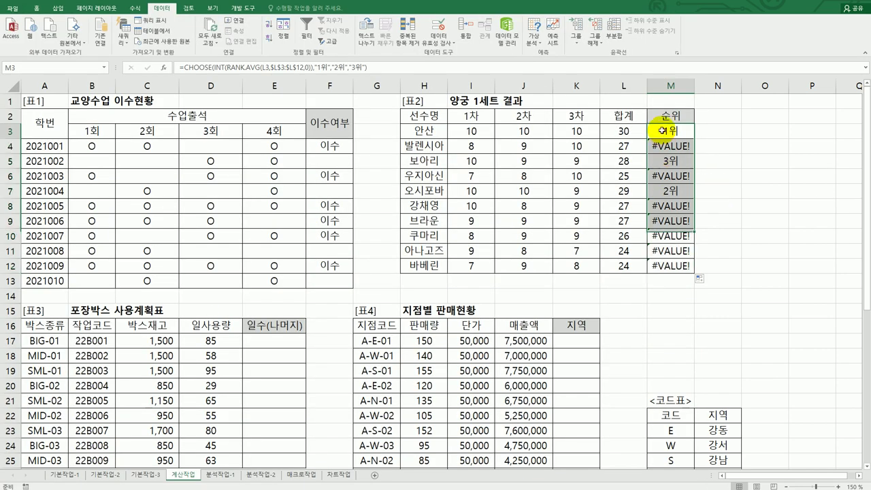
double_click(663, 131)
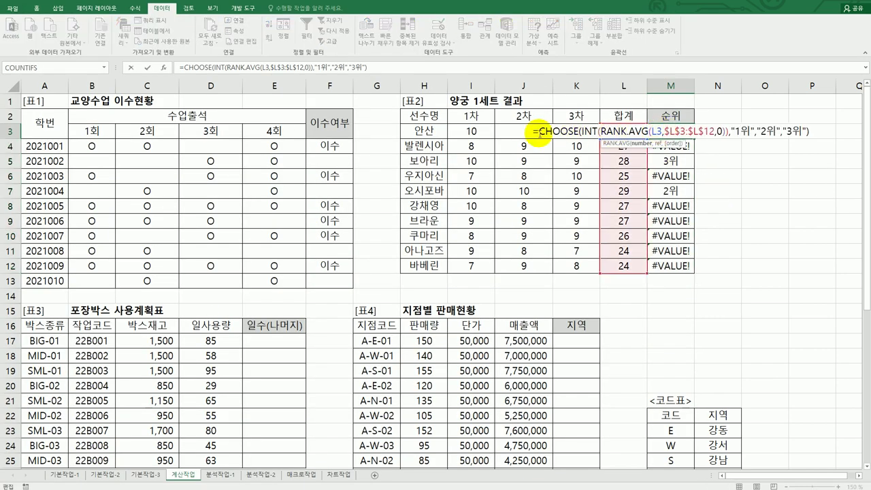
key("Home")
key("Right")
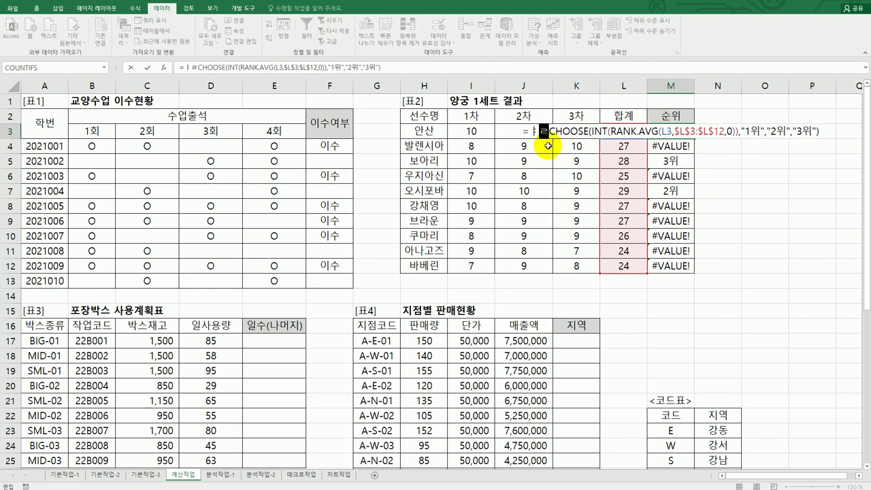
type("IFERROR(")
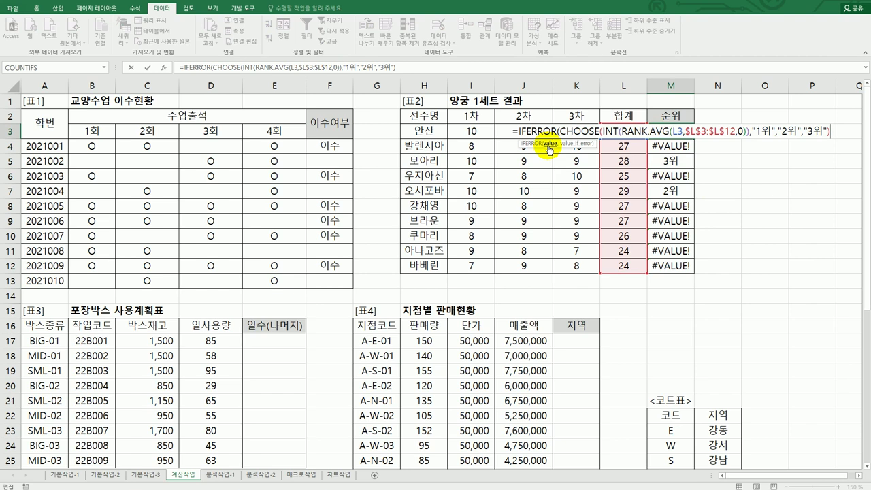
type(",\"\"")
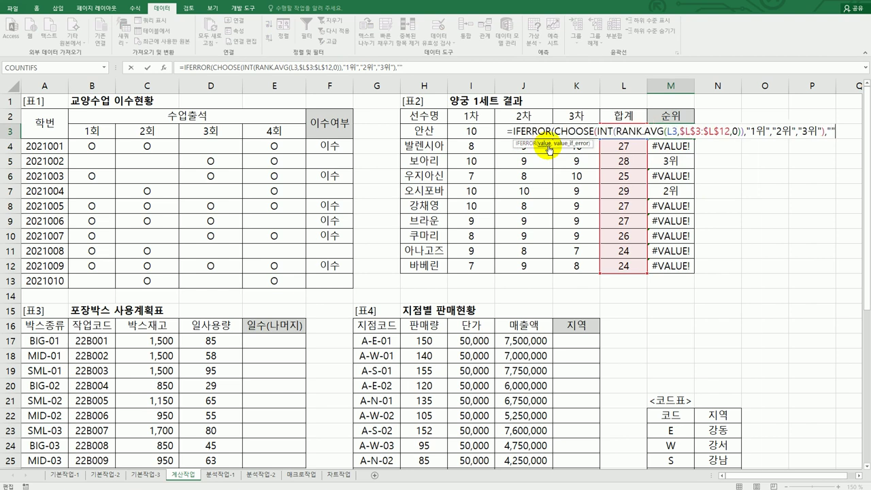
type(")")
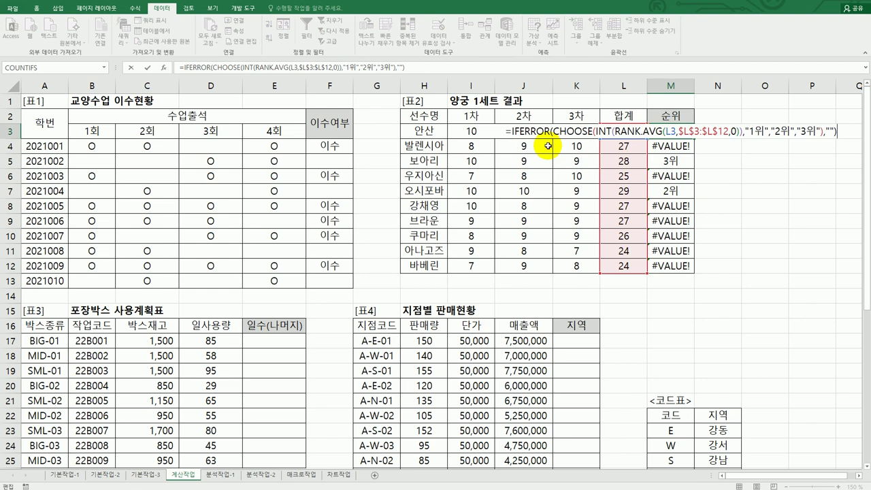
key("Return")
left_click(681, 130)
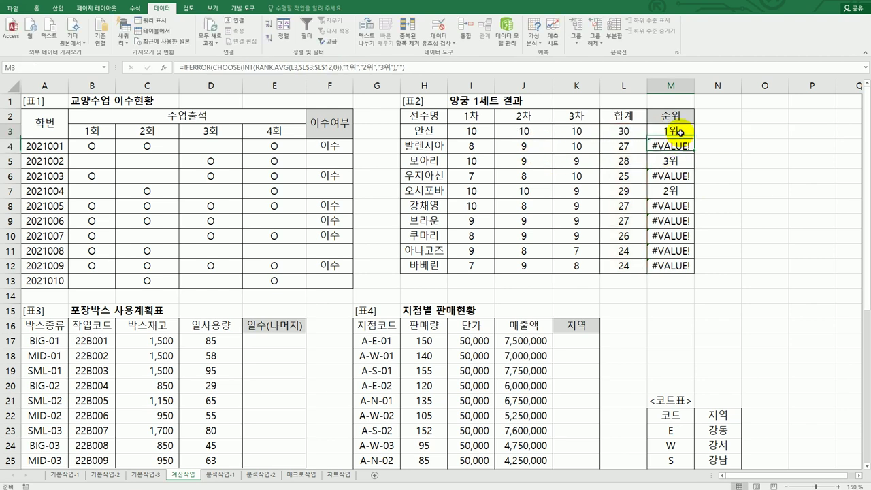
left_click_drag(691, 139, 687, 271)
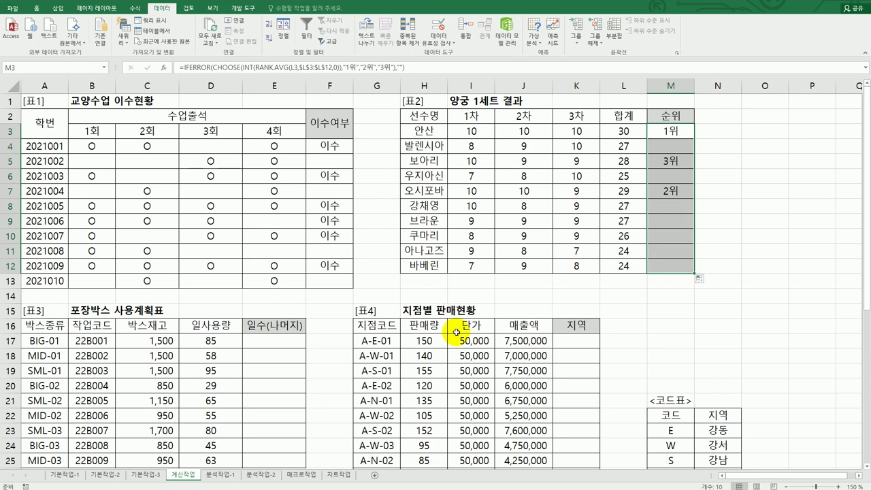
- Enter =C17/D17 in E17 to divide 표3's 박스재고 by 일사용량
left_click(287, 342)
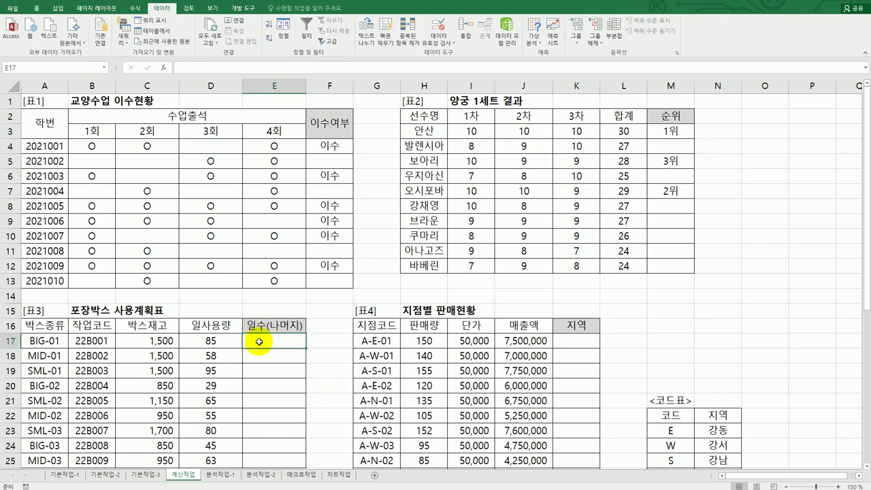
type("=")
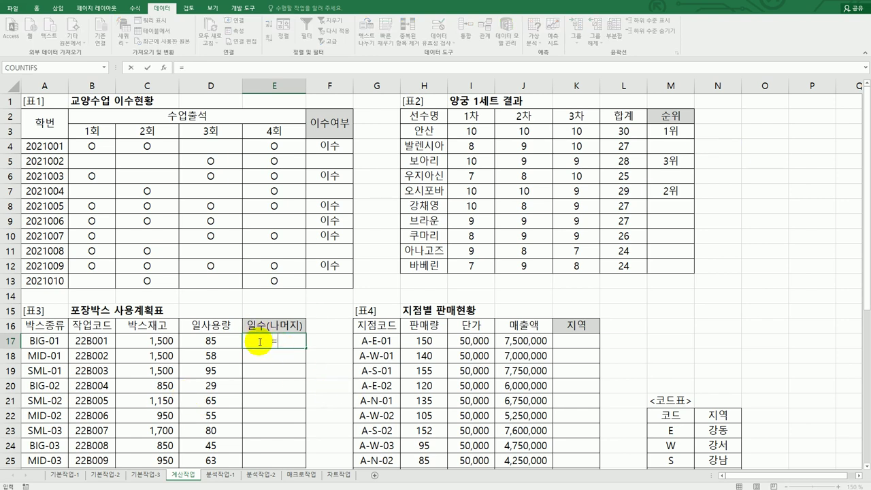
left_click(163, 342)
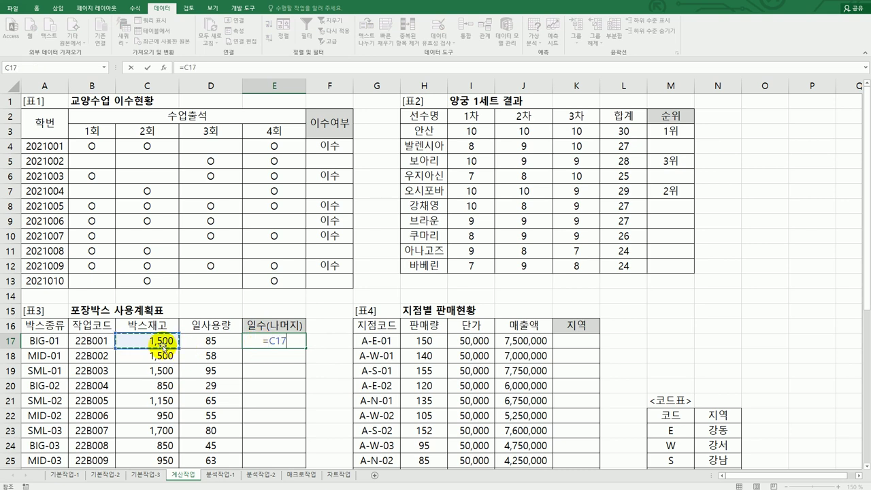
type("/")
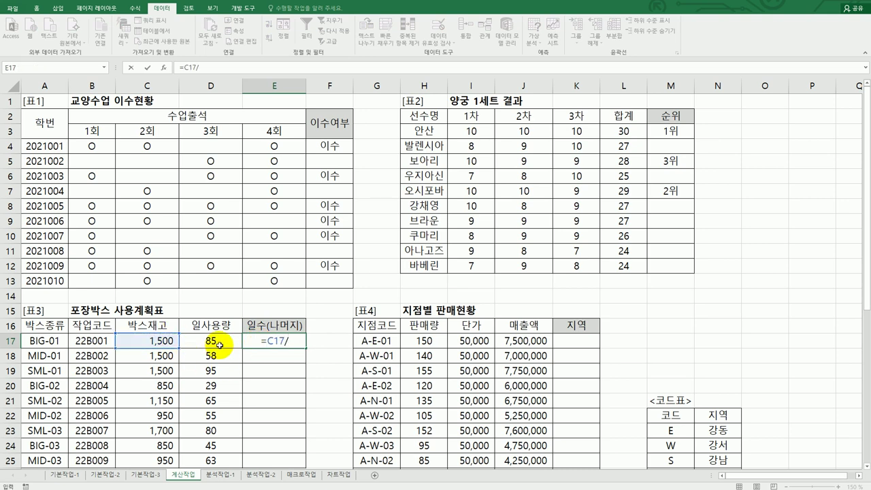
left_click(219, 345)
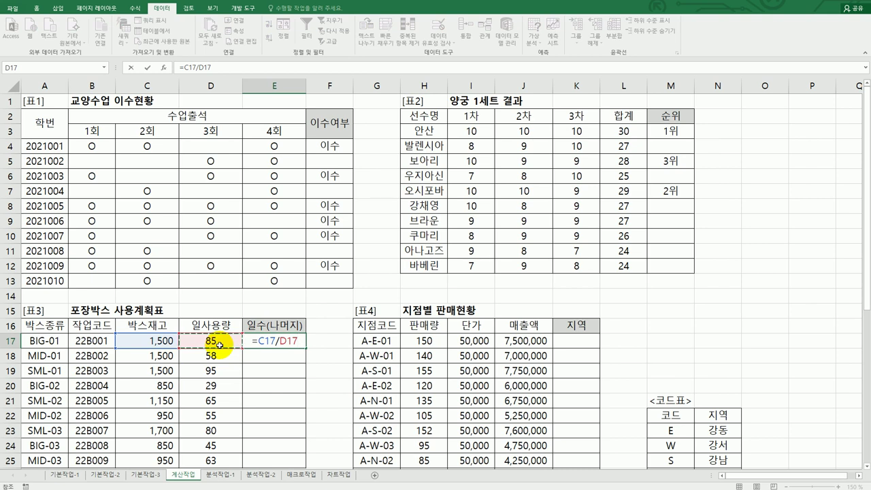
key("Return")
- Set E17's number format to 일반 and fill its formula down to E25
left_click(300, 340)
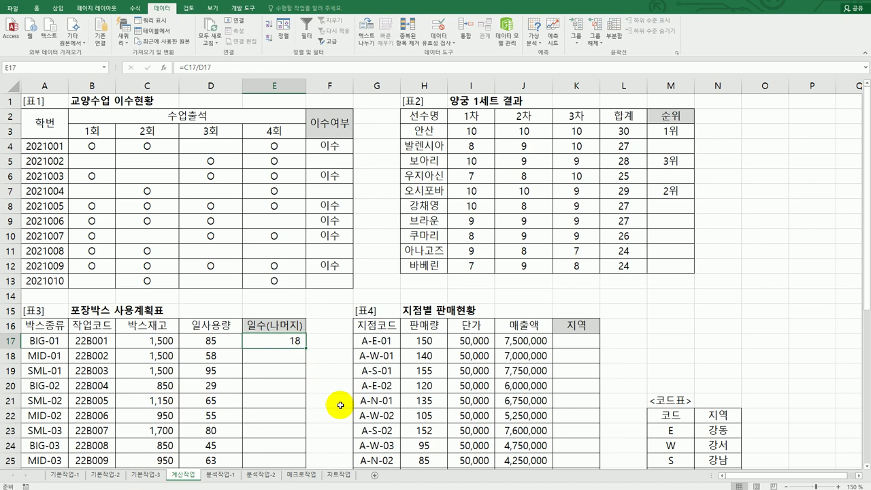
right_click(287, 339)
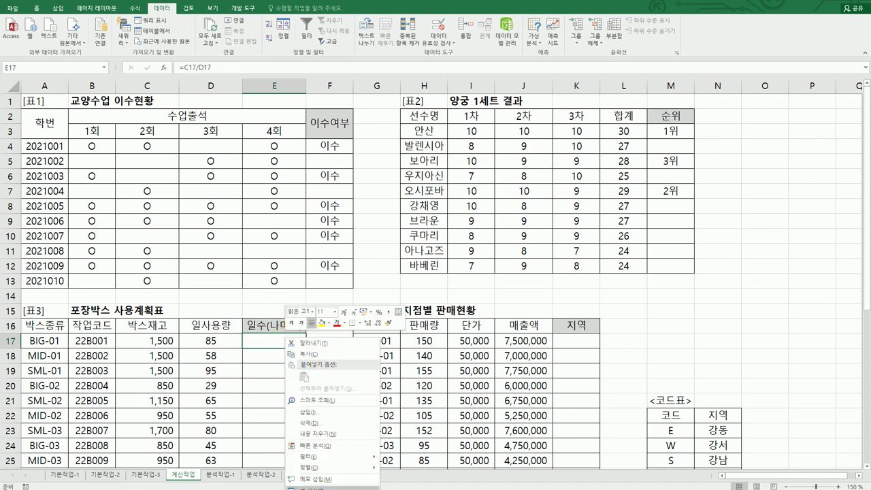
left_click(321, 488)
left_click_drag(323, 370, 575, 147)
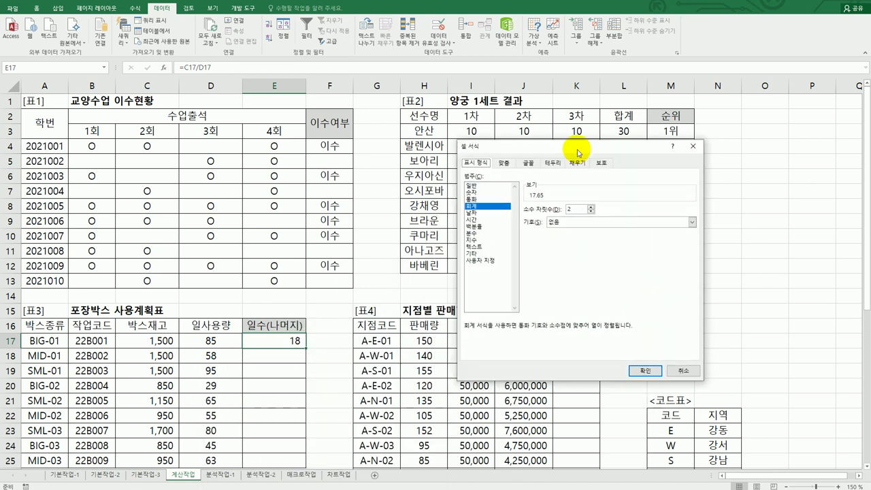
left_click(487, 185)
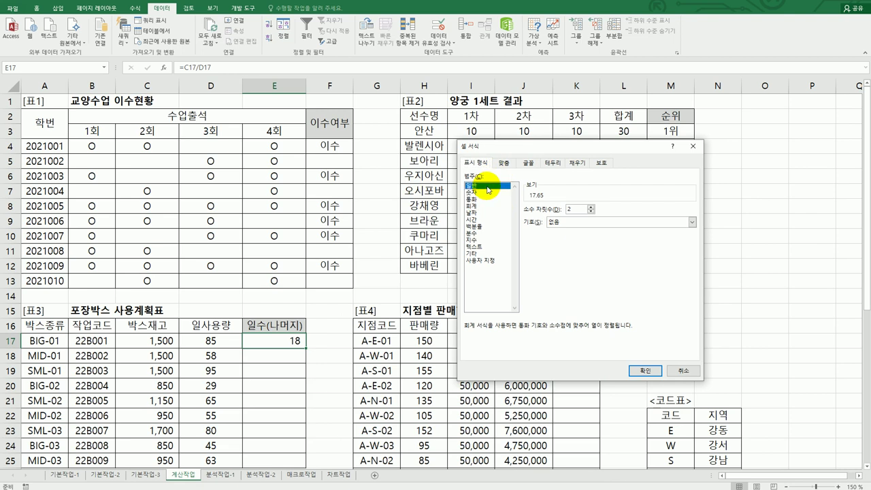
left_click(644, 370)
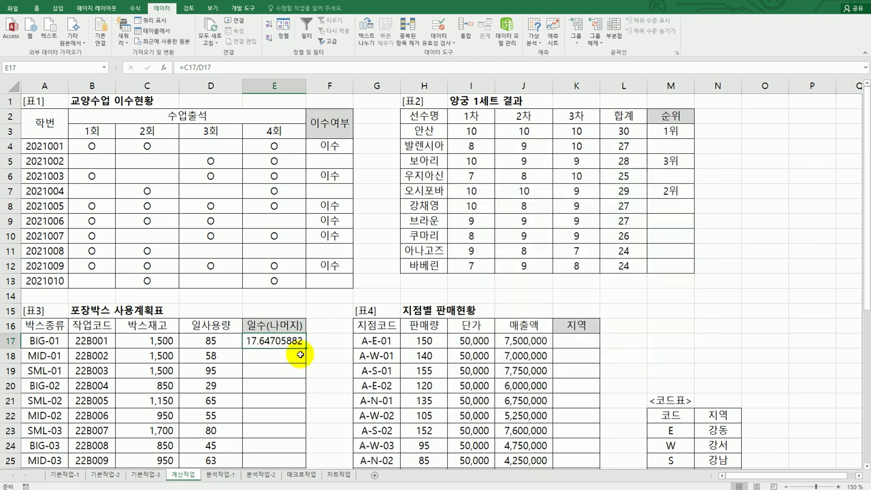
scroll(300, 355, "down", 1)
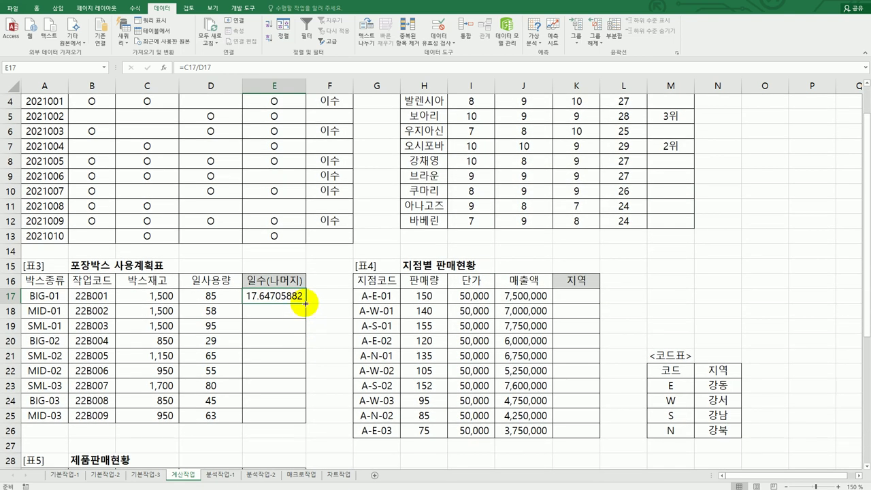
left_click_drag(305, 304, 292, 424)
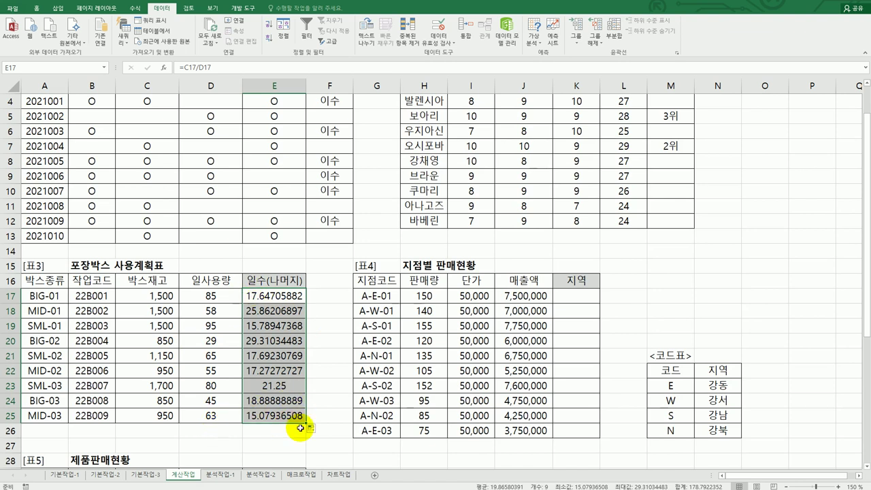
- Change the E17 formula to =INT(C17/D17) and fill it down to E25
left_click(286, 297)
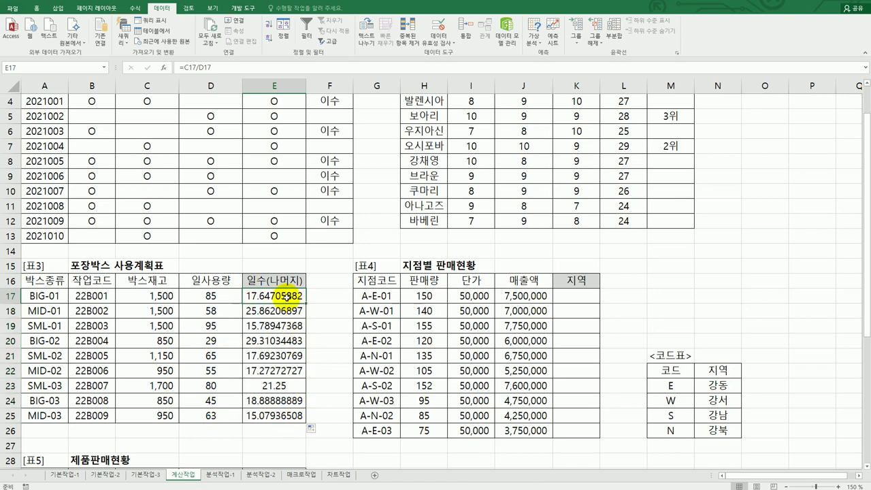
double_click(287, 297)
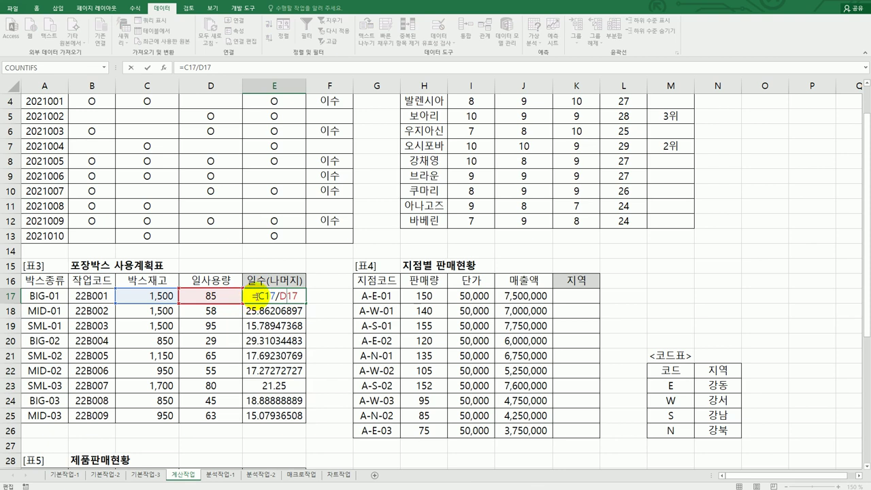
type("INT(")
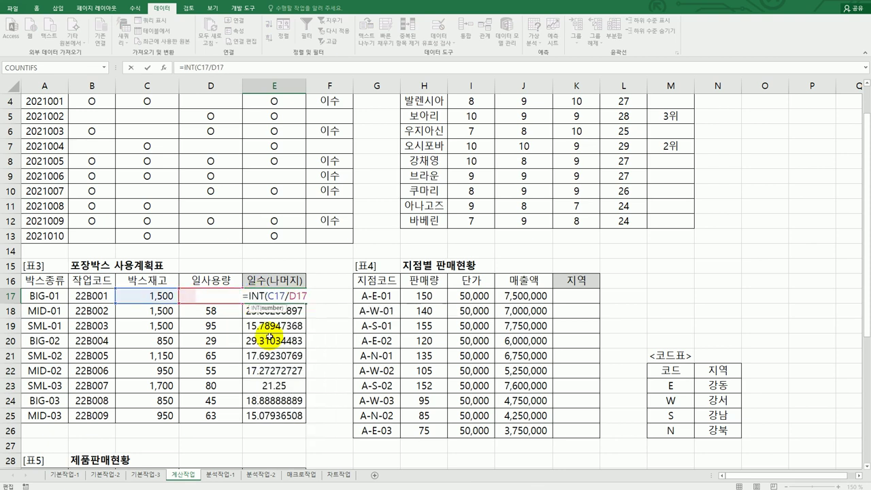
type(")")
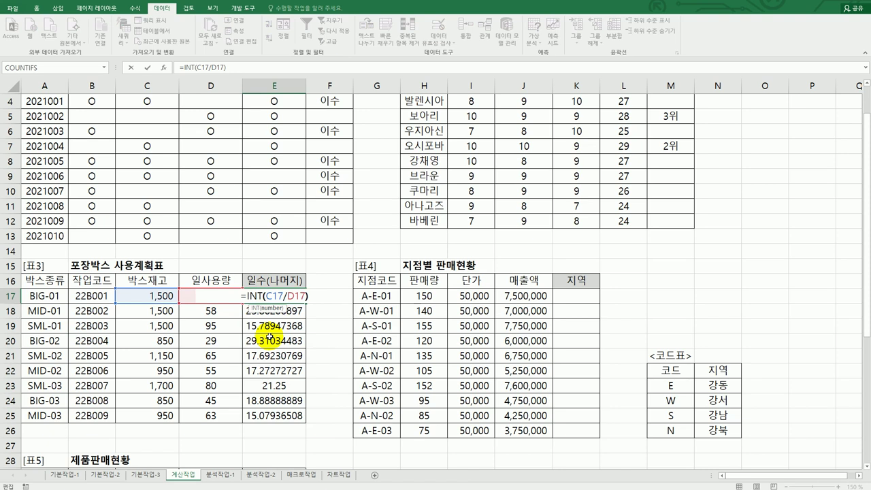
key("Return")
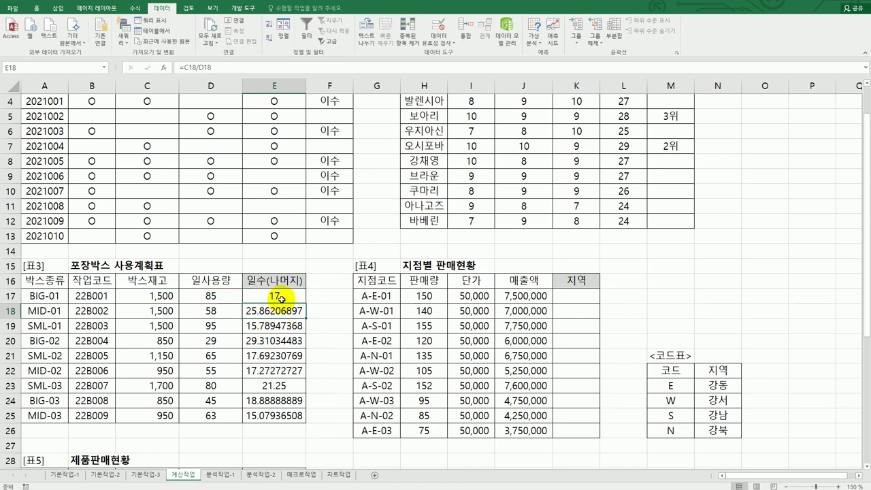
left_click(283, 291)
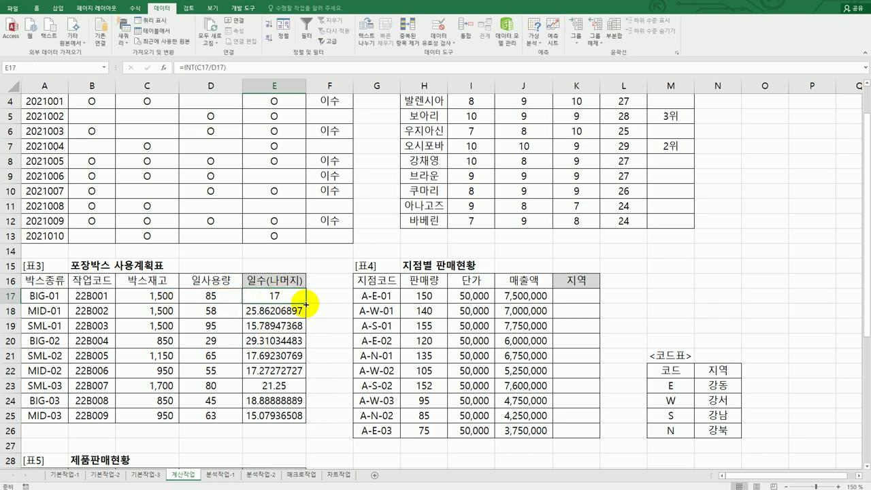
left_click_drag(305, 305, 292, 425)
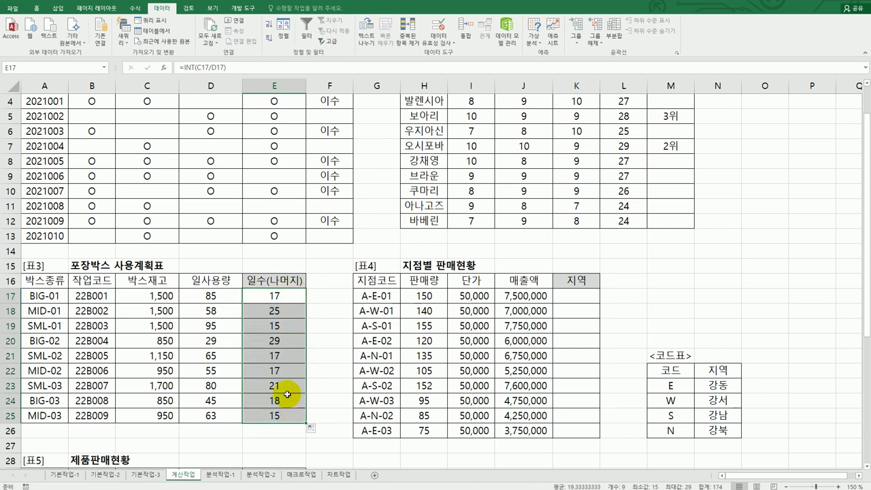
- Append an opening parenthesis as text to the E17 formula, making it =INT(C17/D17)&"("
double_click(289, 296)
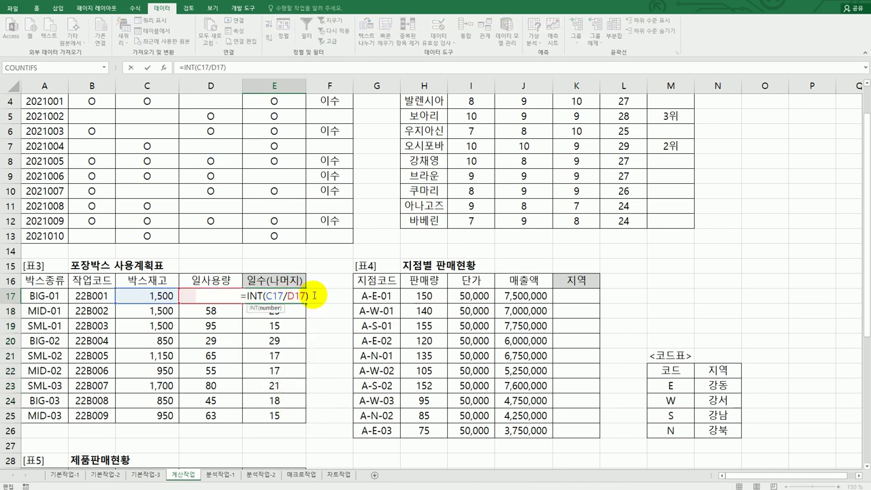
key("End")
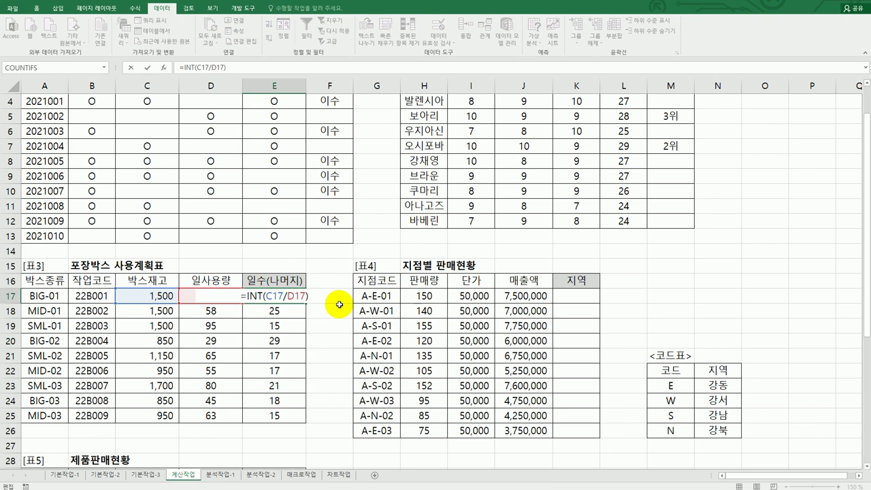
type("&\"(")
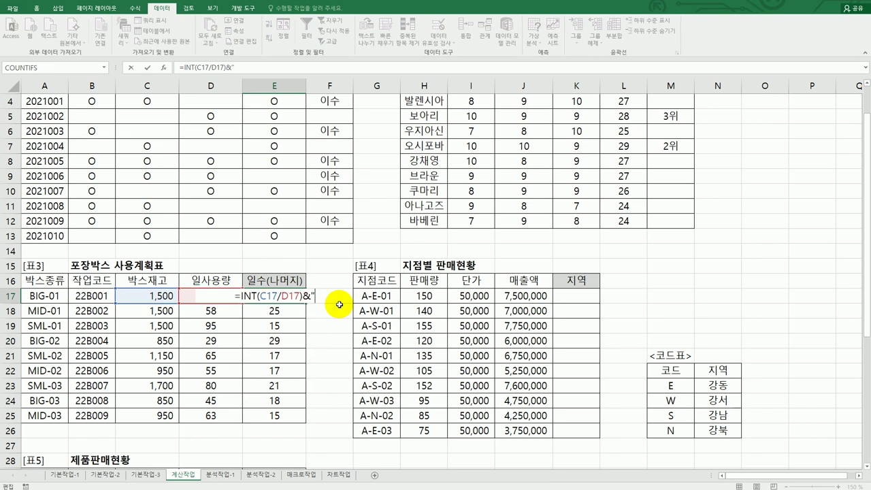
type("\"")
key("Return")
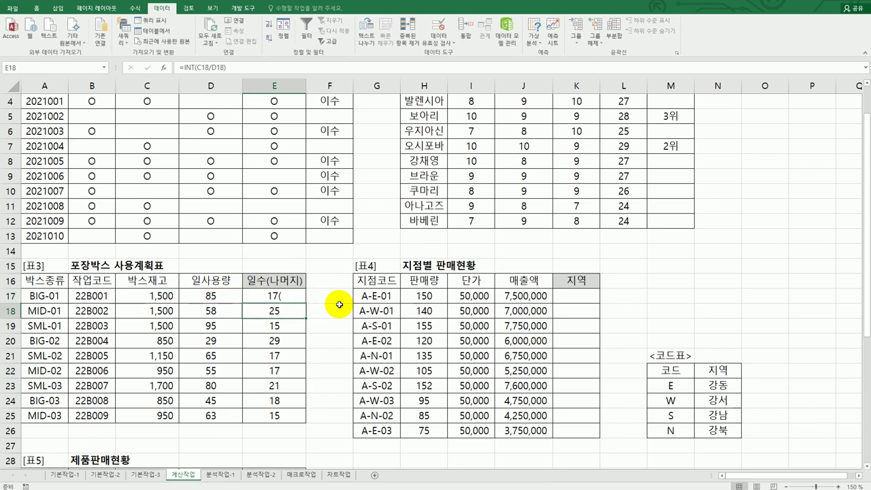
- Append the remainder to the E17 formula, making it =INT(C17/D17)&"("&MOD(C17,D17)
key("Up")
key("F2")
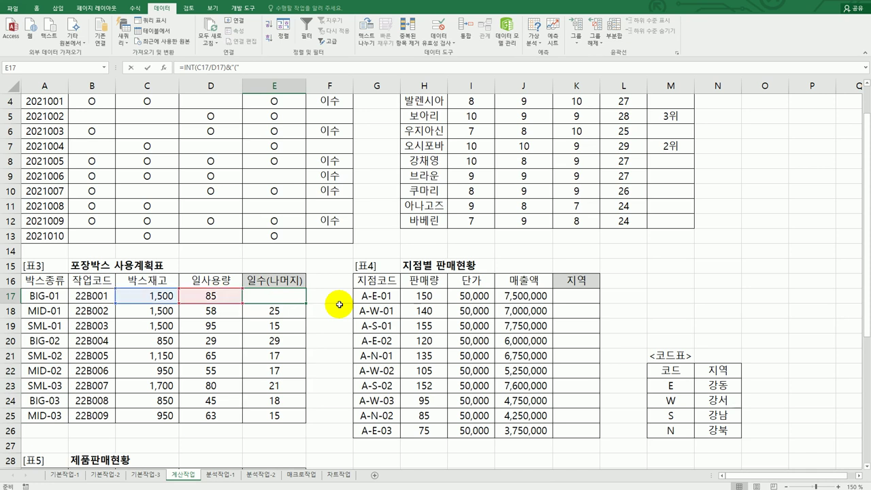
type("&")
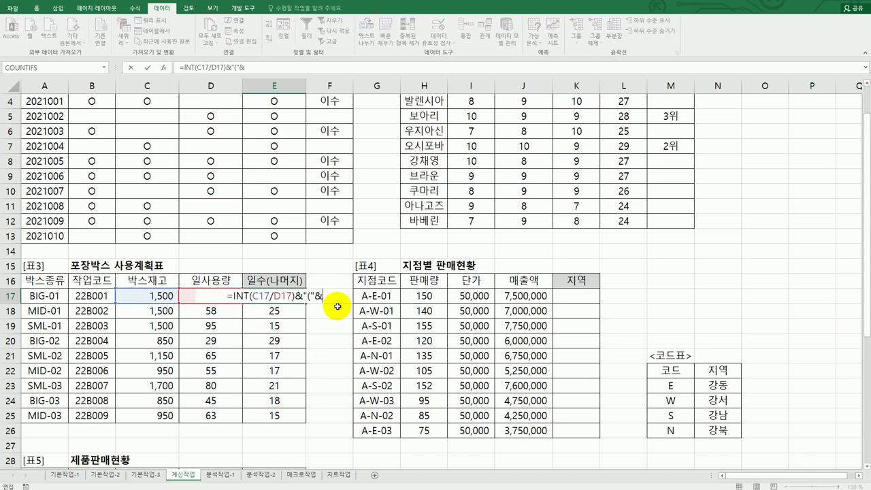
type("mod")
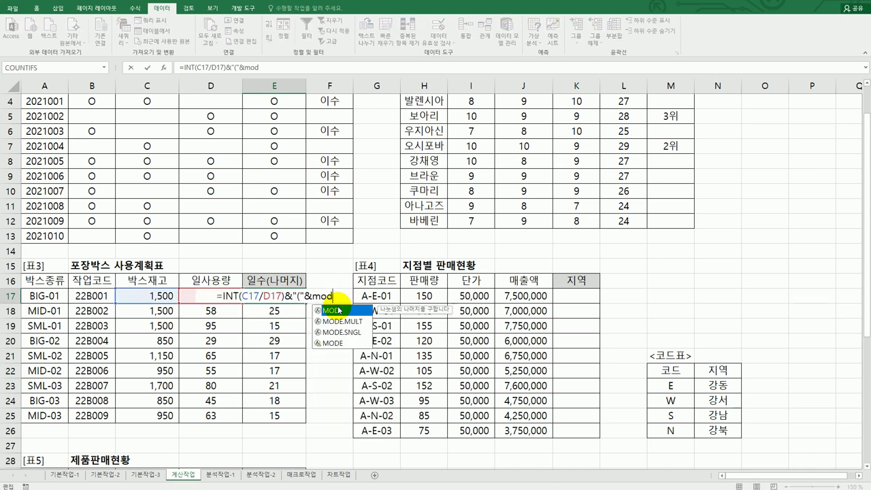
double_click(339, 310)
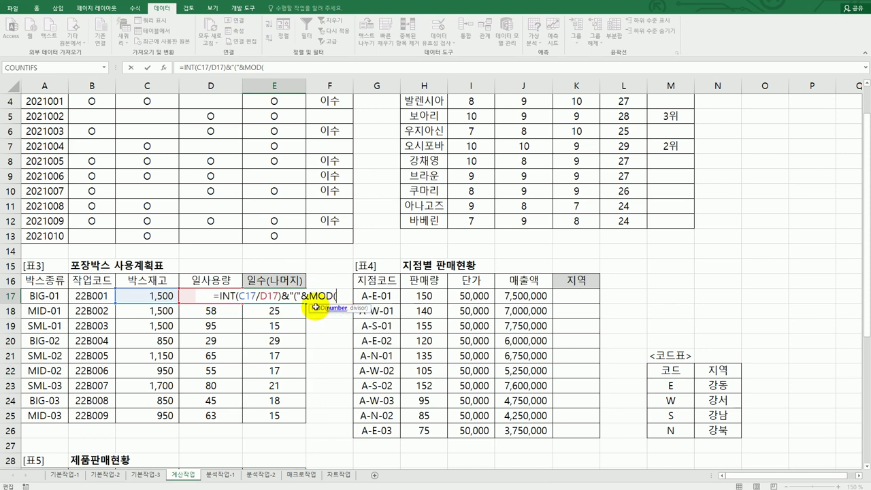
left_click(141, 297)
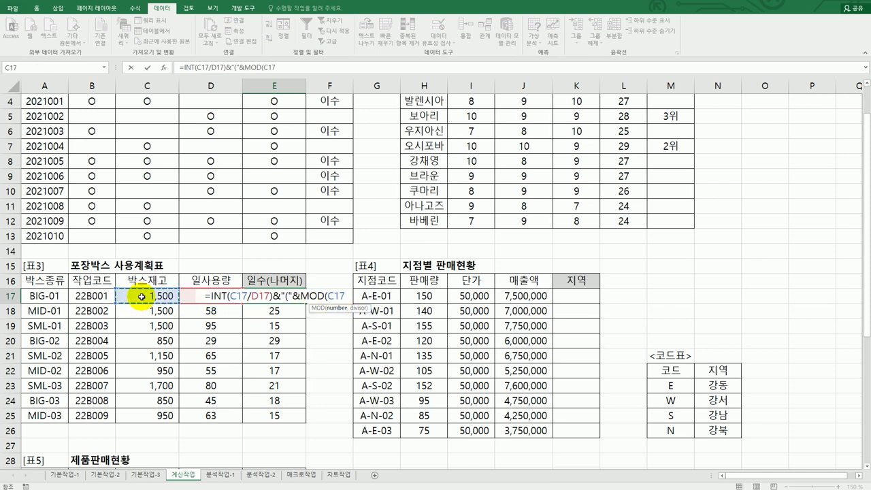
type(",")
left_click(184, 297)
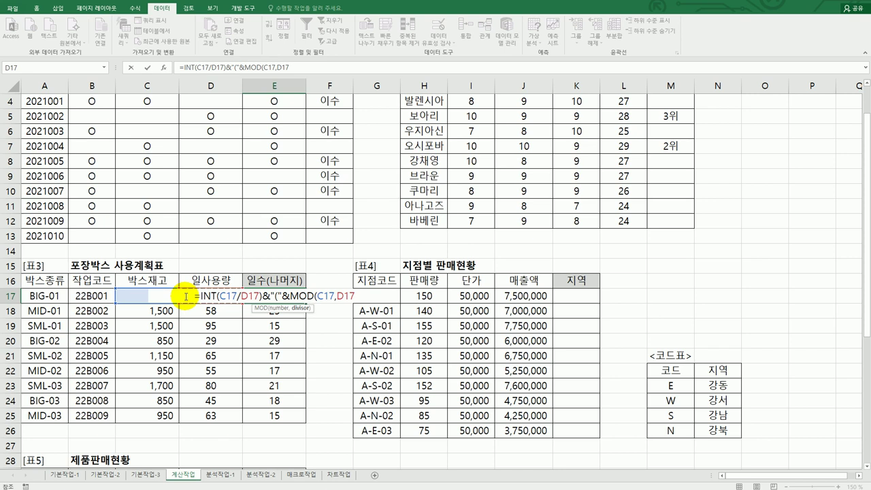
type(")")
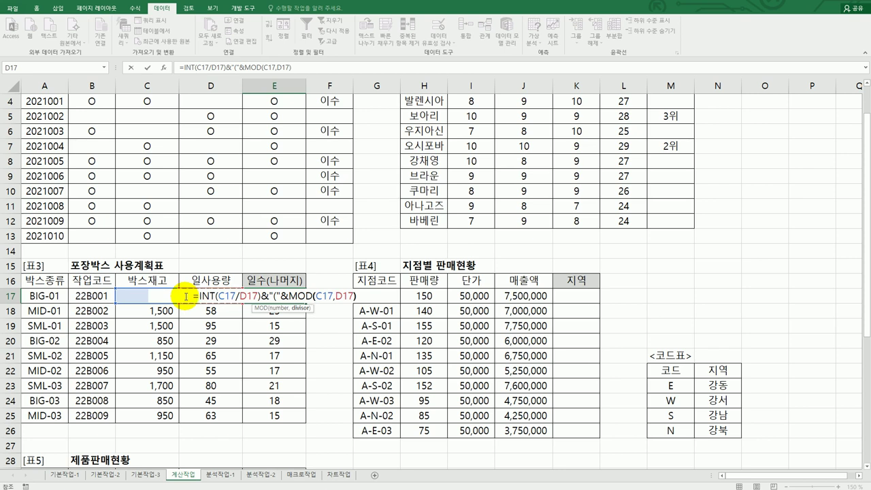
key("Return")
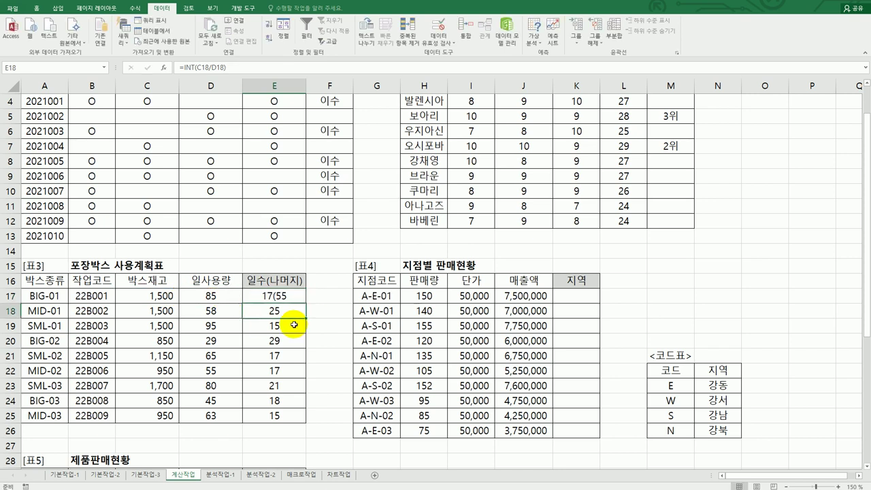
- Append a closing parenthesis as text to the E17 formula with &")" and fill it down to E25
double_click(288, 298)
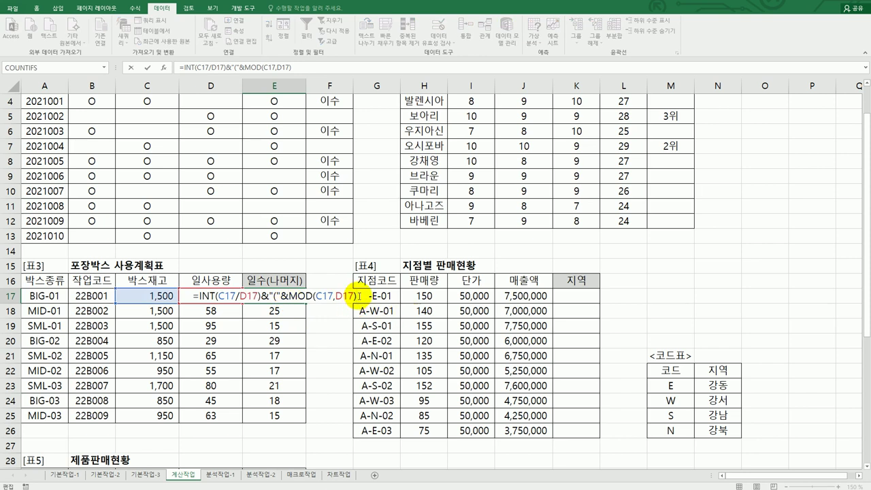
type("&\")\"")
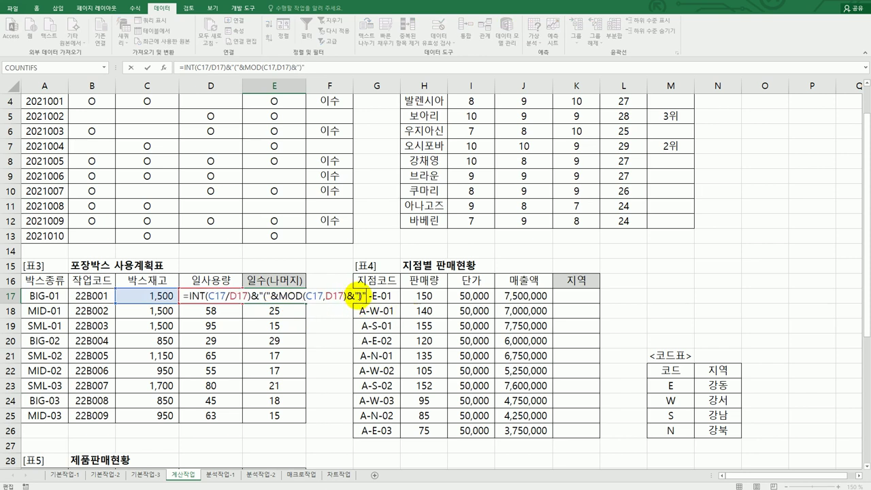
key("Return")
left_click(298, 297)
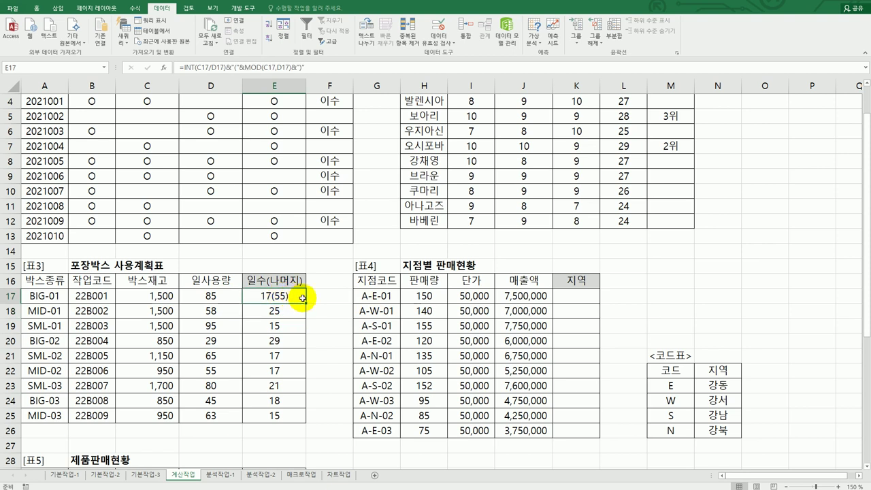
left_click_drag(306, 305, 308, 425)
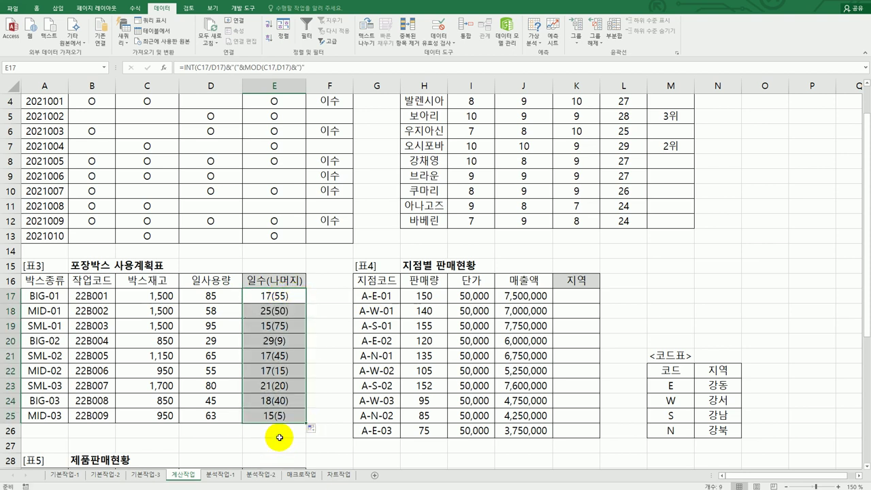
scroll(283, 381, "up", 1)
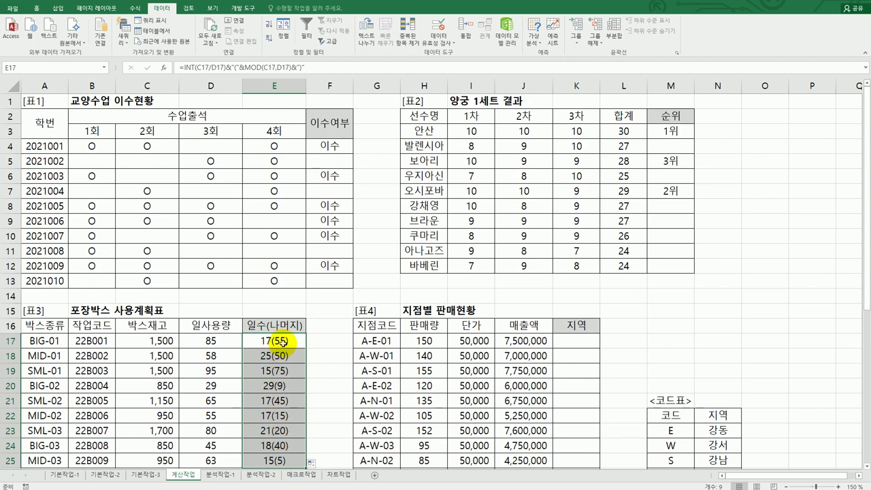
left_click(292, 341)
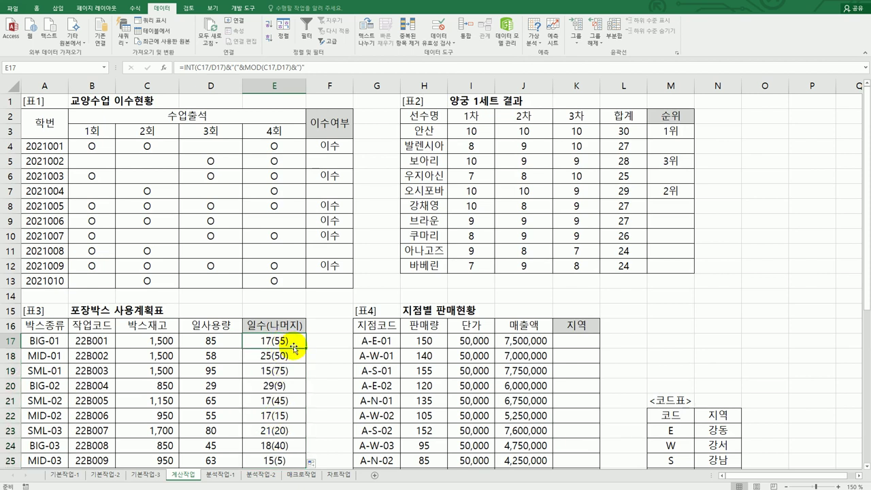
- Check the exam document's 표4 task and enter =MID(G17,3,1) in K17 to extract the third character of 지점코드
left_click(582, 341)
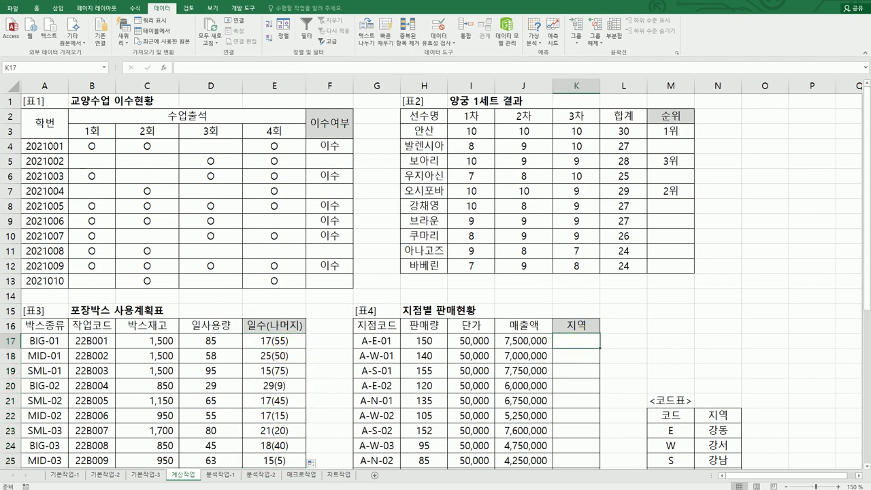
key("alt+Tab")
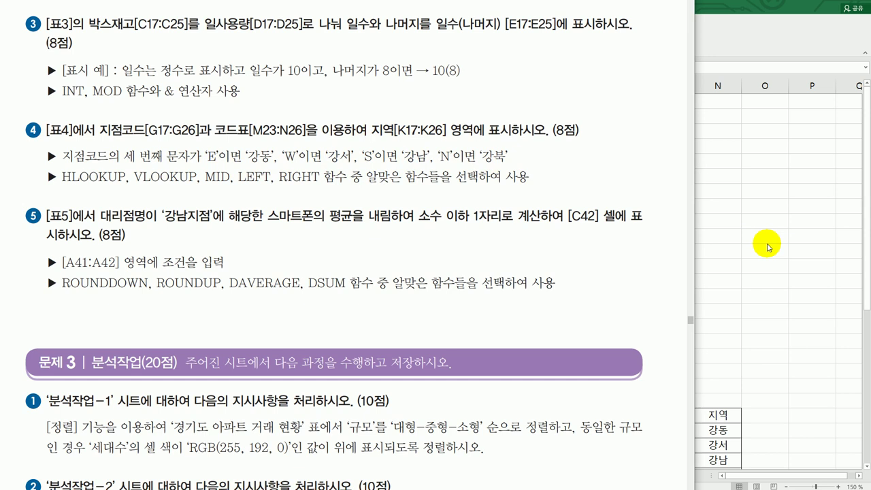
left_click(768, 247)
left_click(566, 342)
scroll(571, 336, "down", 2)
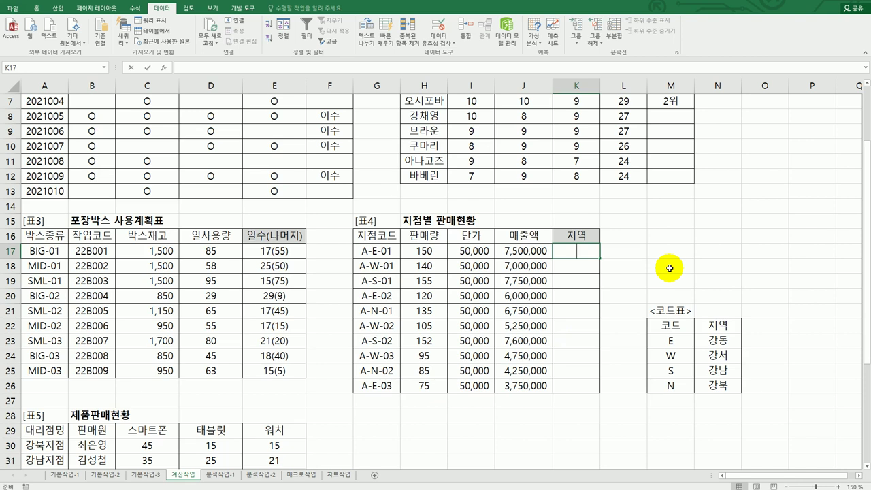
type("=MID(")
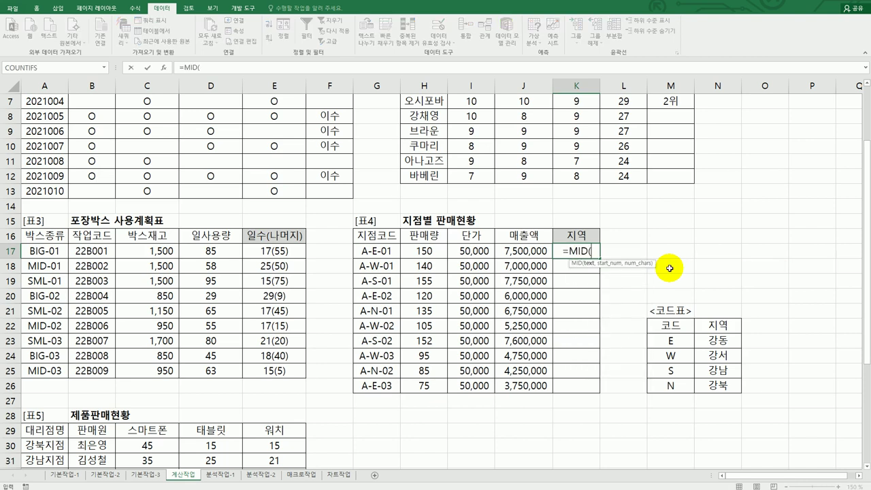
left_click(367, 251)
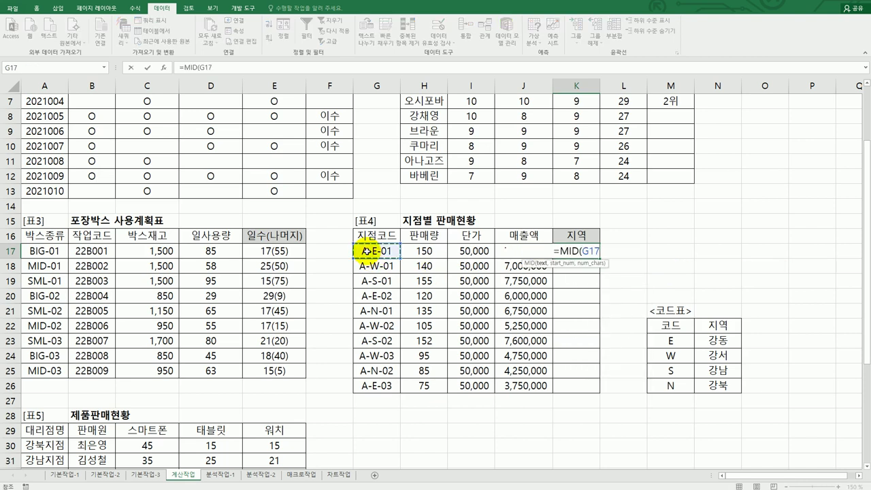
type(",3")
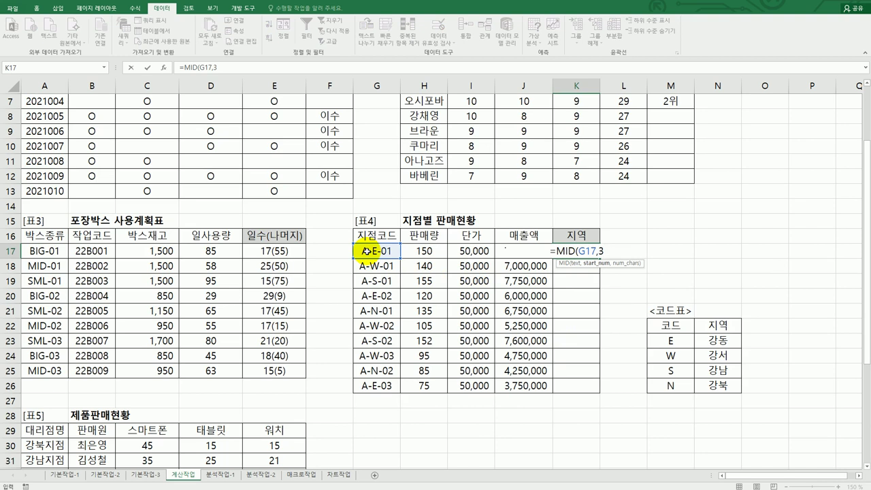
type(",1")
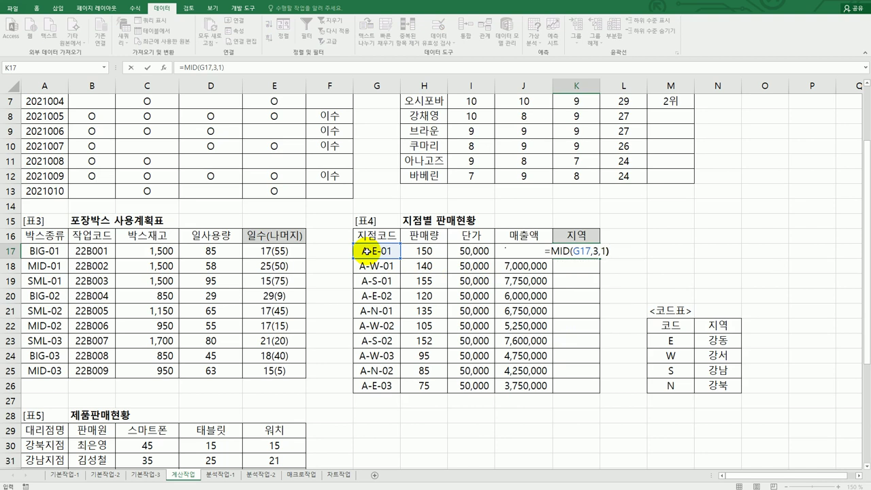
type(")")
key("Return")
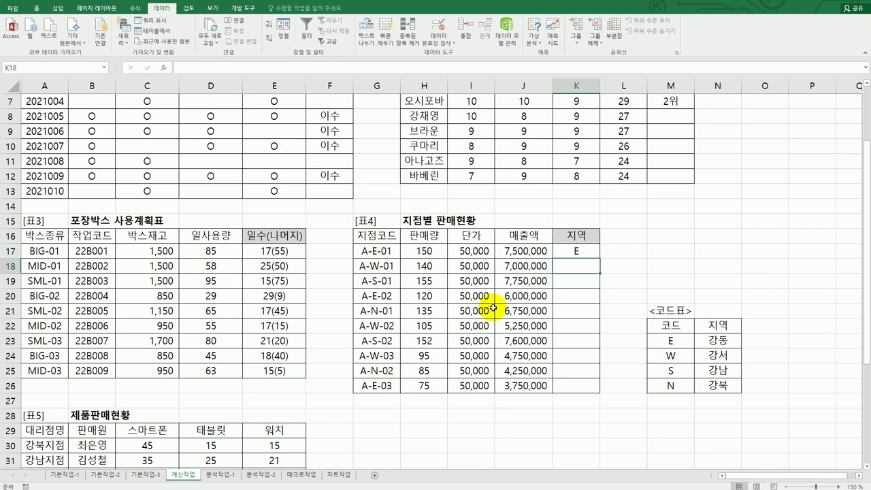
- Fill the K17 formula down to K26 and select the code table range M23:N26
left_click(590, 255)
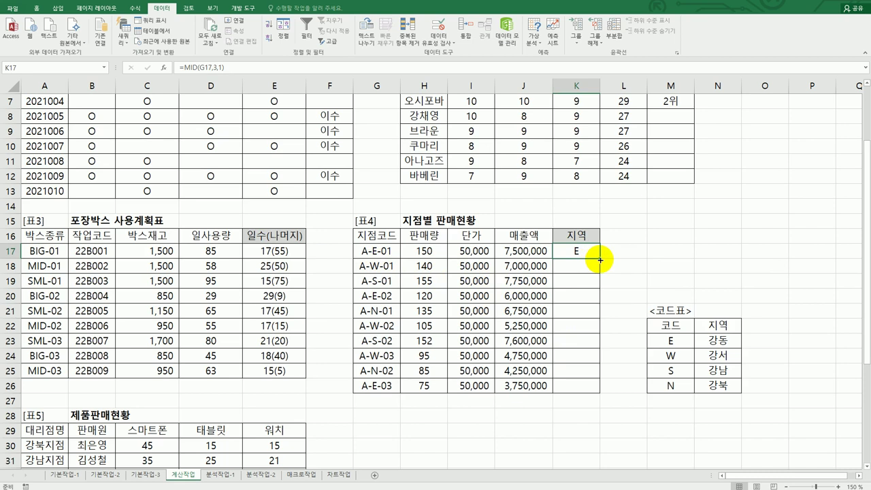
left_click_drag(600, 260, 589, 390)
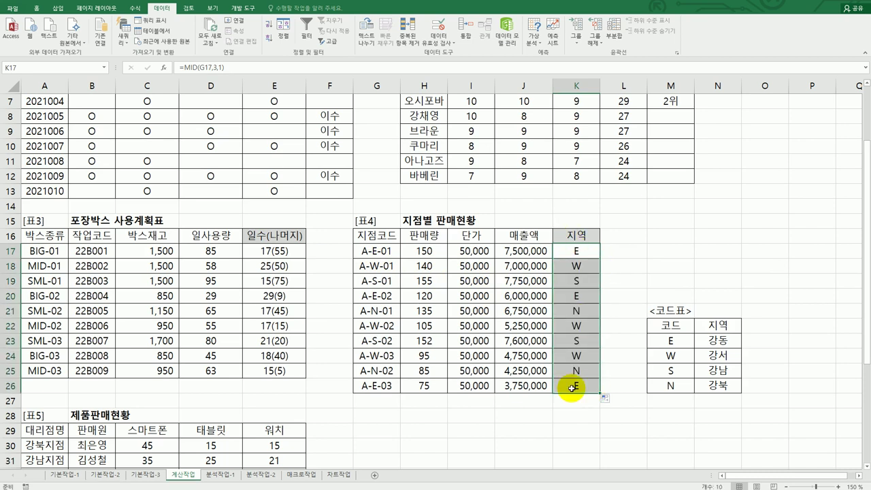
left_click_drag(671, 341, 716, 385)
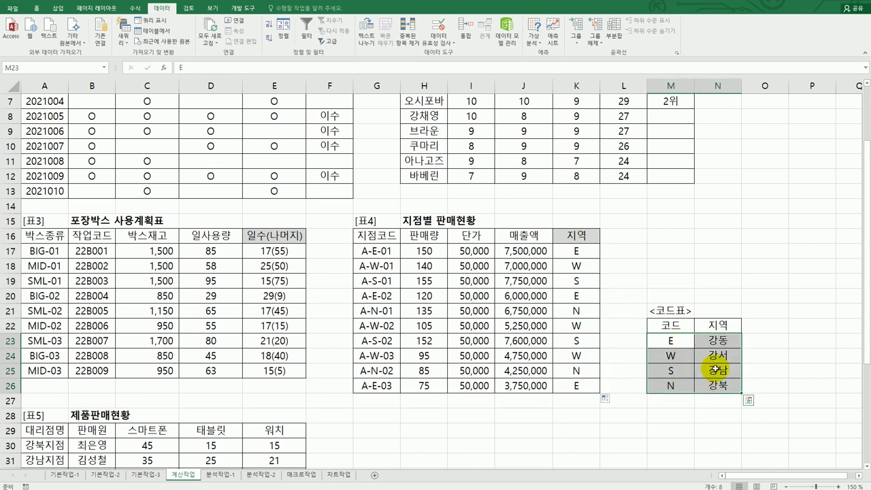
- Change the K17 formula to =VLOOKUP(MID(G17,3,1),$M$23:$N$26,2,FALSE) to look up the 지역 in the code table
double_click(589, 252)
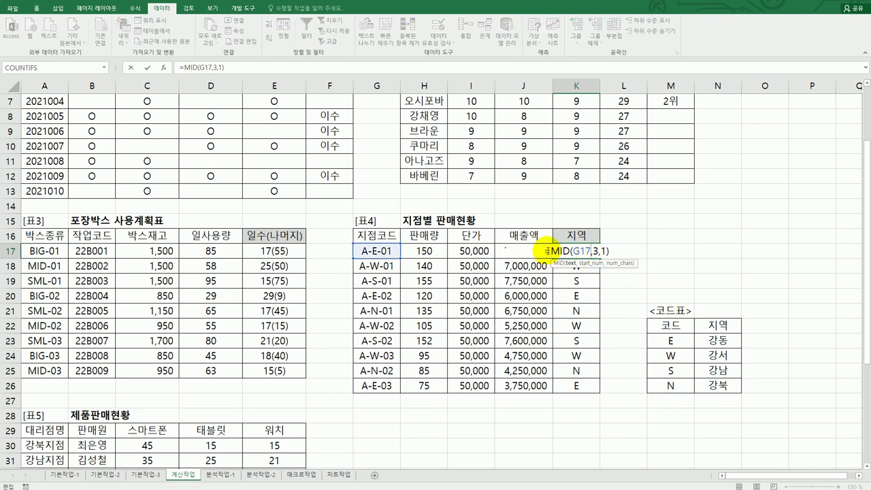
left_click(550, 250)
type("VLOOKUP(MID(G17")
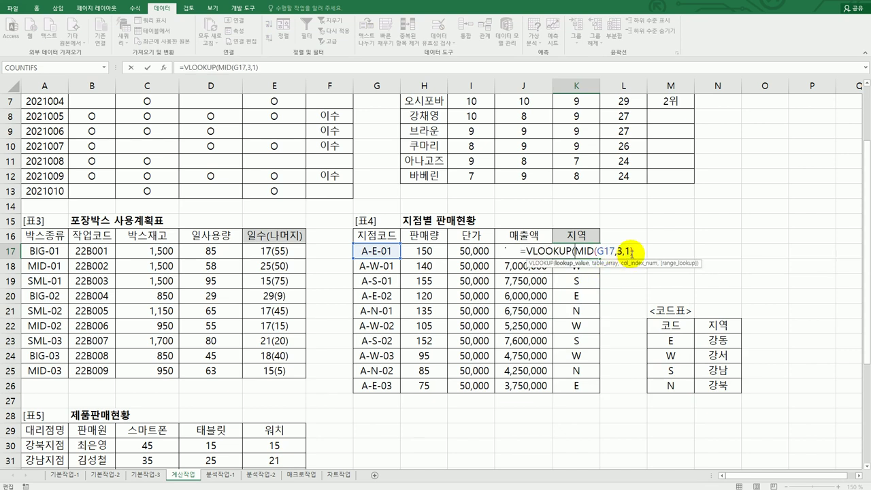
type(",")
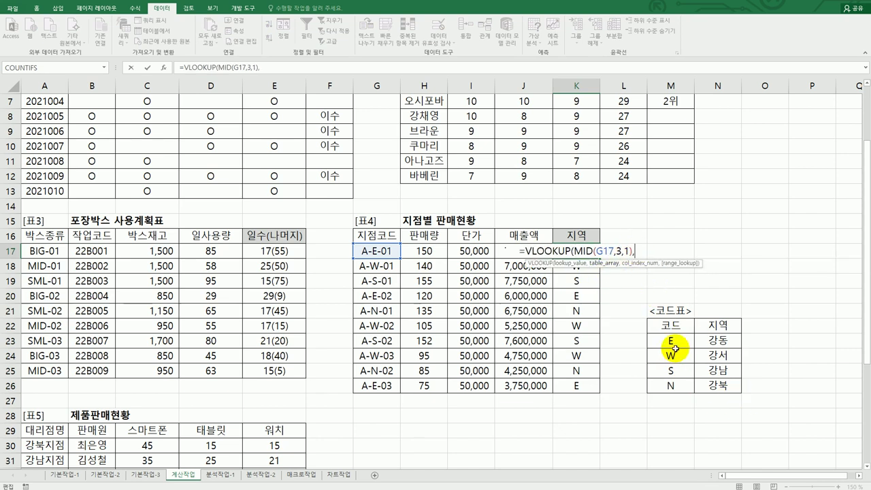
left_click_drag(676, 340, 711, 386)
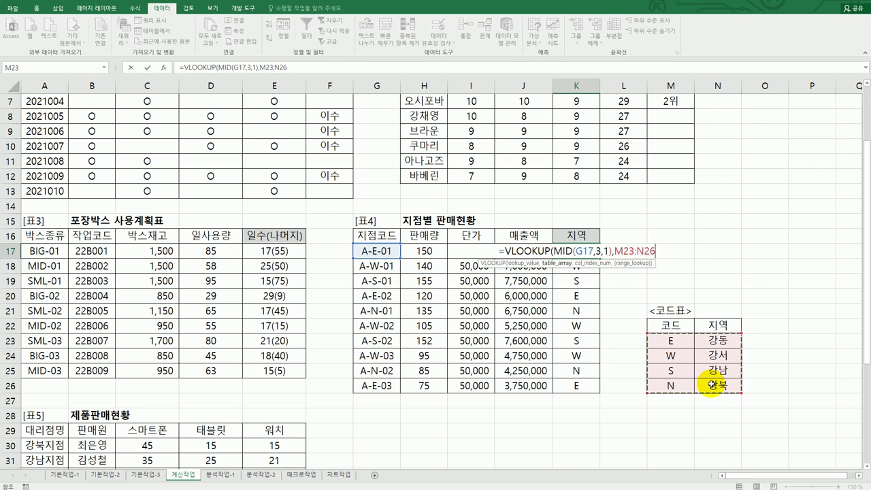
key("F4")
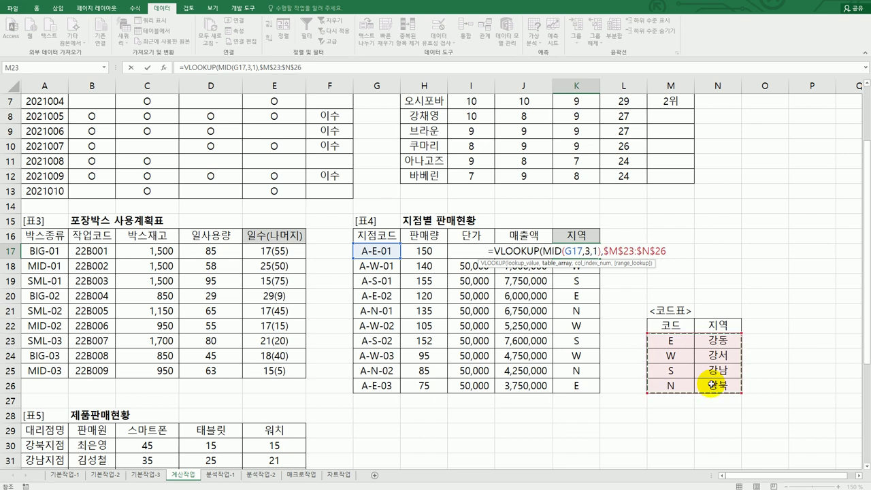
type(",")
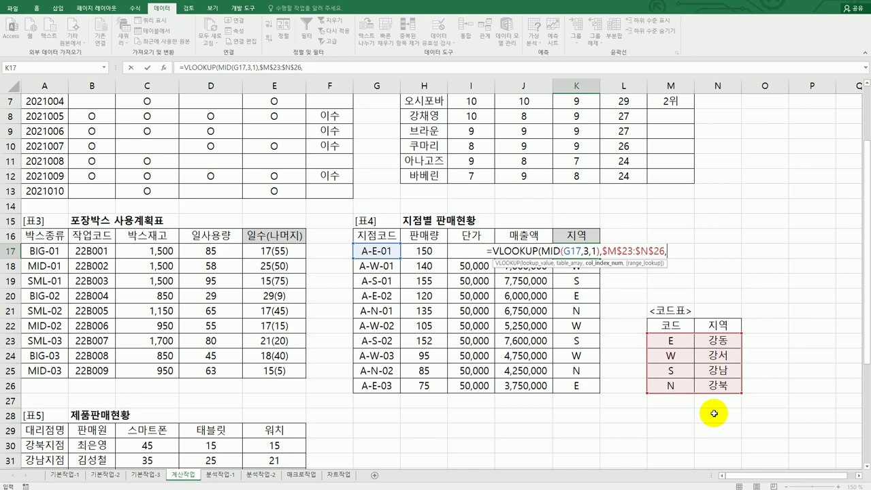
type("2")
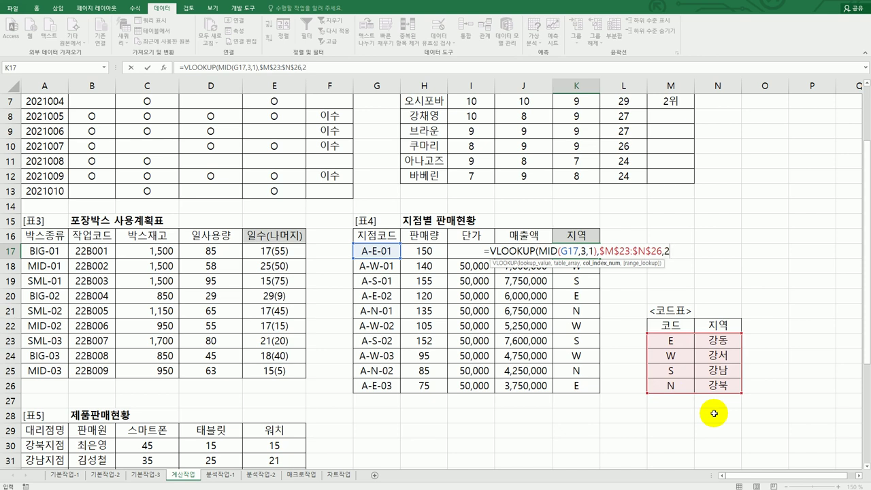
type(",")
double_click(709, 282)
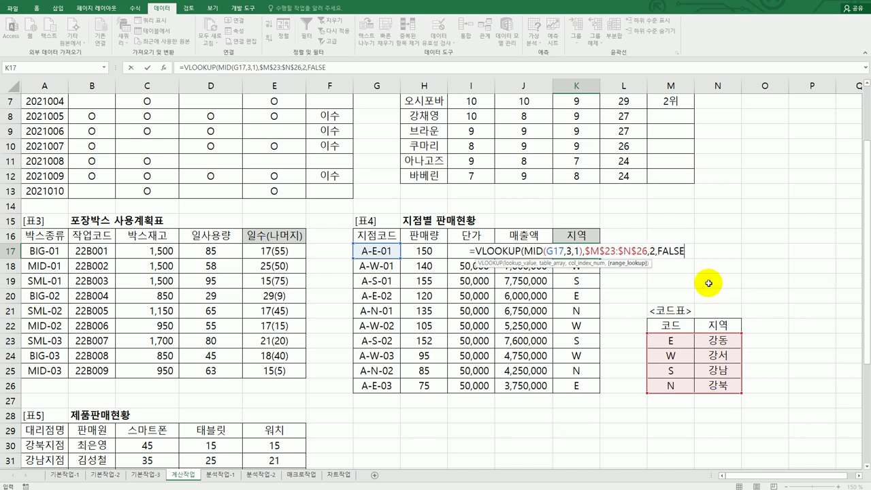
type(")")
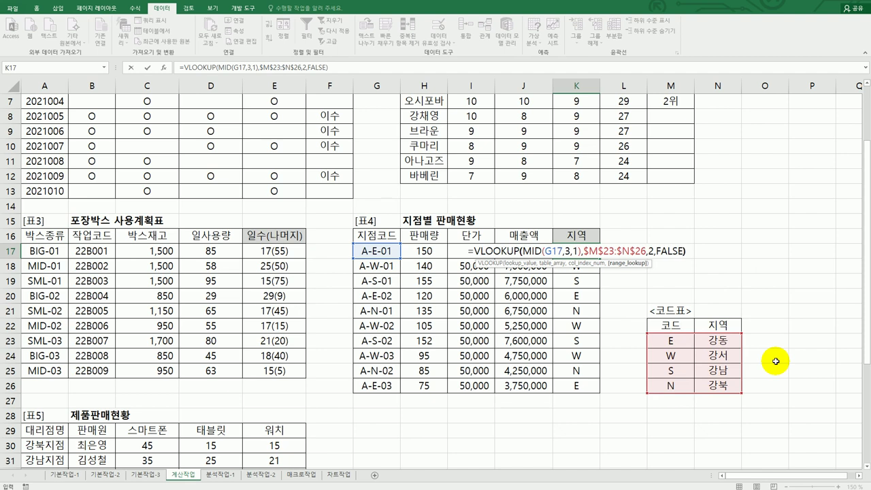
key("Return")
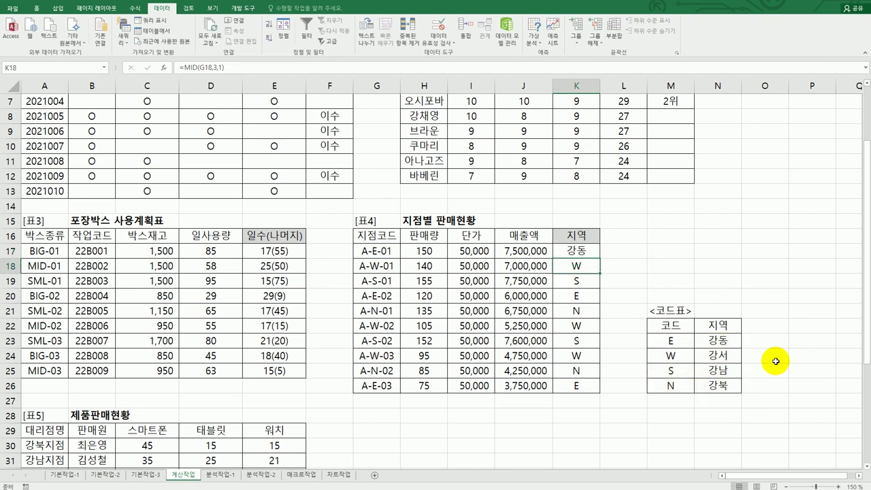
- Fill the K17 VLOOKUP formula down to K26 to complete the 지역 column of 표4
left_click(593, 248)
left_click_drag(599, 259, 602, 394)
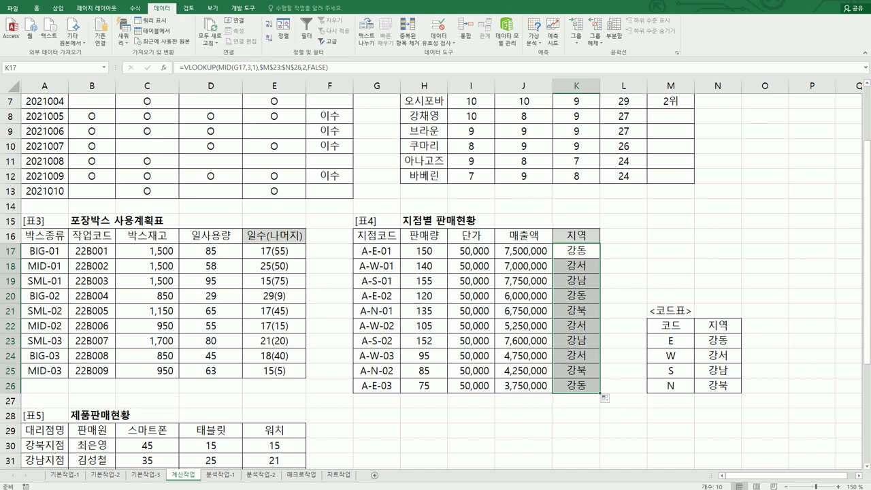
- Check the exam document's 표5 task and copy the 대리점명 header and 강남지점 into A41:A42 as the condition
key("alt+Tab")
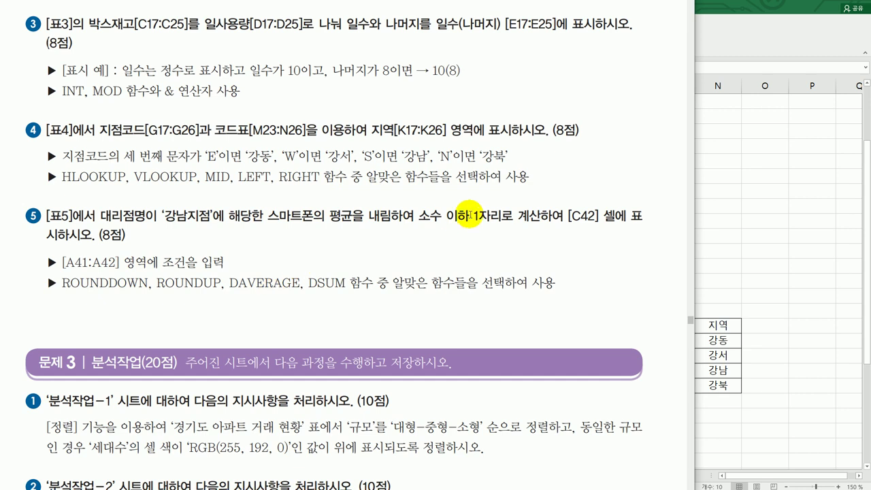
left_click(719, 256)
scroll(469, 334, "down", 5)
scroll(421, 344, "down", 2)
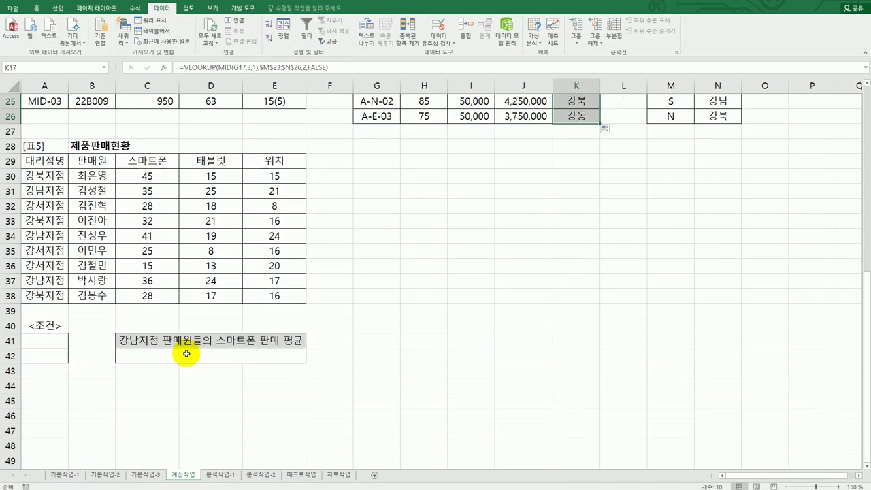
left_click(59, 344)
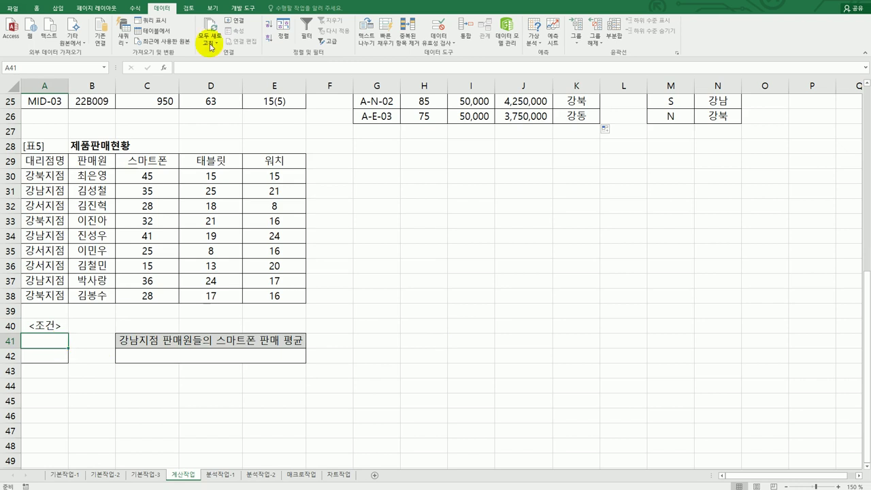
key("alt+Tab")
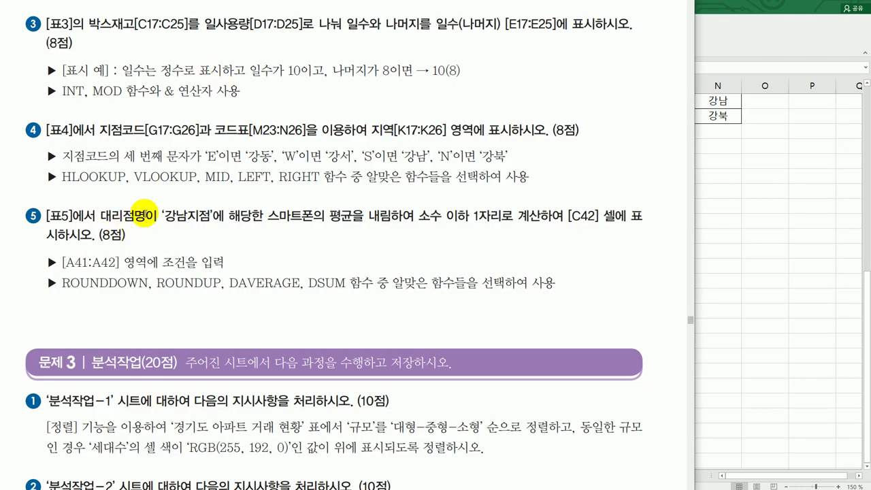
key("alt+Tab")
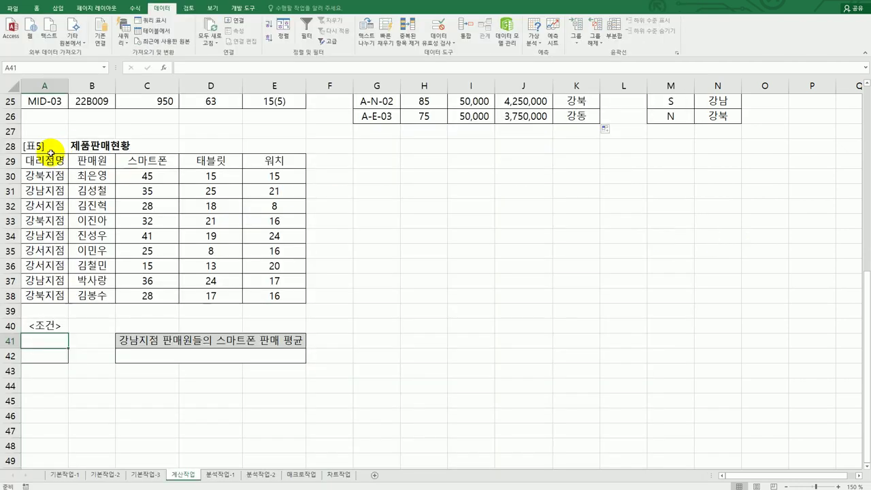
left_click(56, 160)
left_click(56, 193, "ctrl")
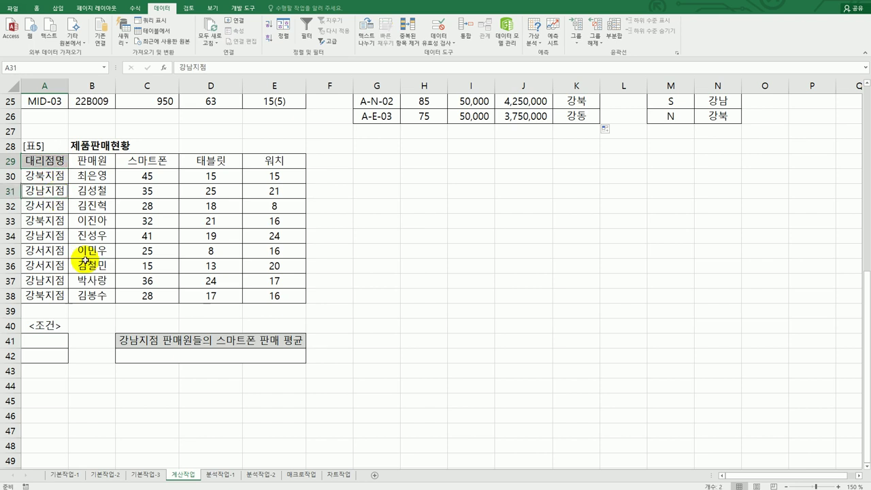
key("ctrl+c")
left_click(33, 341)
key("ctrl+v")
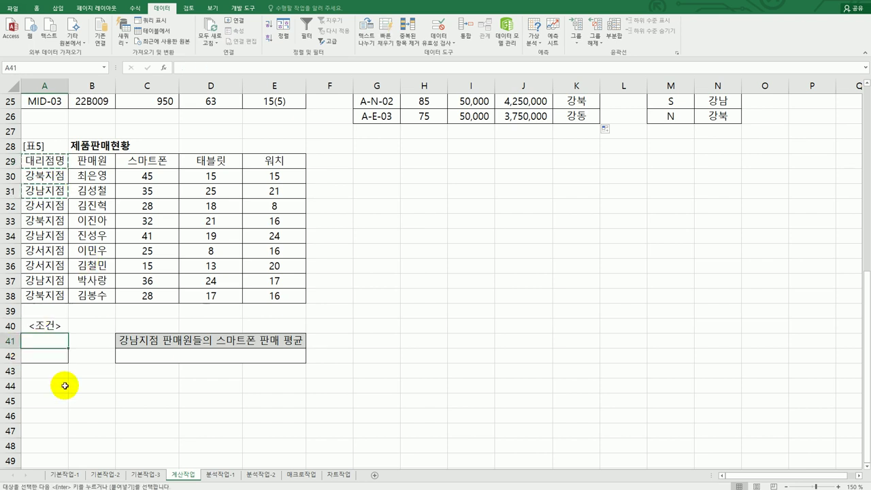
- Enter =DAVERAGE(A29:E38,C29,A41:A42) in C42 to average the 스마트폰 sales of 강남지점
left_click(175, 356)
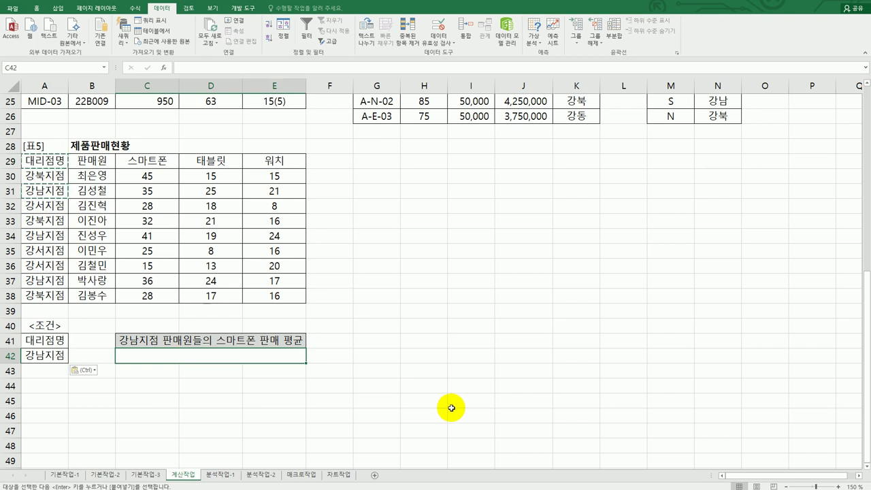
key("Escape")
type("=")
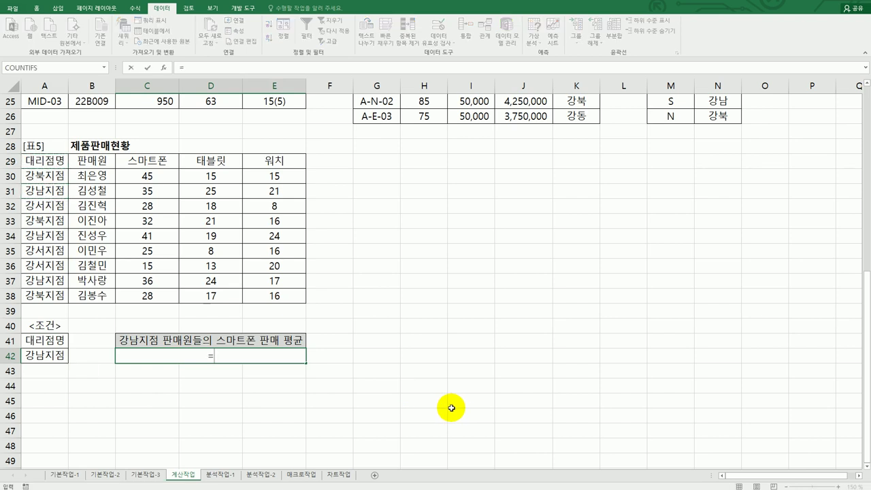
type("da")
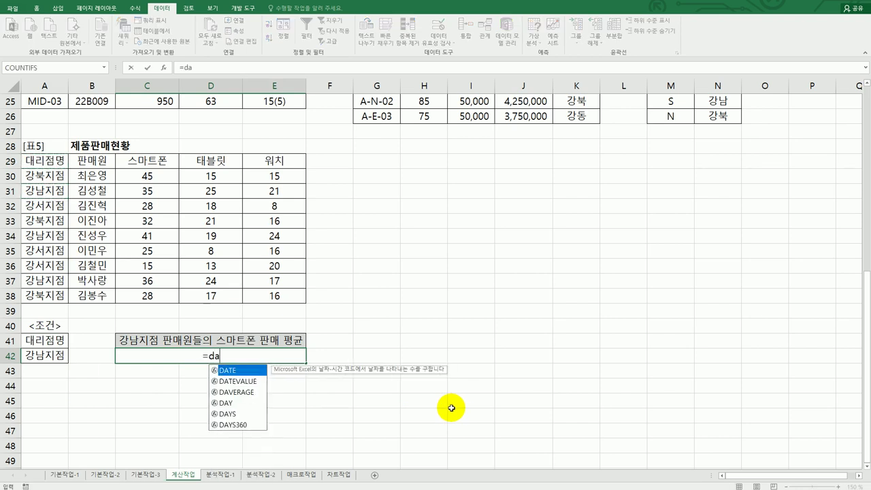
key("Down")
key("Down")
key("Tab")
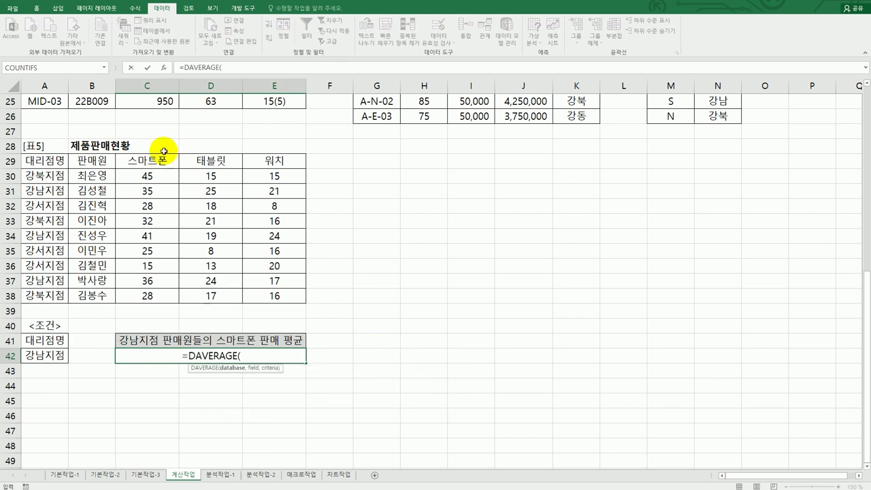
left_click_drag(53, 161, 261, 297)
type(",")
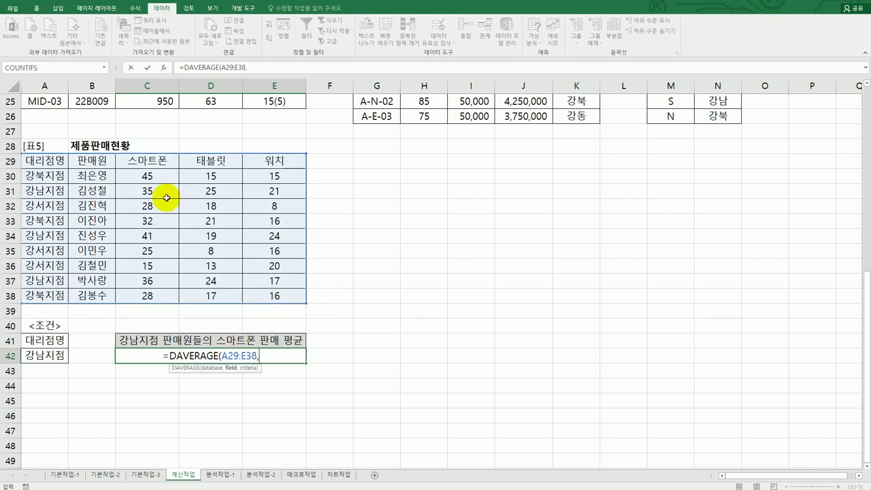
left_click(159, 163)
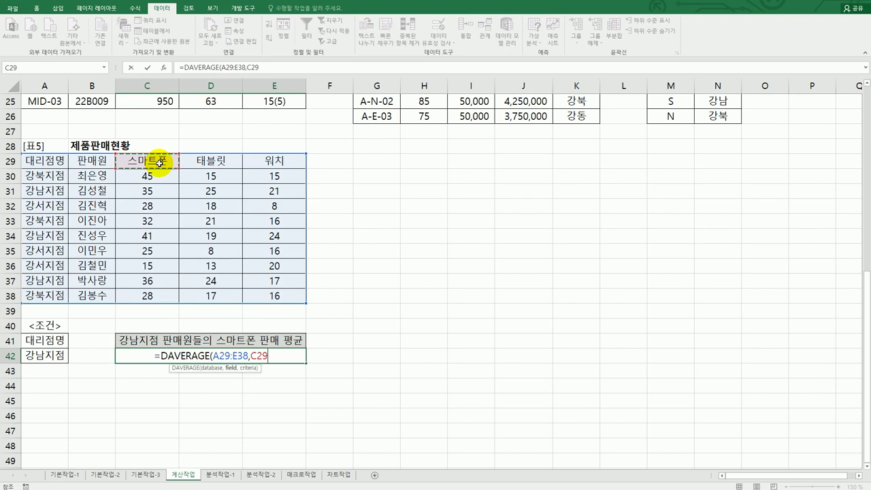
type(",")
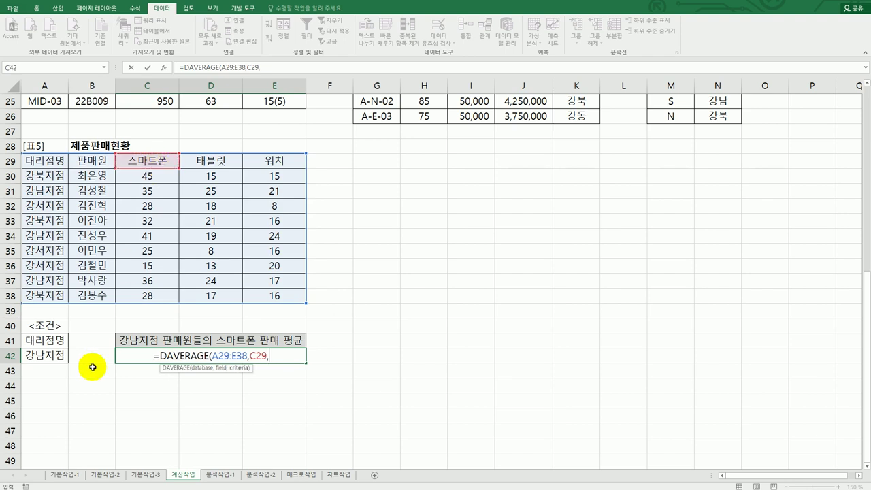
left_click_drag(45, 336, 45, 353)
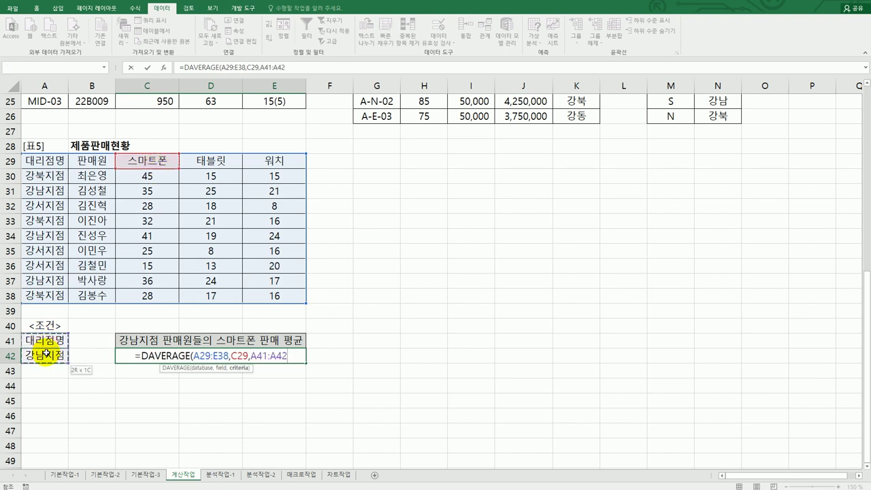
type(")")
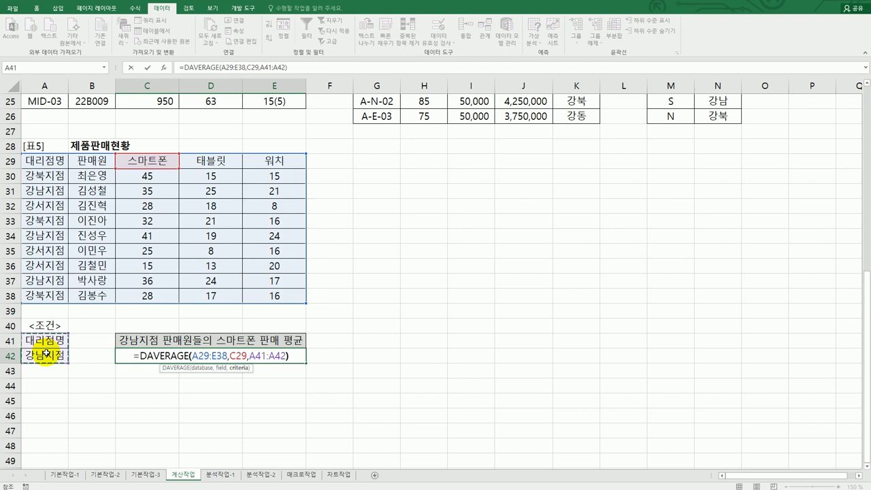
key("Return")
key("Up")
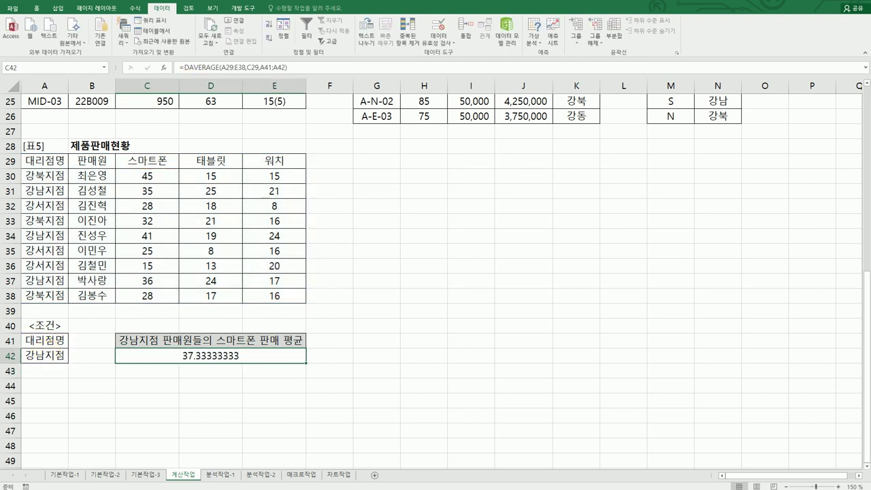
- Check the 표5 rounding instruction and change C42 to =ROUNDDOWN(DAVERAGE(A29:E38,C29,A41:A42),1)
key("alt+Tab")
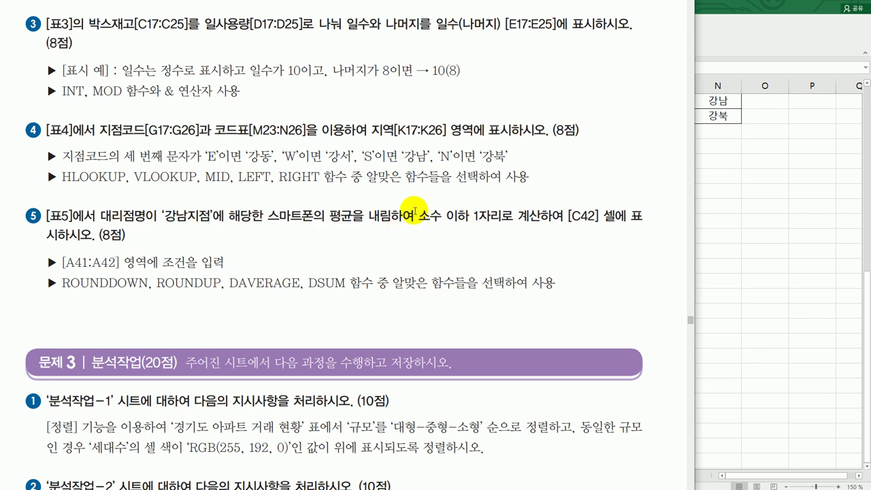
key("alt+Tab")
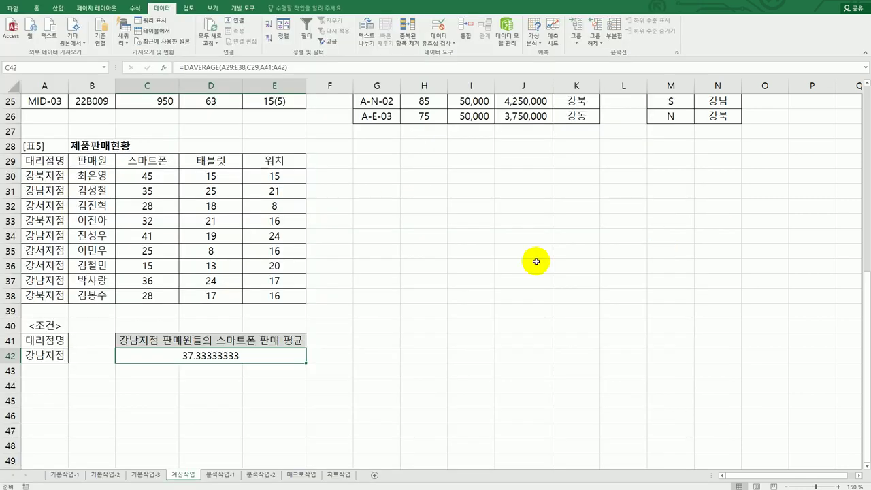
double_click(177, 354)
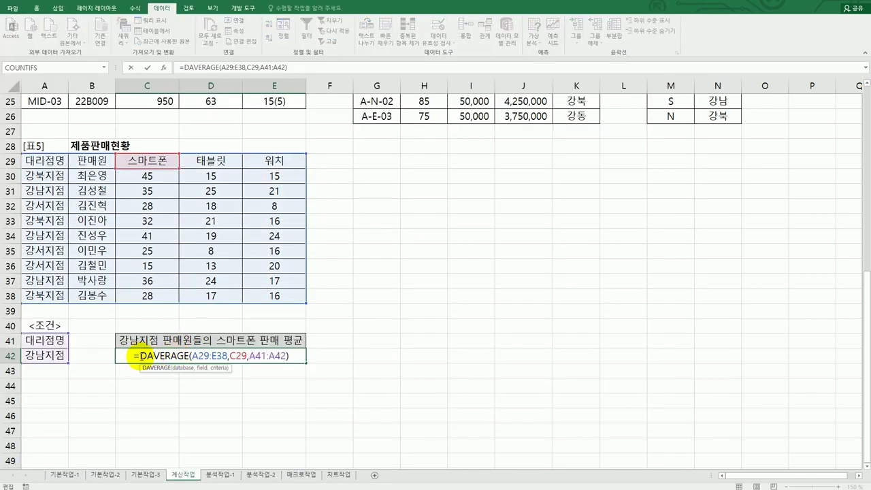
type("roun")
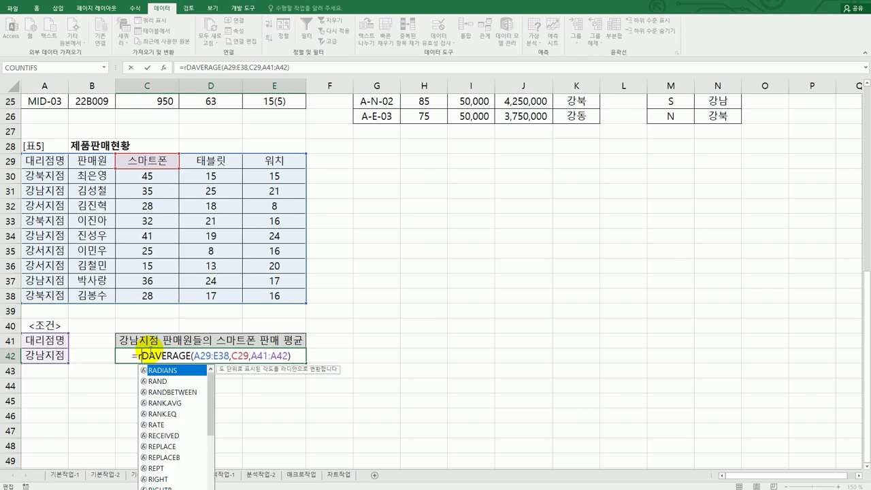
key("Down")
key("Tab")
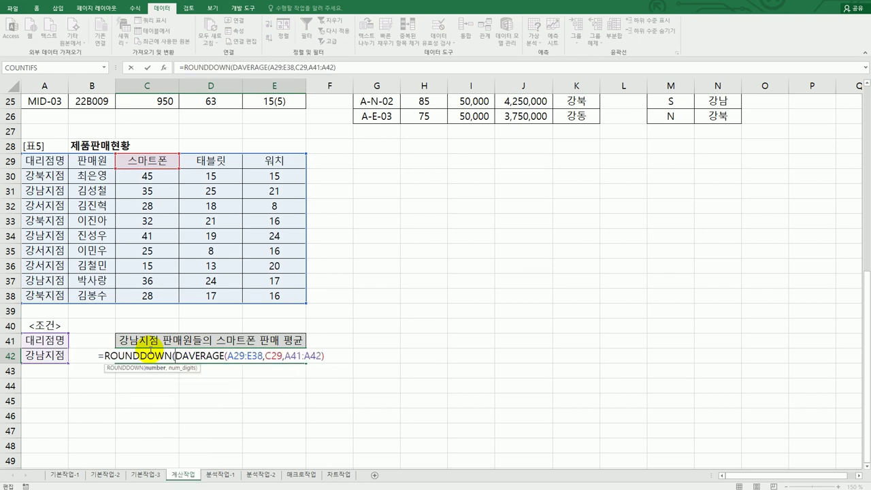
type(",")
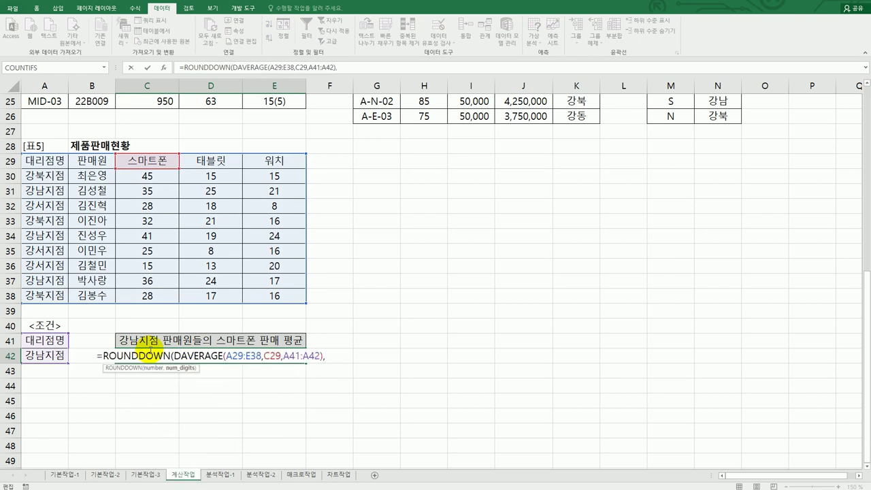
type("1)")
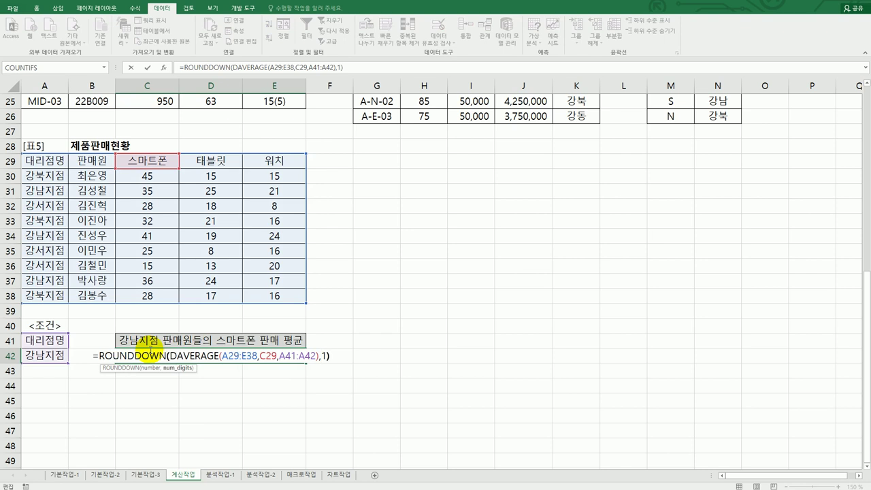
left_click(149, 349)
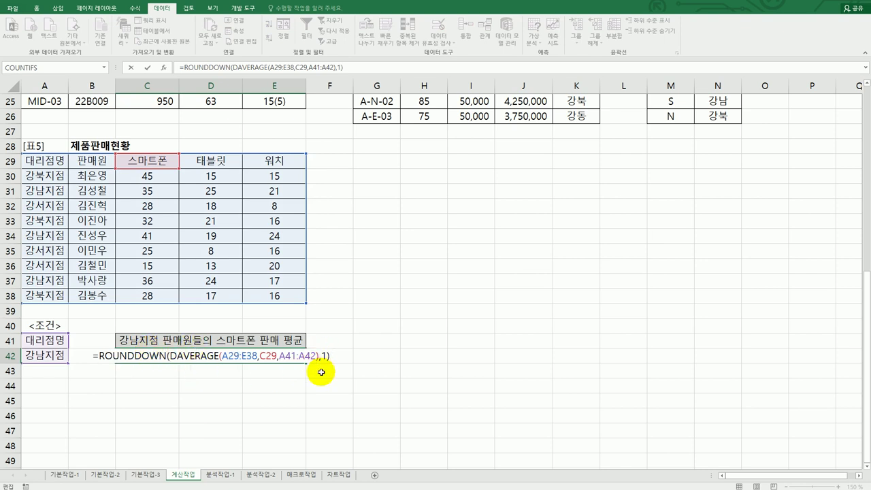
key("Return")
key("Up")
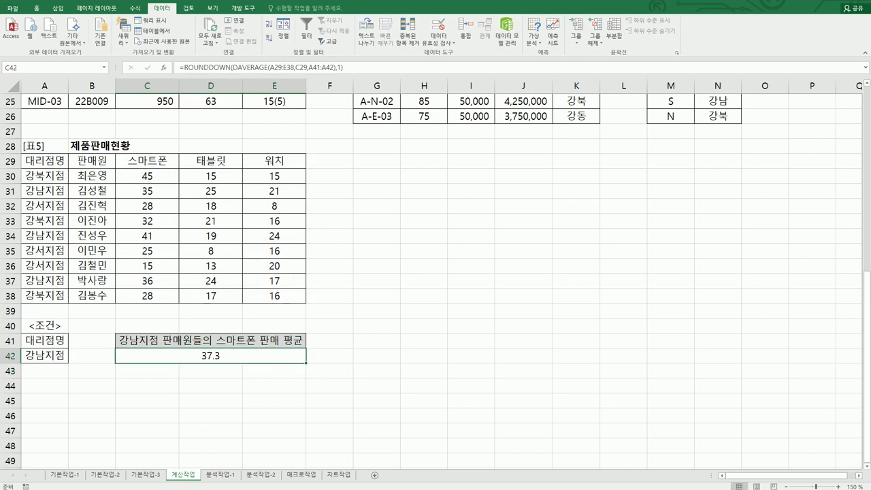
- Read the exam document's 분석작업-1 sorting task and open the 분석작업-1 sheet
key("alt+Tab")
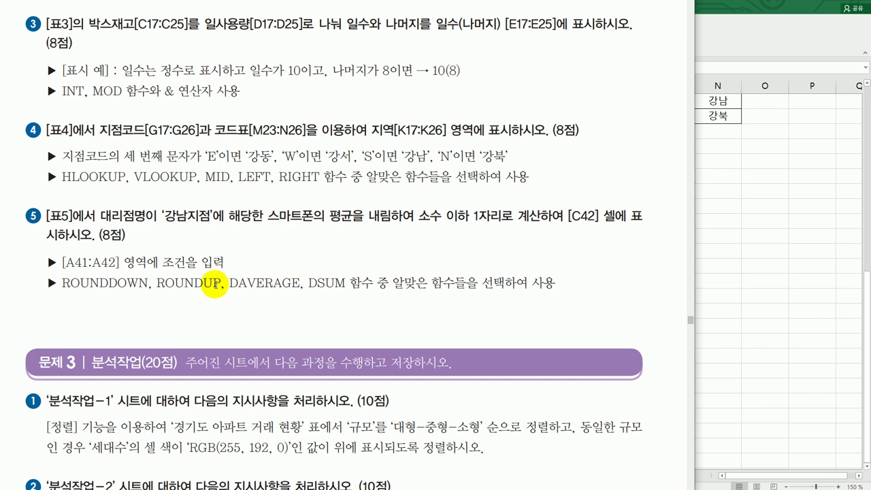
scroll(214, 285, "down", 3)
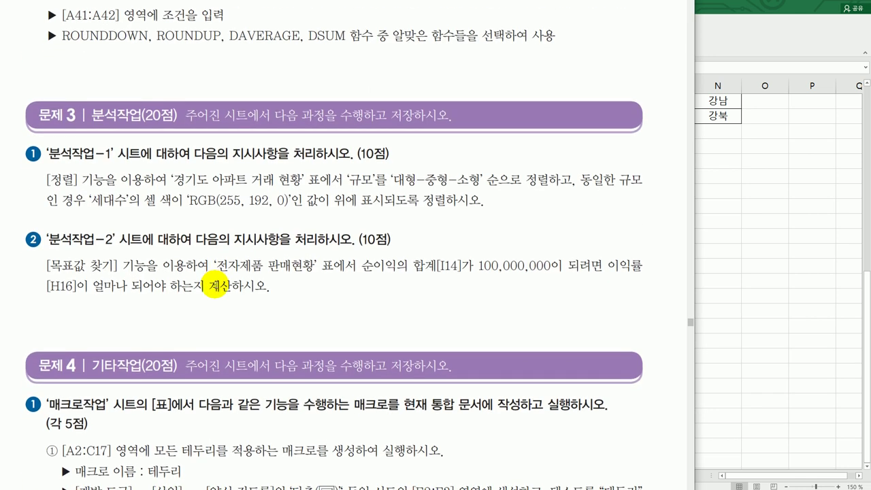
scroll(272, 136, "down", 1)
scroll(301, 342, "up", 1)
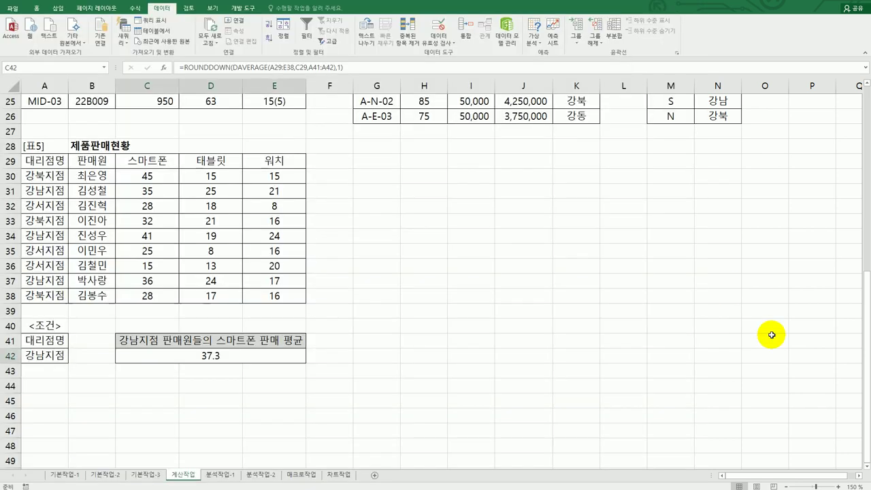
left_click(220, 475)
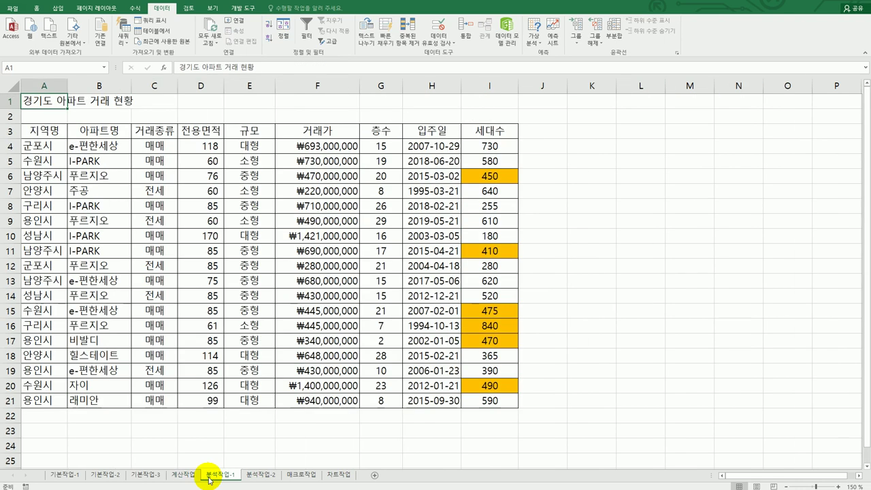
- Set up a sort of the 경기도 아파트 거래 현황 table by 규모 in the custom list order 대형, 중형, 소형
left_click(185, 146)
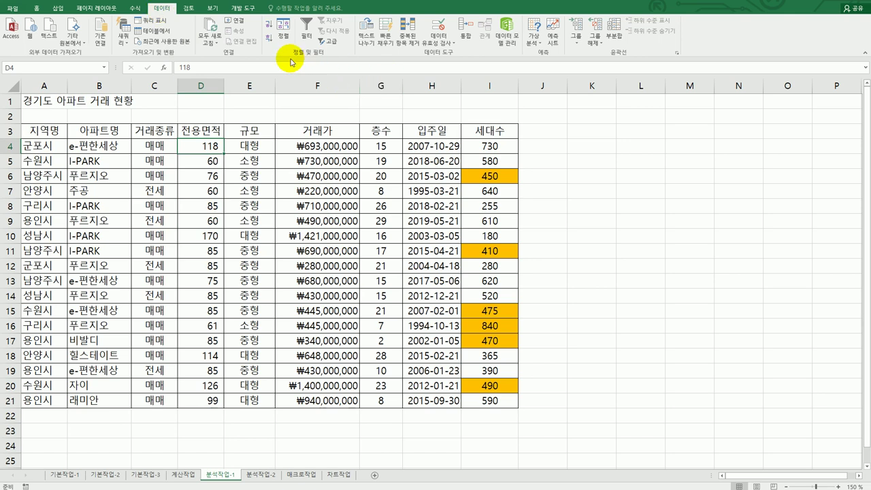
left_click(283, 30)
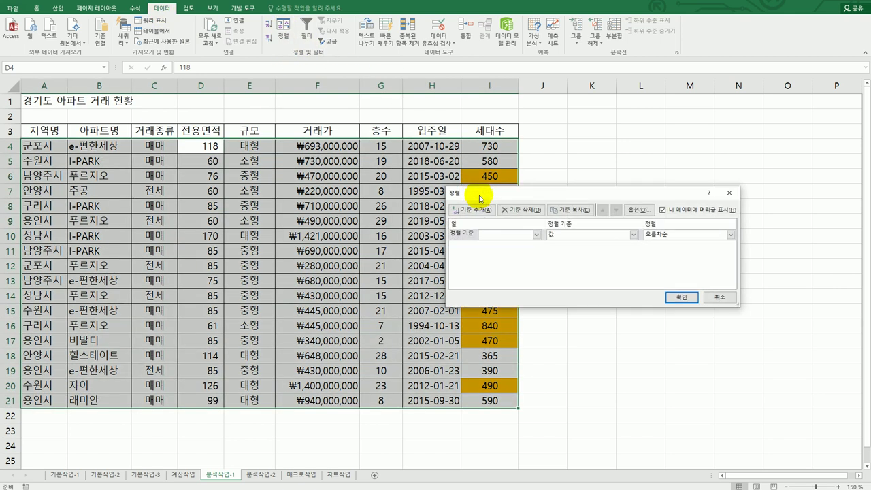
left_click(536, 234)
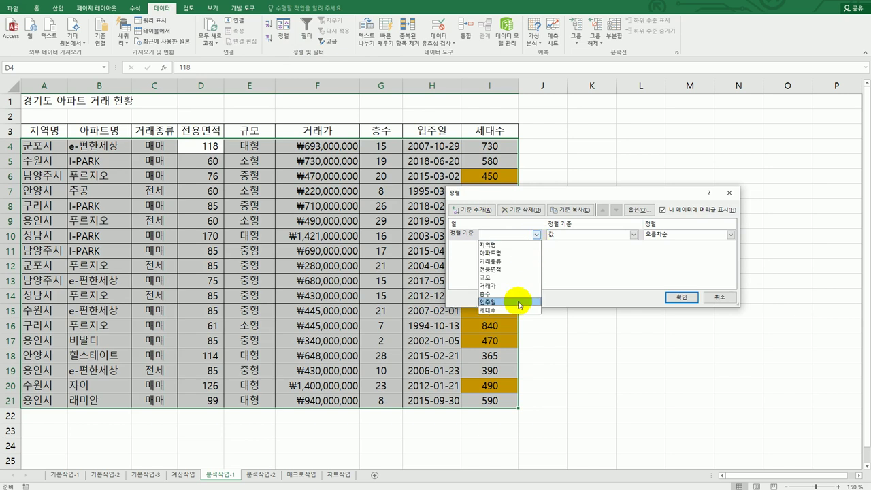
left_click(501, 277)
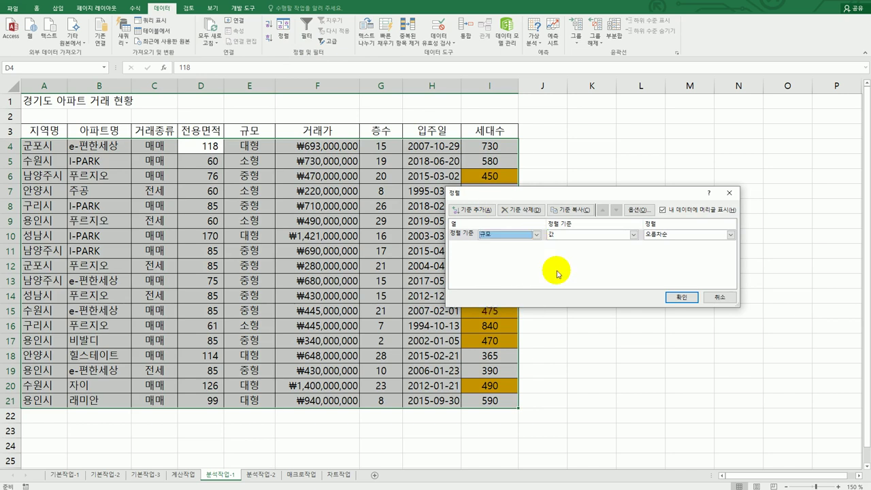
left_click(667, 236)
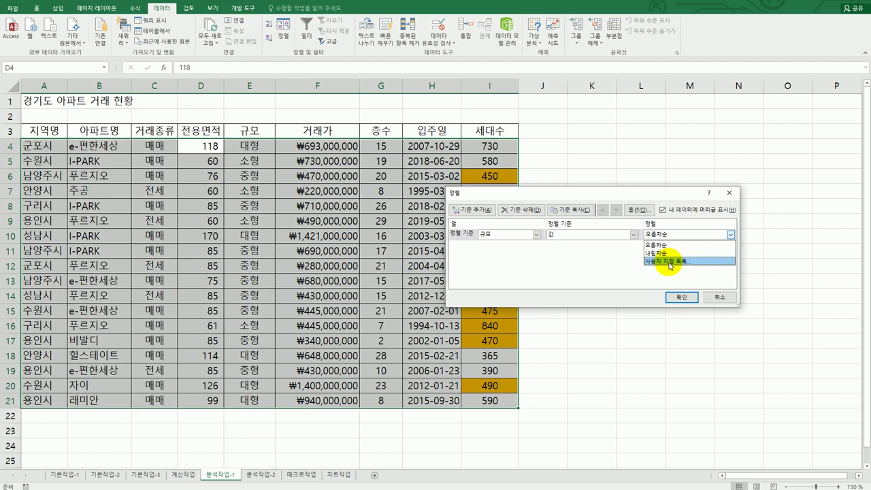
left_click(669, 262)
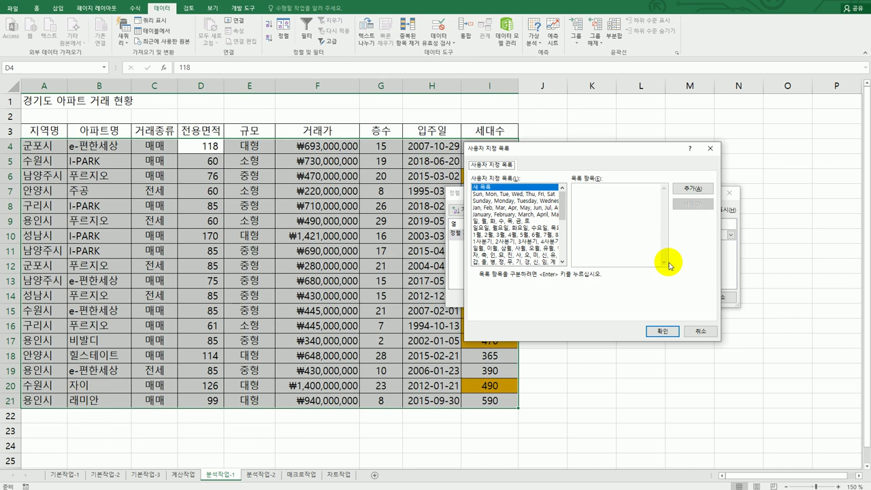
left_click(651, 245)
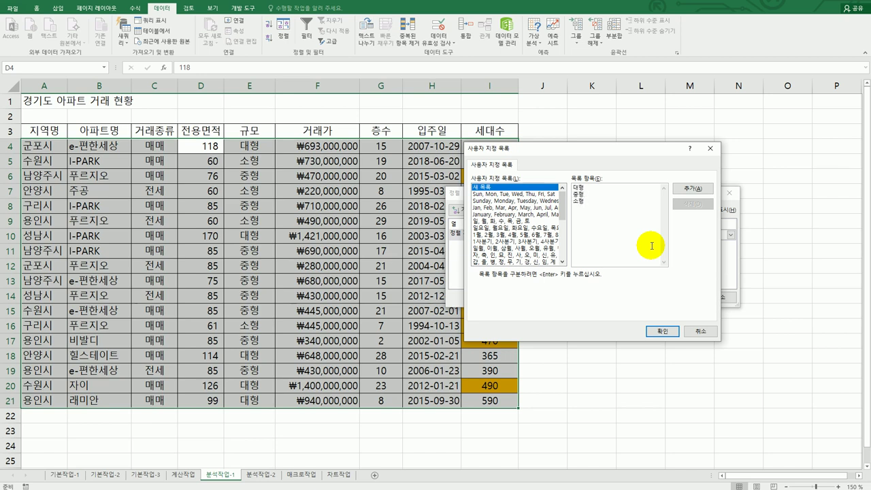
left_click(682, 190)
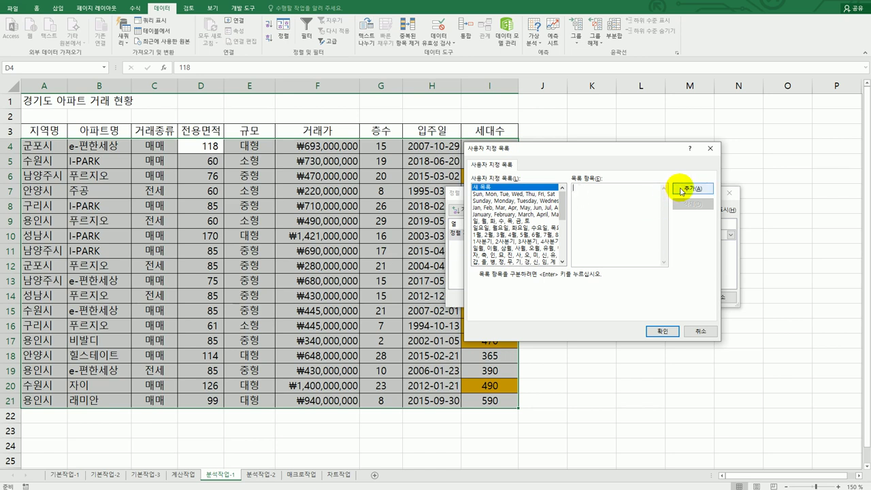
left_click_drag(563, 201, 561, 248)
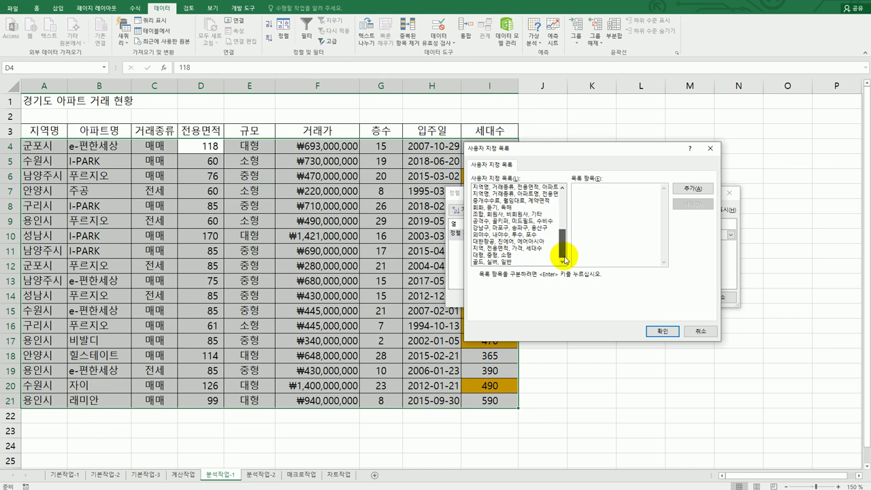
left_click(507, 255)
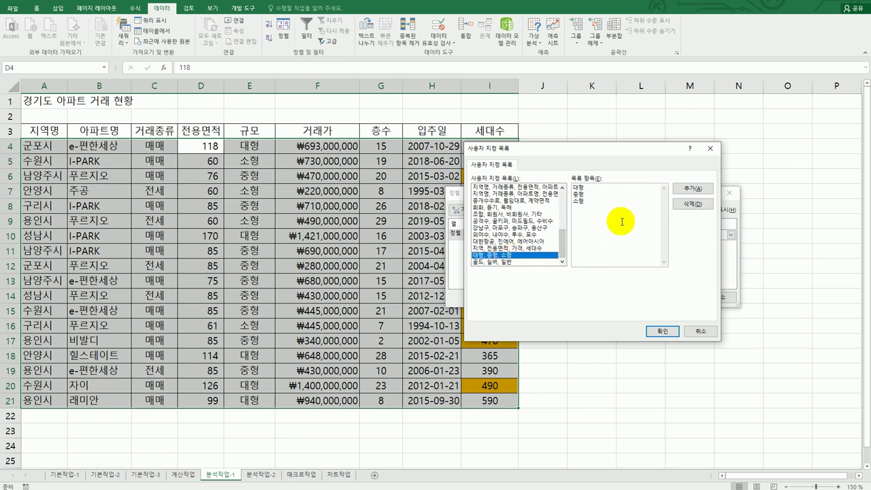
left_click(657, 330)
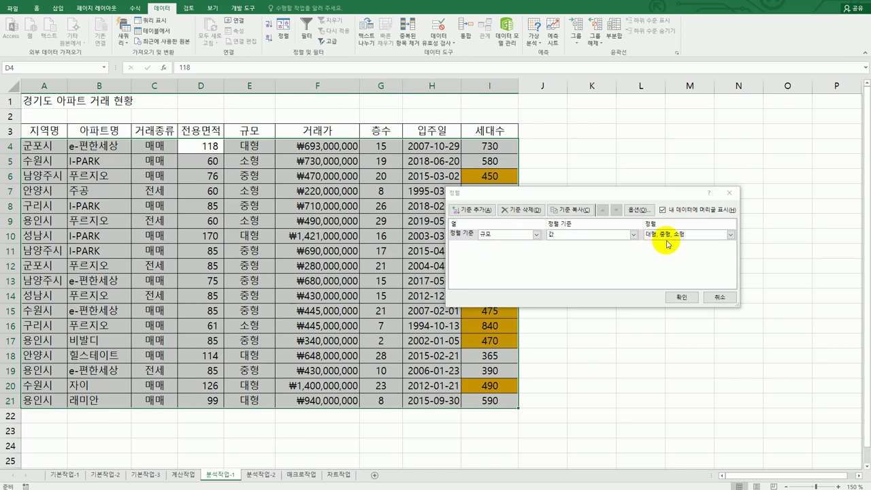
- Add a second sort level placing the orange 셀 색 of 세대수 on top (위에 표시) and apply the sort
left_click(472, 210)
left_click(536, 246)
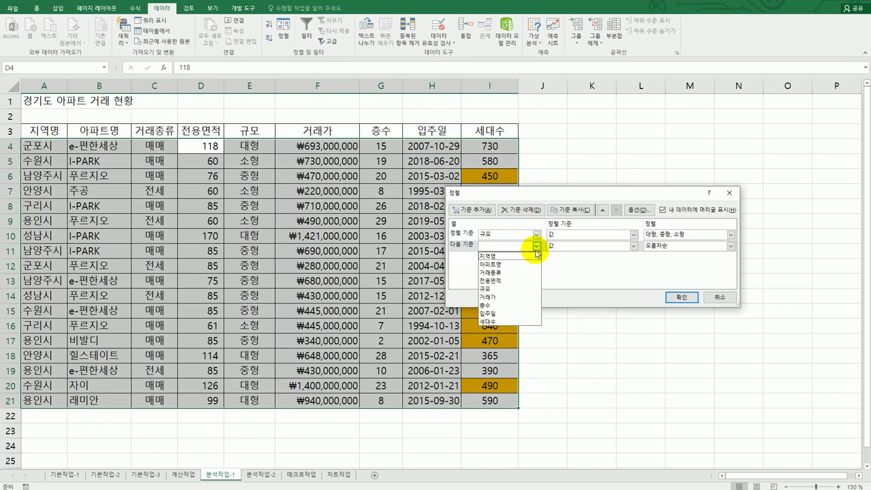
left_click(507, 320)
left_click(634, 246)
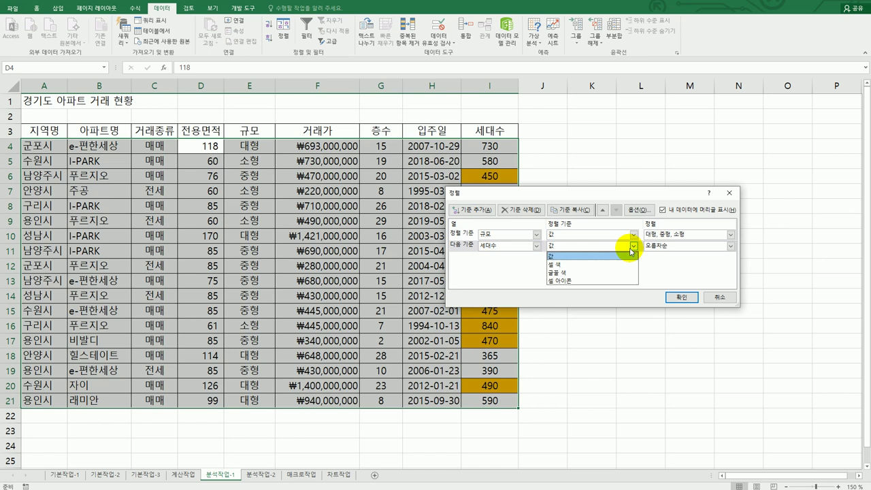
left_click(616, 271)
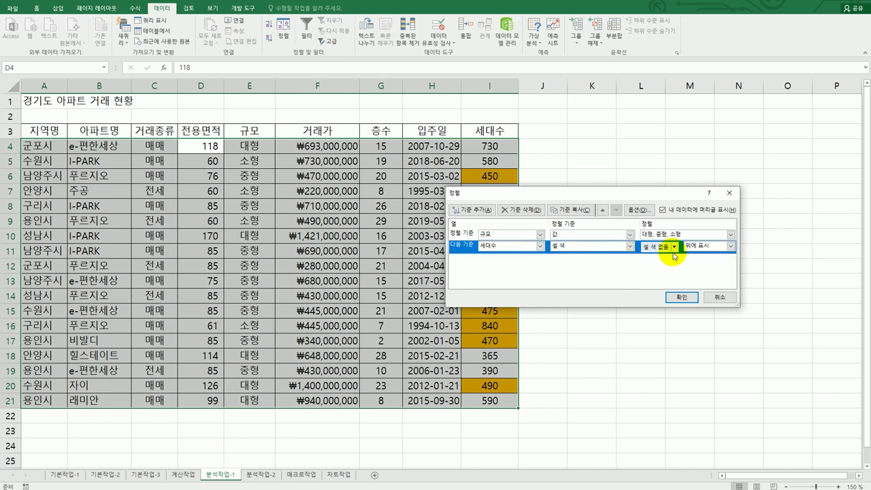
left_click(674, 246)
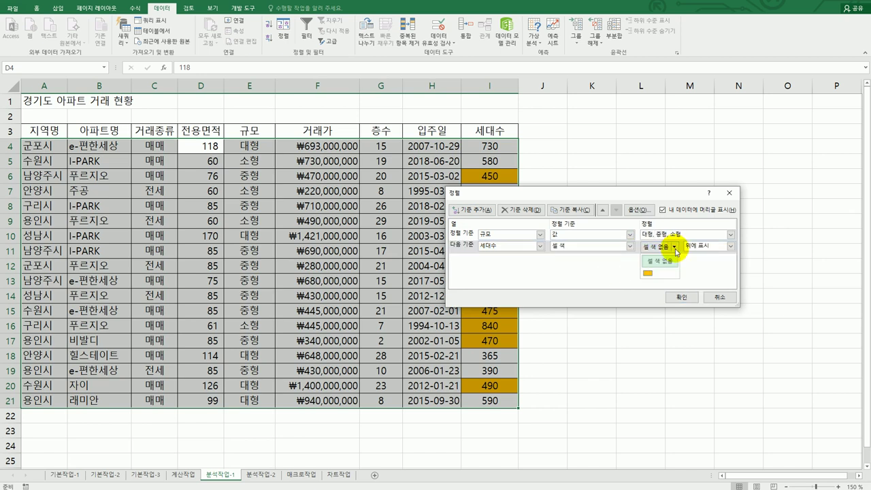
left_click(647, 273)
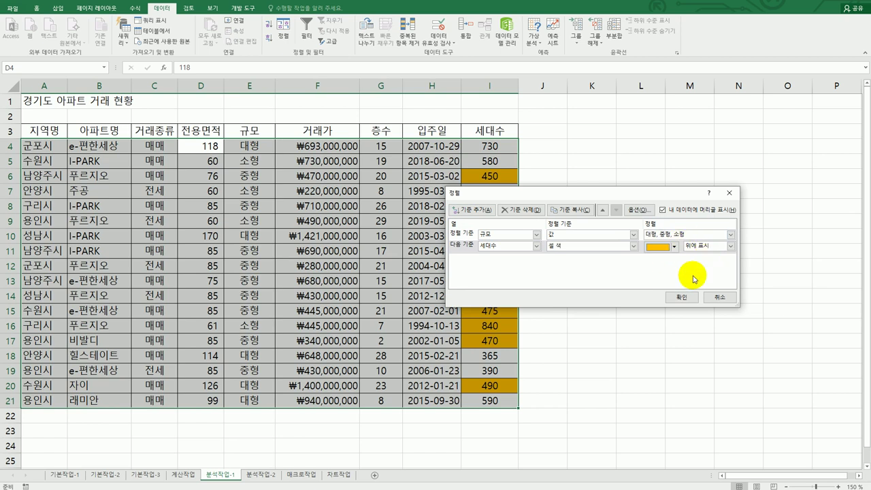
left_click(682, 297)
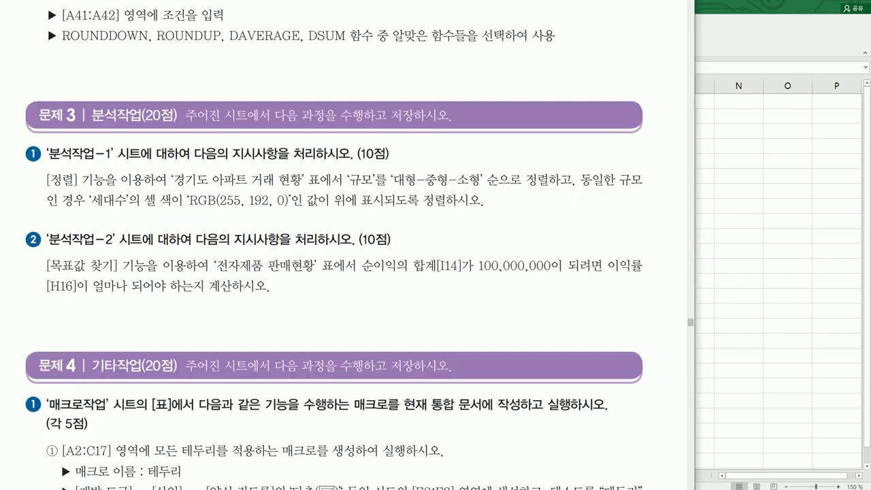
- Read the exam document's 분석작업-2 goal seek task and open the 분석작업-2 sheet
key("alt+Tab")
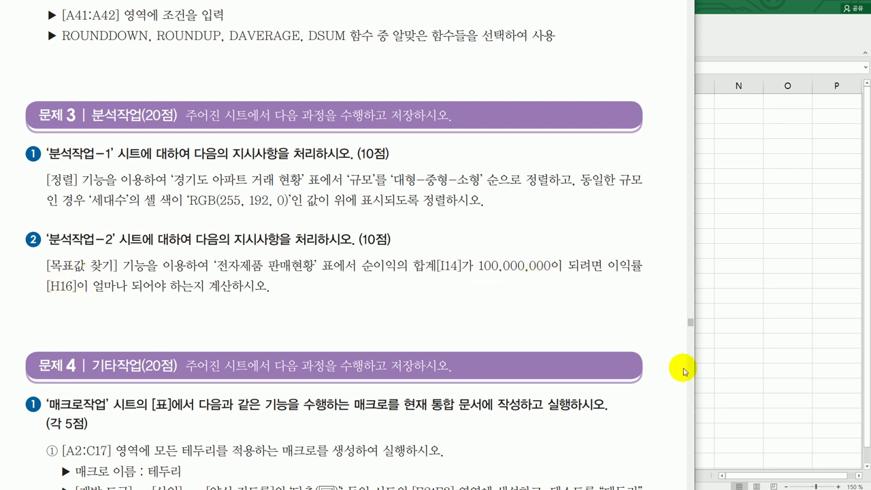
left_click(712, 352)
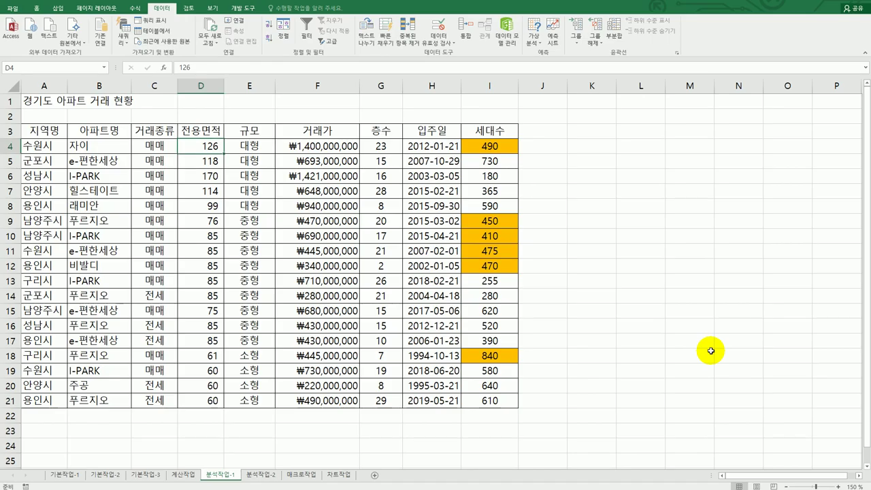
left_click(252, 471)
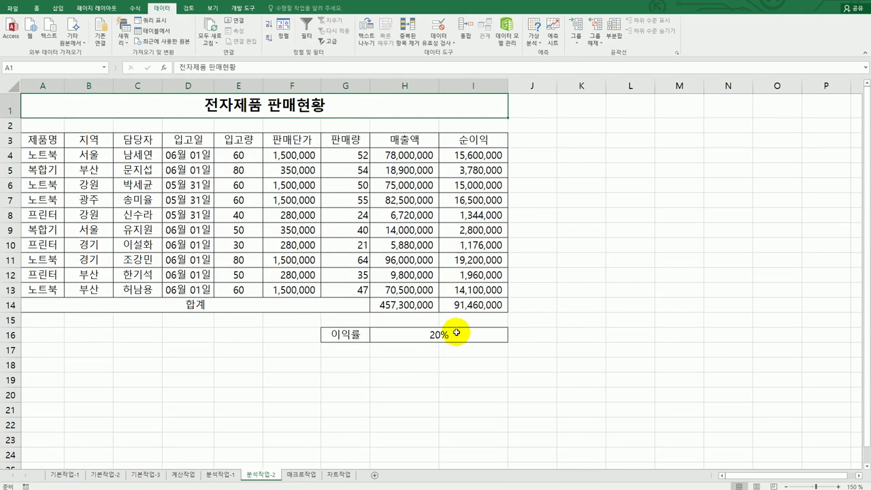
- Use Goal Seek to bring the 순이익 total in I14 to 100000000 by changing the 이익률 in H16, and keep the result
left_click(473, 305)
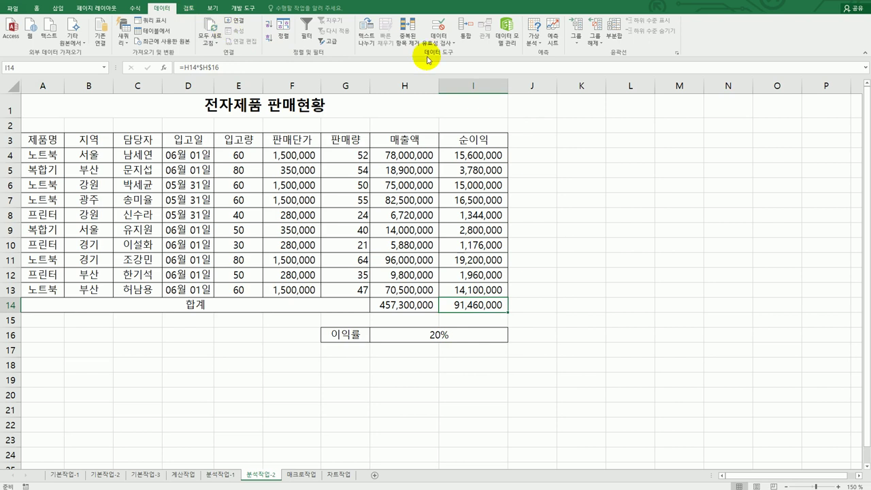
left_click(534, 40)
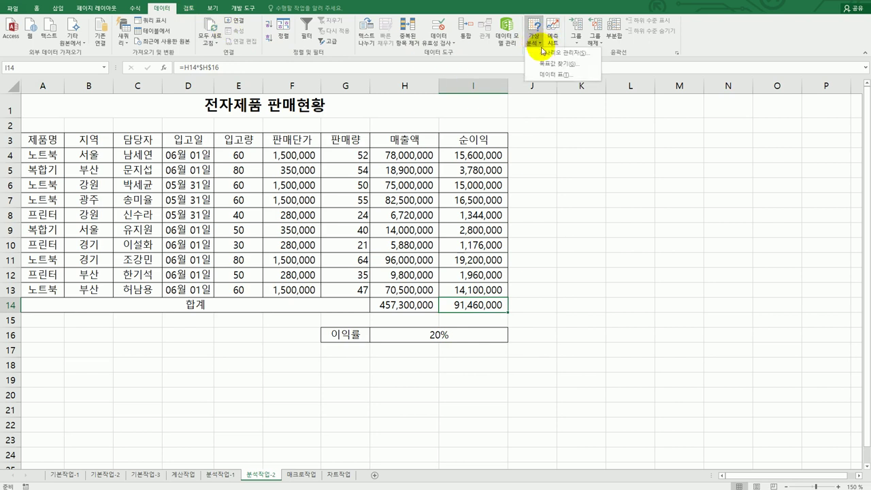
left_click(536, 60)
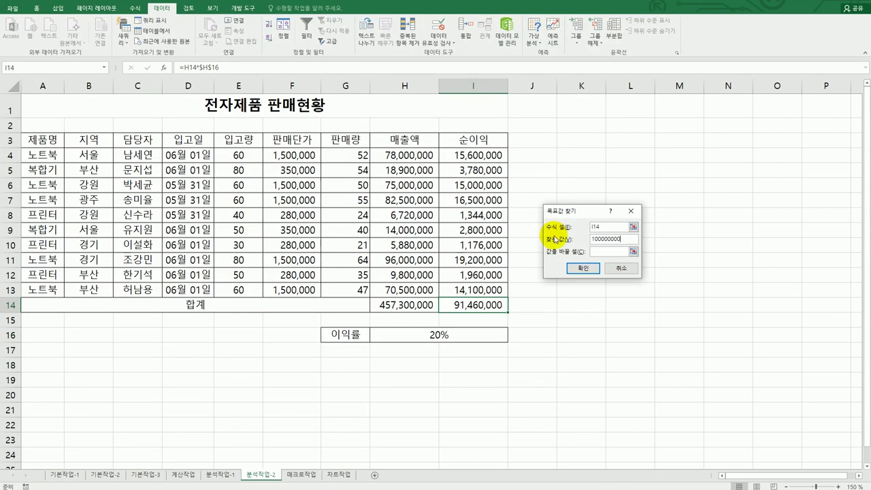
left_click(598, 251)
left_click(440, 334)
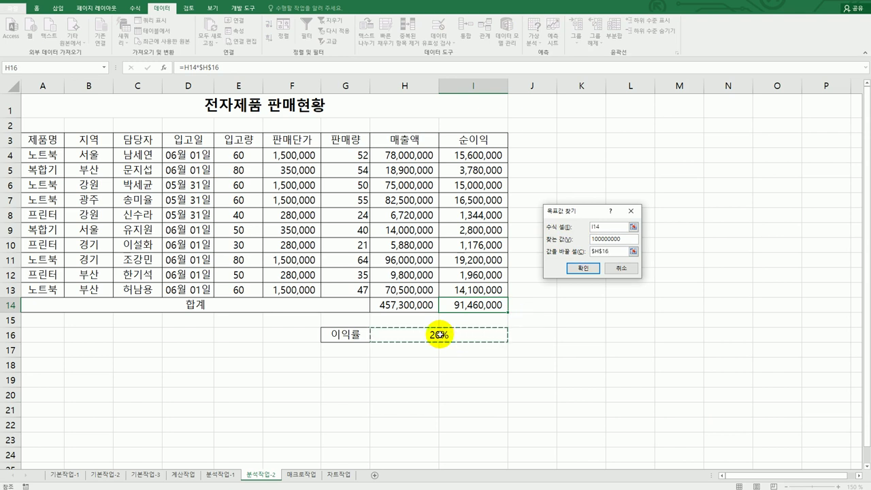
left_click(584, 269)
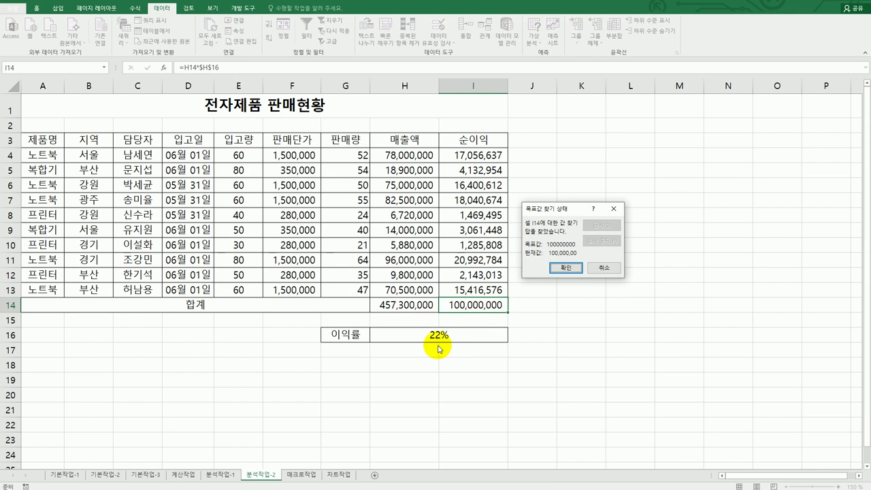
left_click(567, 267)
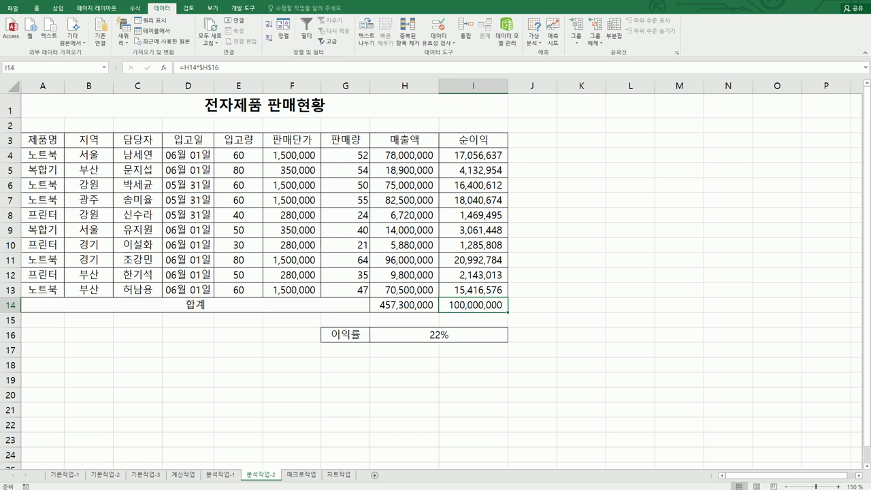
- Read the exam document's 매크로작업 task about the 테두리 and 서식 macros and open the 매크로작업 sheet
key("alt+Tab")
scroll(620, 333, "down", 4)
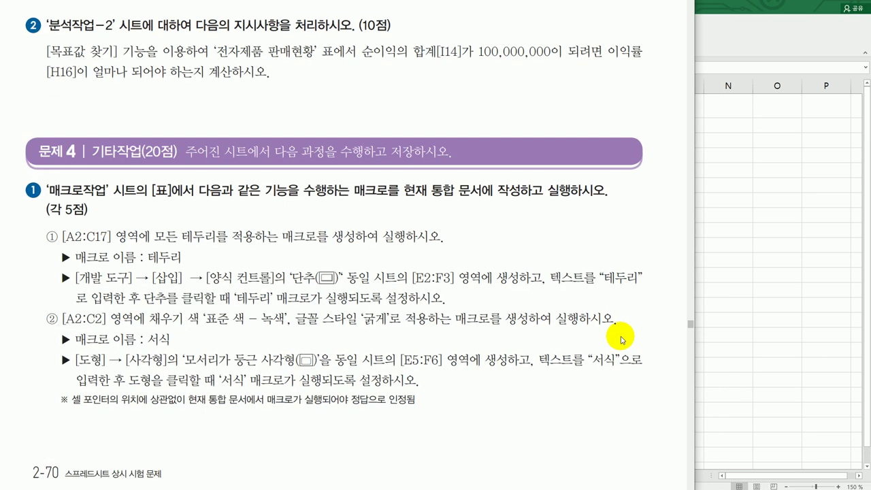
scroll(621, 338, "down", 1)
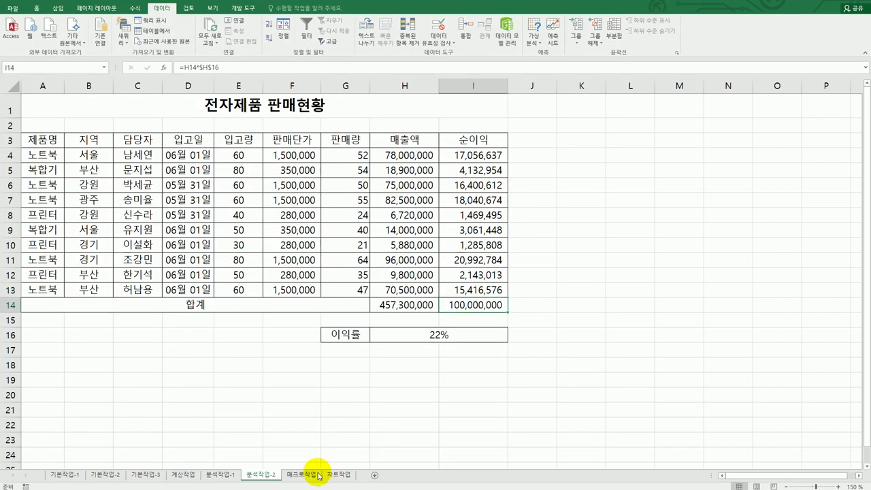
left_click(318, 475)
left_click(538, 370)
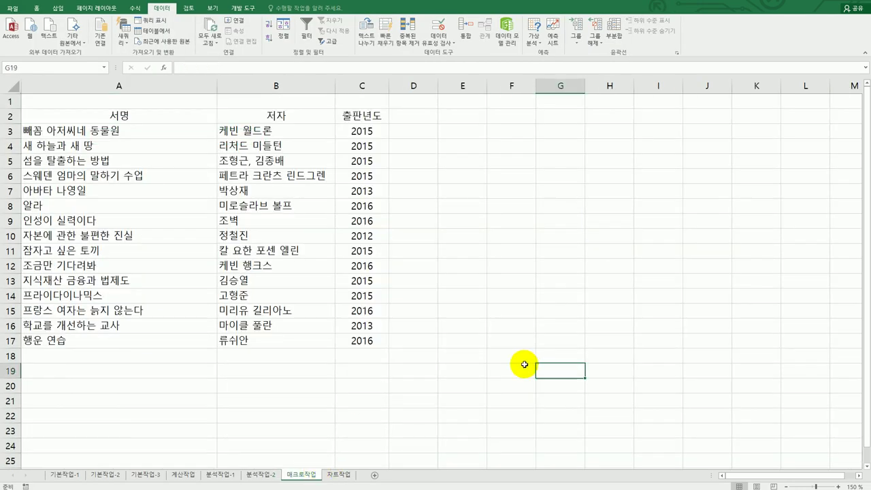
- Insert a form control button over E2:F3 and start recording a macro named 테두리 for it in the current workbook
left_click(241, 9)
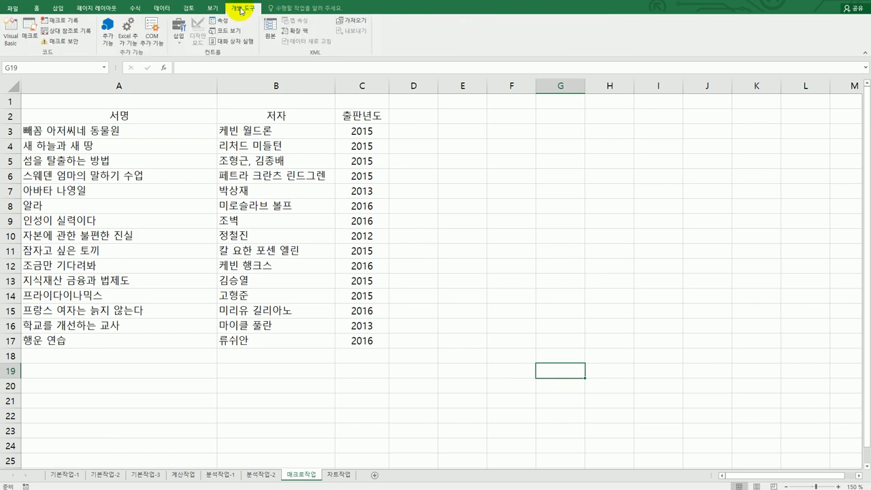
left_click(183, 37)
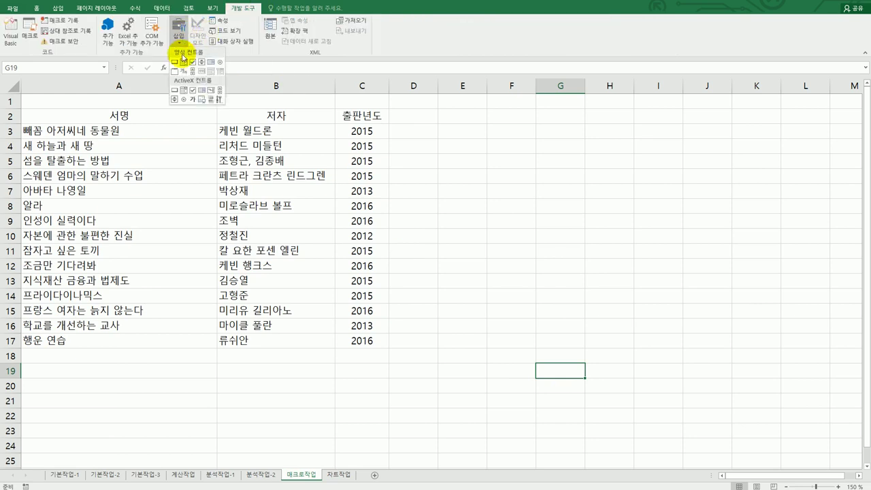
left_click(176, 61)
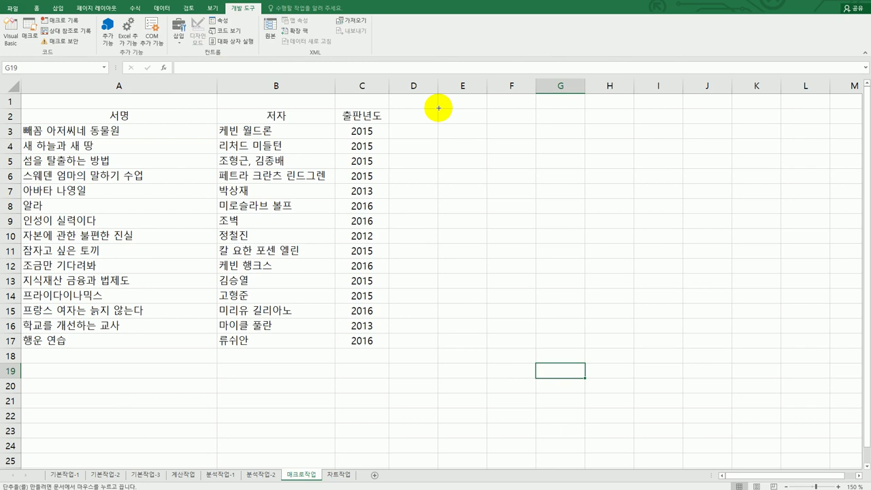
left_click_drag(439, 109, 515, 135)
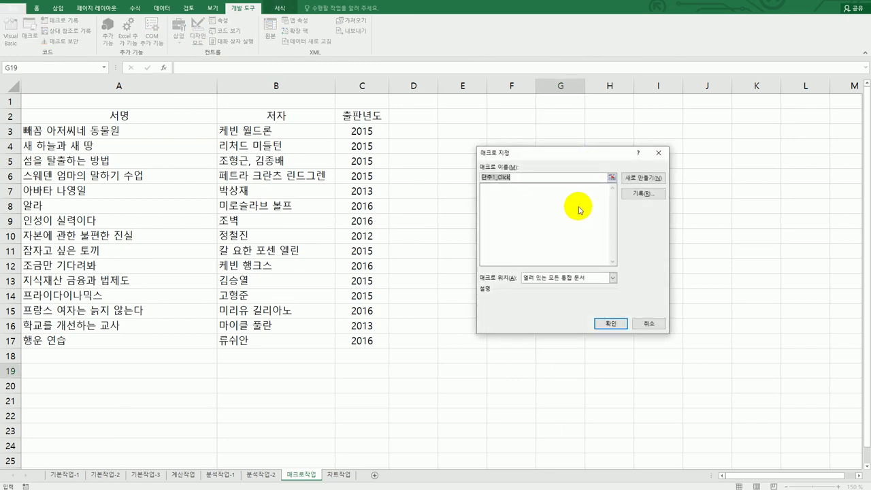
left_click(642, 193)
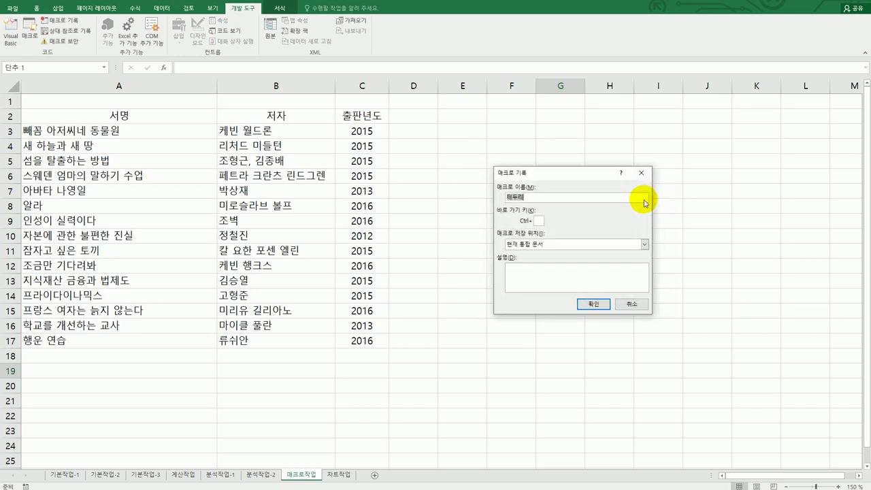
left_click(598, 305)
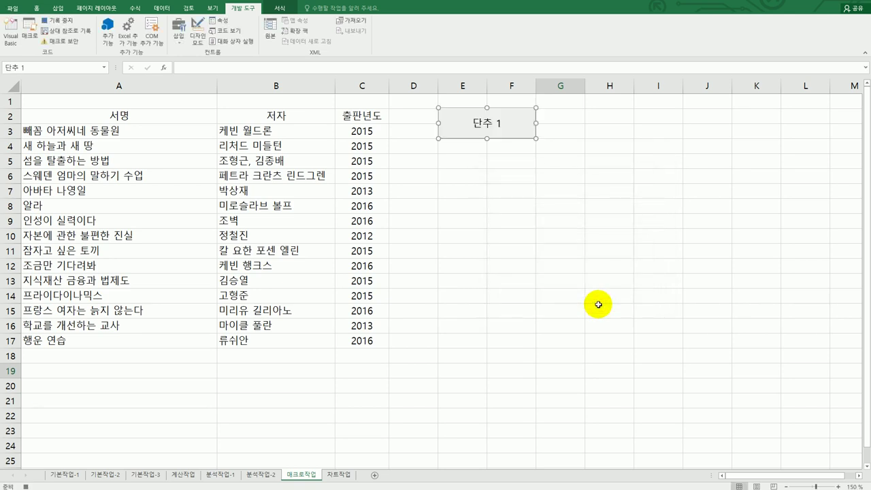
- Apply all borders to the table A2:C17 and stop recording the 테두리 macro
left_click_drag(121, 115, 348, 335)
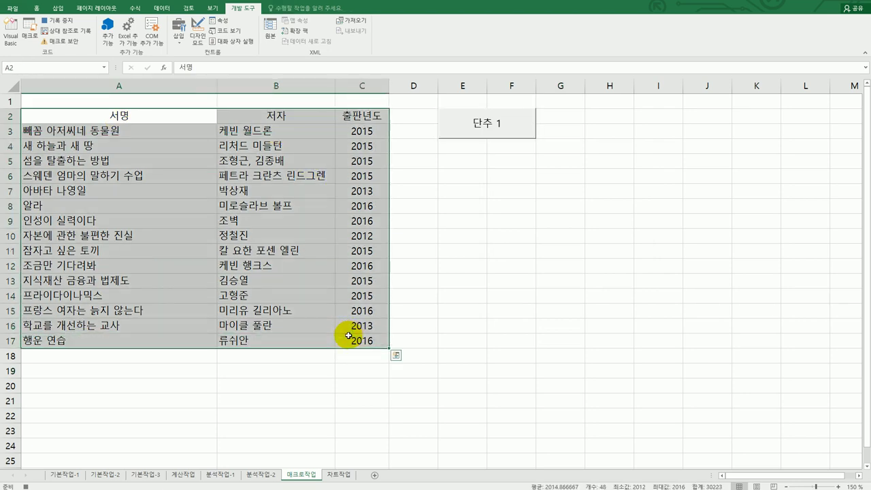
left_click(41, 11)
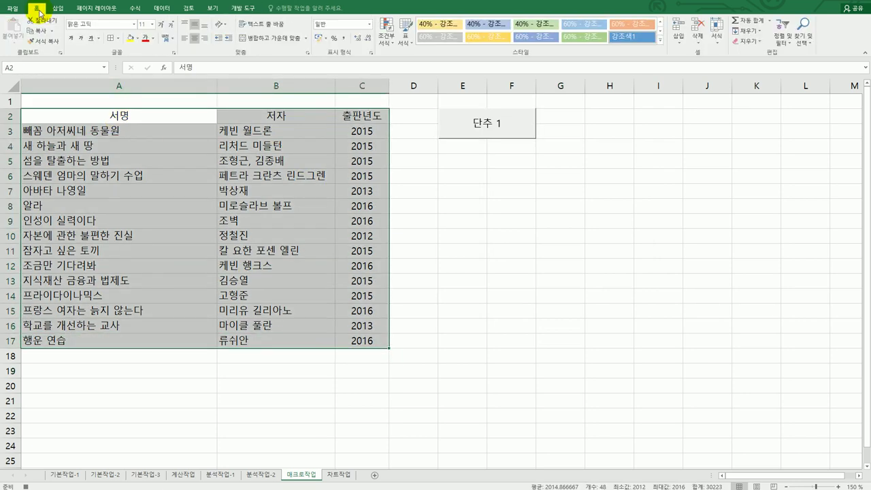
left_click(117, 39)
left_click(132, 116)
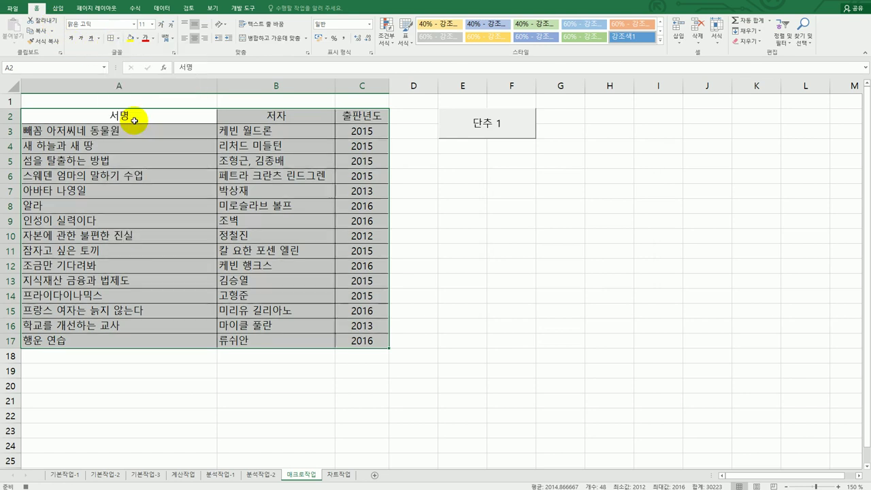
left_click(363, 341)
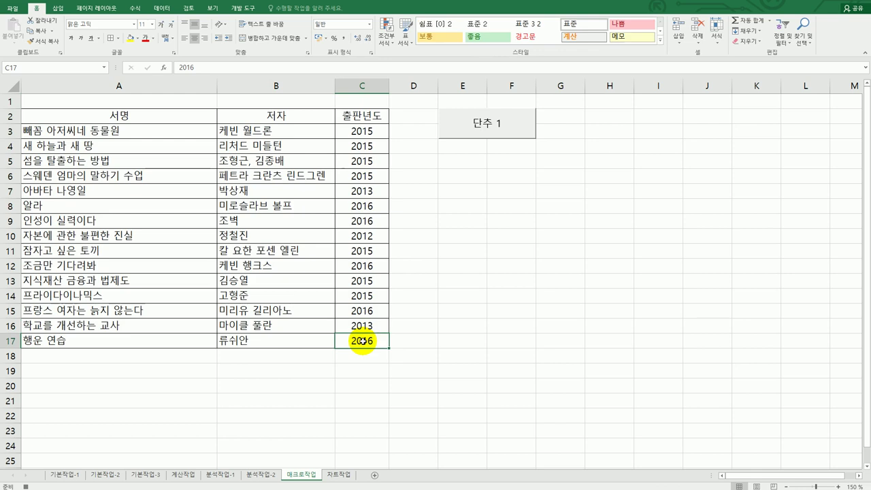
left_click(240, 8)
left_click(57, 20)
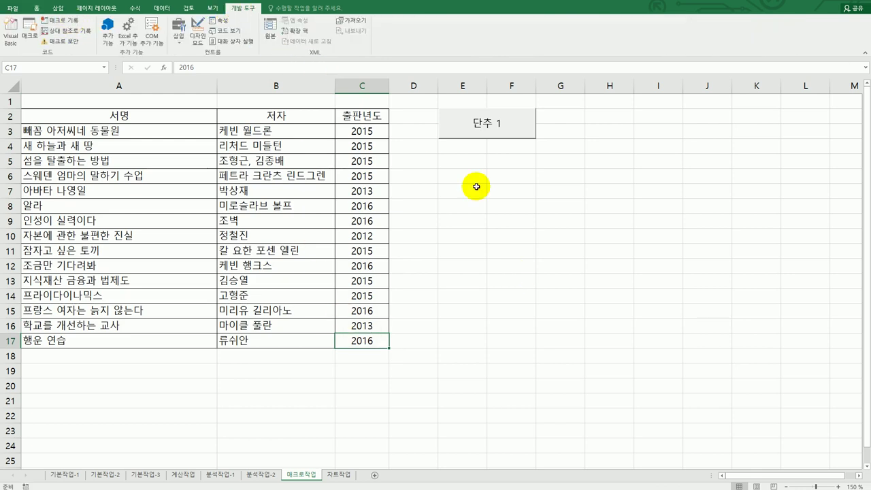
- Change the text on the form control button over E2:F3 to 테두리
right_click(487, 128)
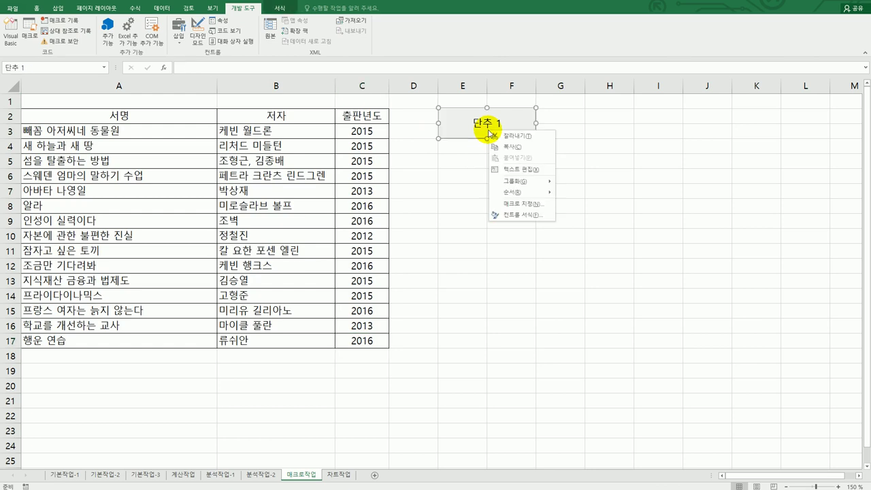
left_click(527, 166)
key("ctrl+a")
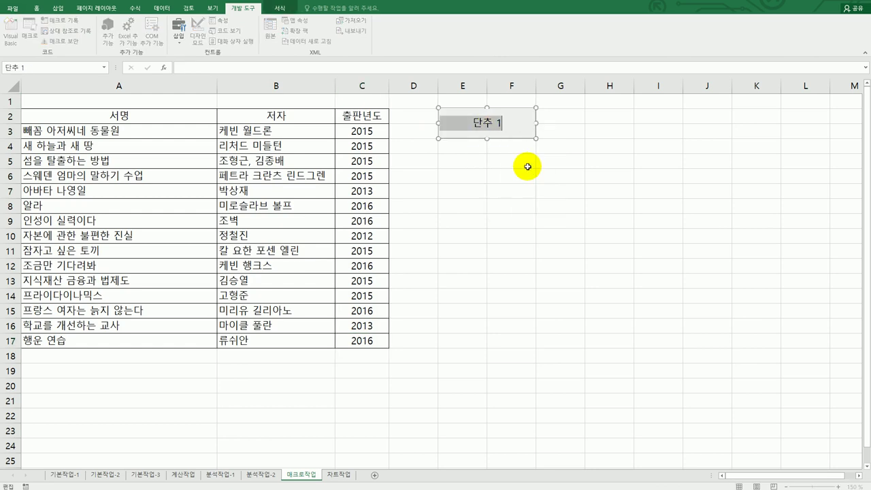
type("테두리")
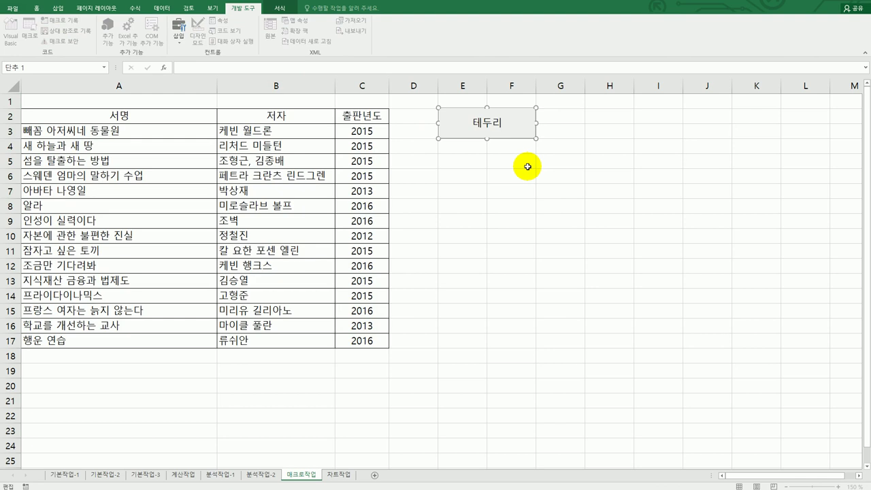
left_click(527, 166)
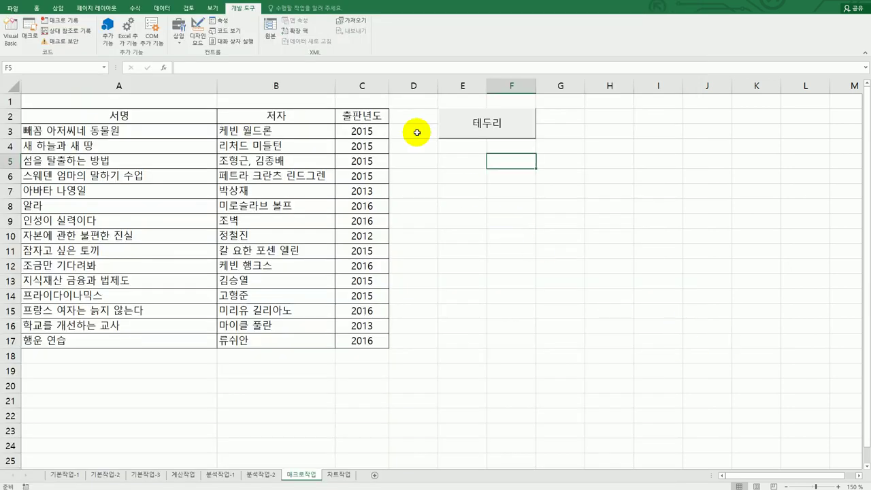
- Draw a rounded rectangle shape over E5:F6 and enter 서식 as its text
left_click(62, 9)
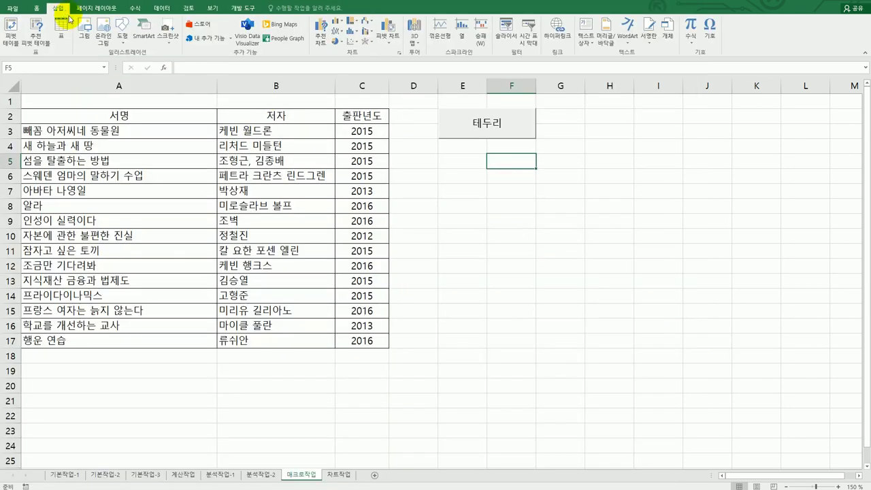
left_click(124, 38)
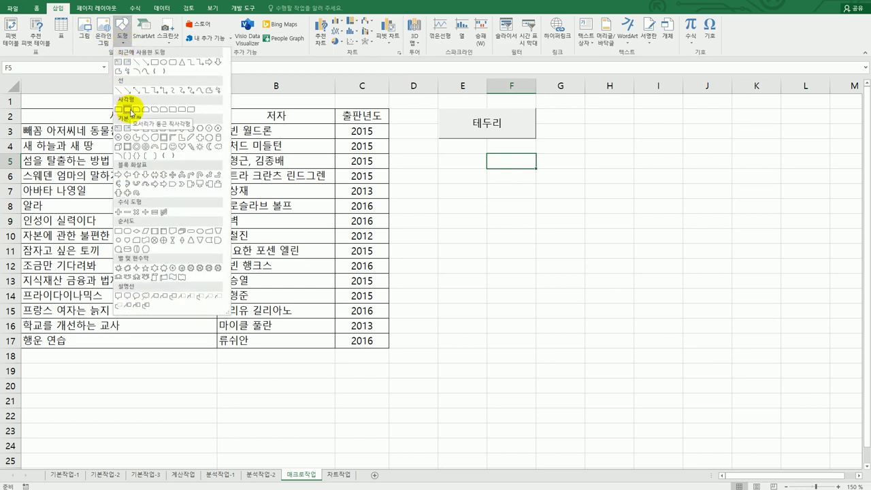
left_click(131, 111)
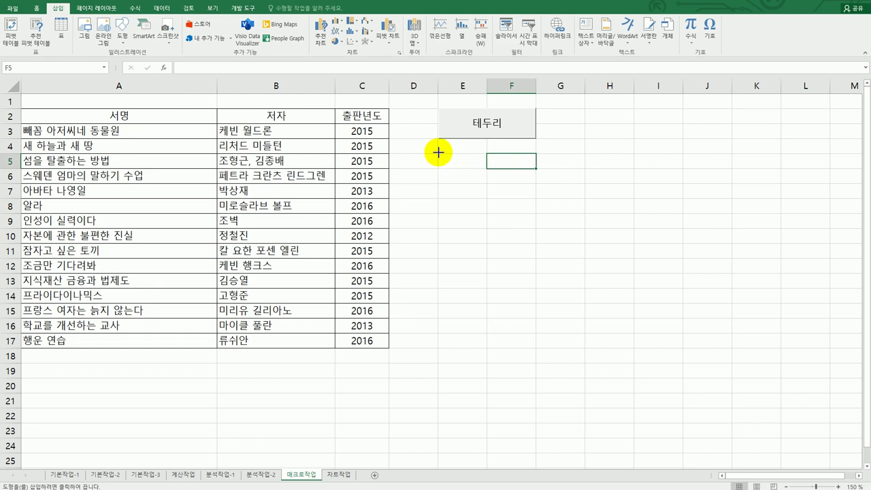
left_click_drag(438, 152, 529, 184)
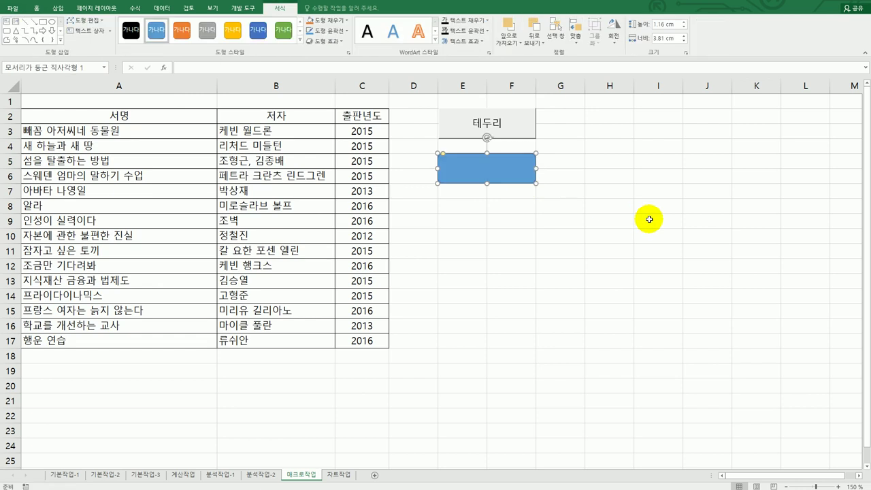
type("서식")
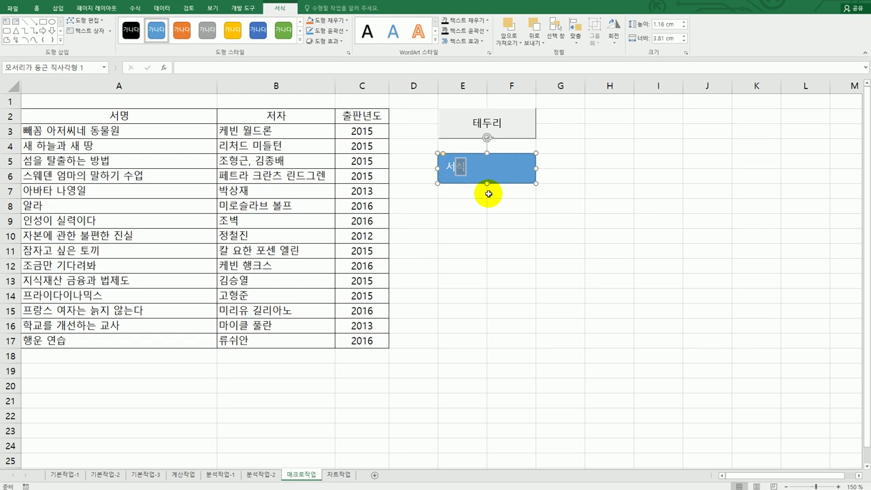
- Assign a new macro named 서식 to the rounded rectangle and start recording it in the current workbook
right_click(502, 170)
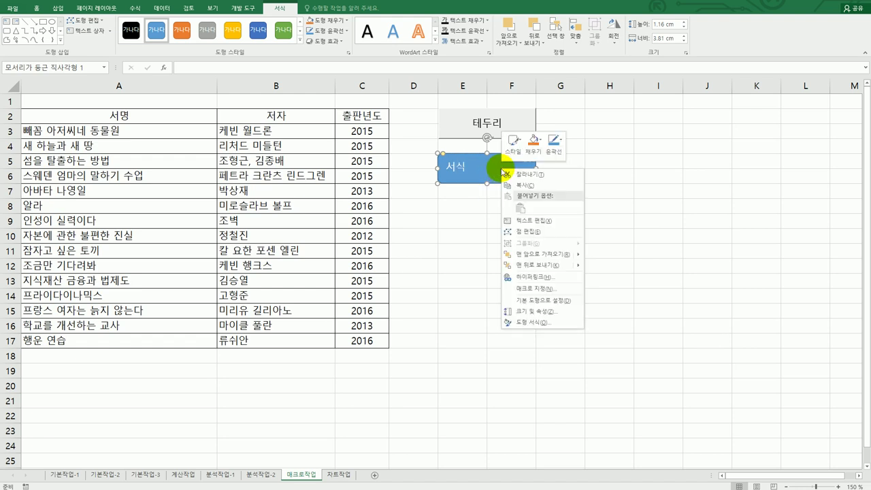
left_click(560, 293)
type("서")
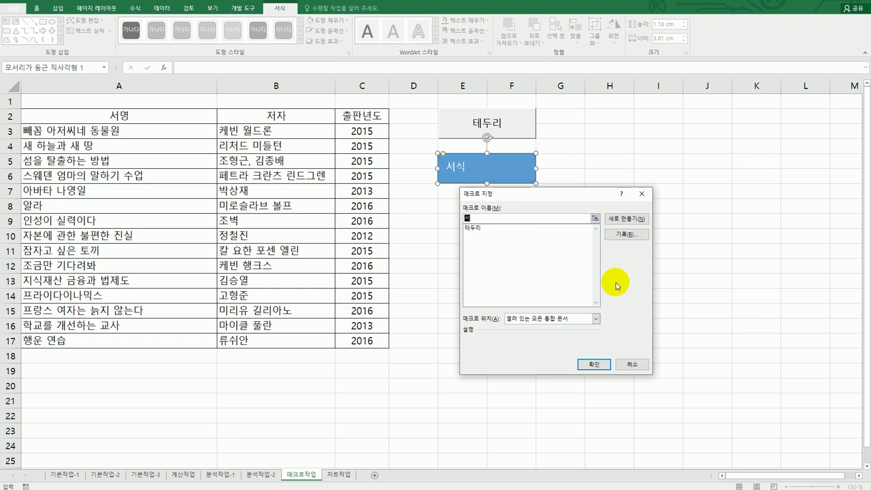
type("식")
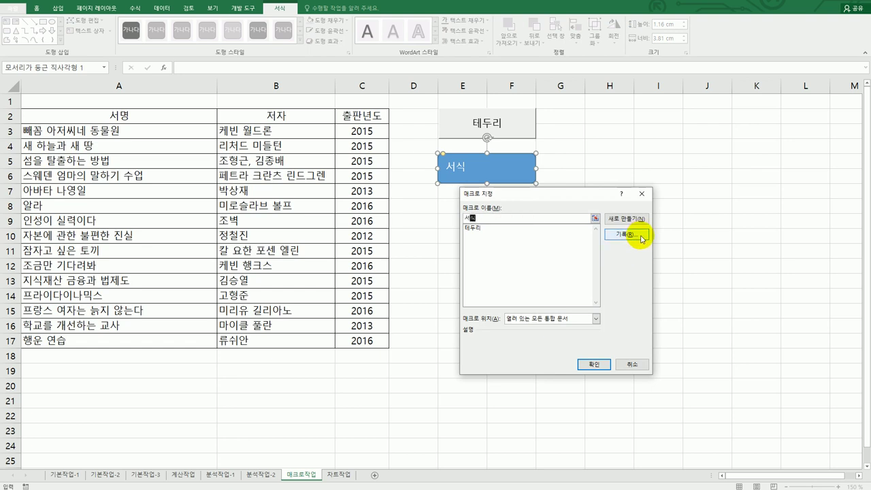
left_click(641, 235)
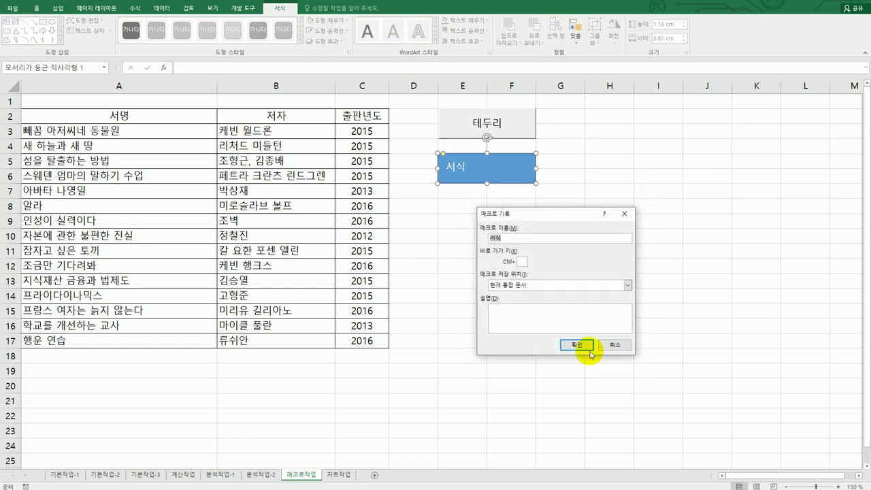
left_click(582, 346)
- Make the header cells A2:C2 bold with the standard green fill, checking the exam document, and stop recording the 서식 macro
left_click_drag(117, 115, 339, 122)
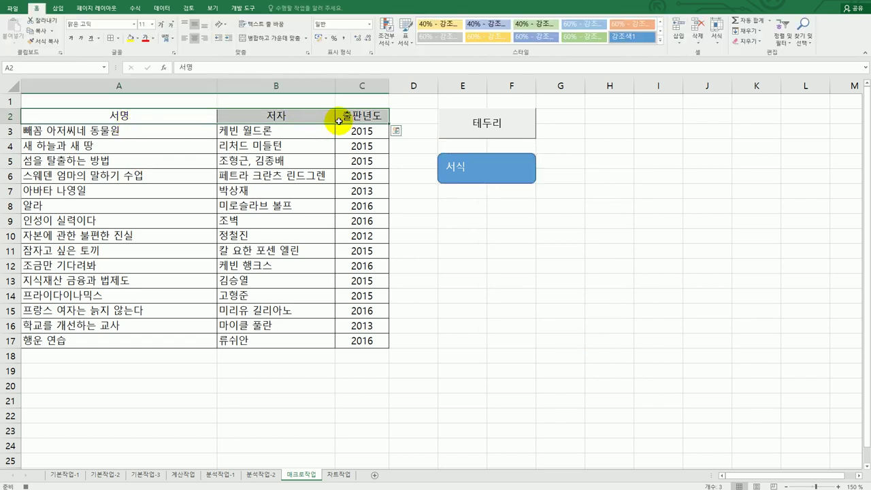
key("alt+Tab")
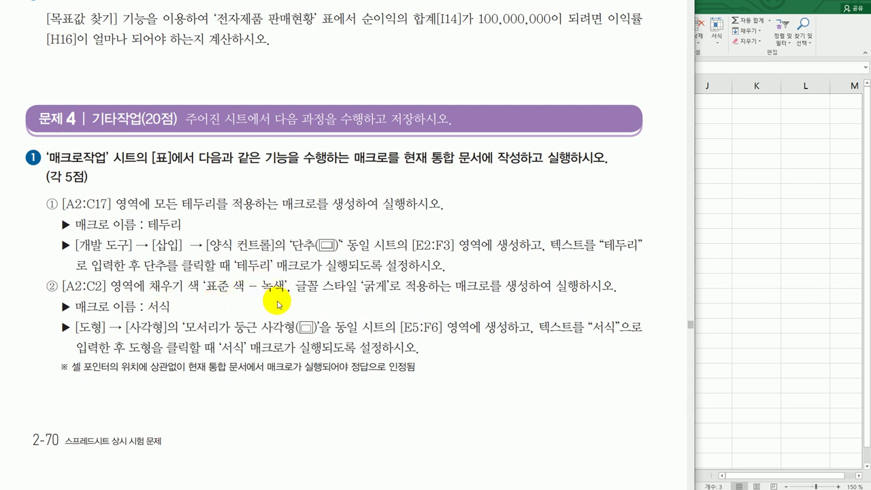
left_click(736, 5)
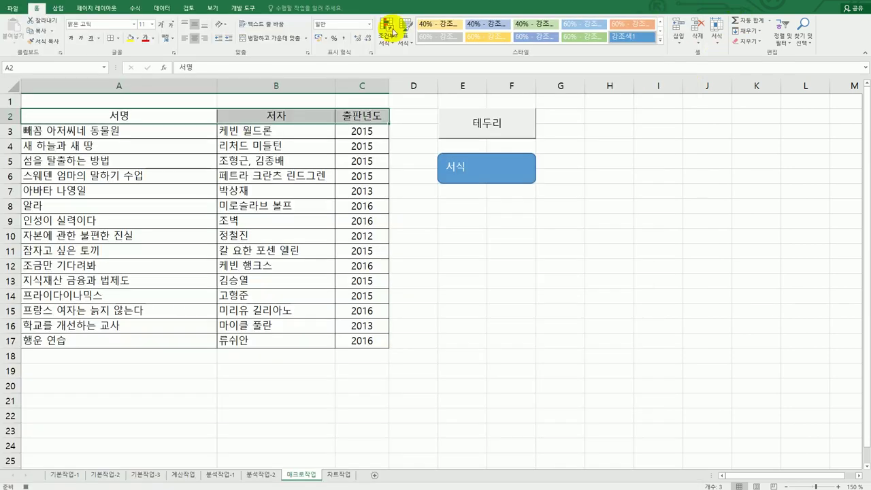
left_click(71, 38)
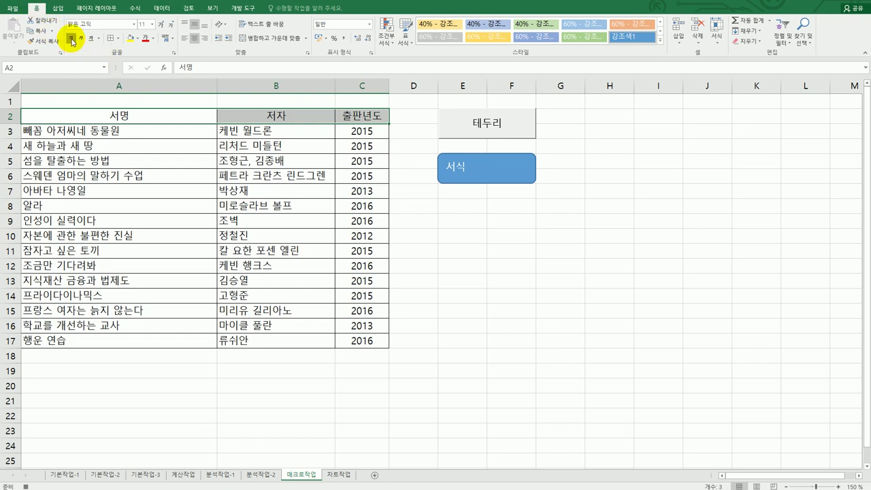
left_click(136, 39)
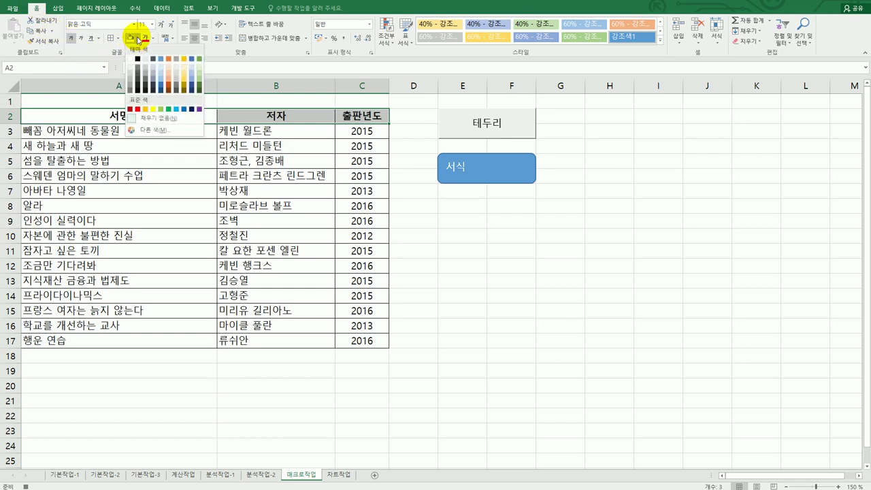
left_click(169, 111)
left_click(382, 115)
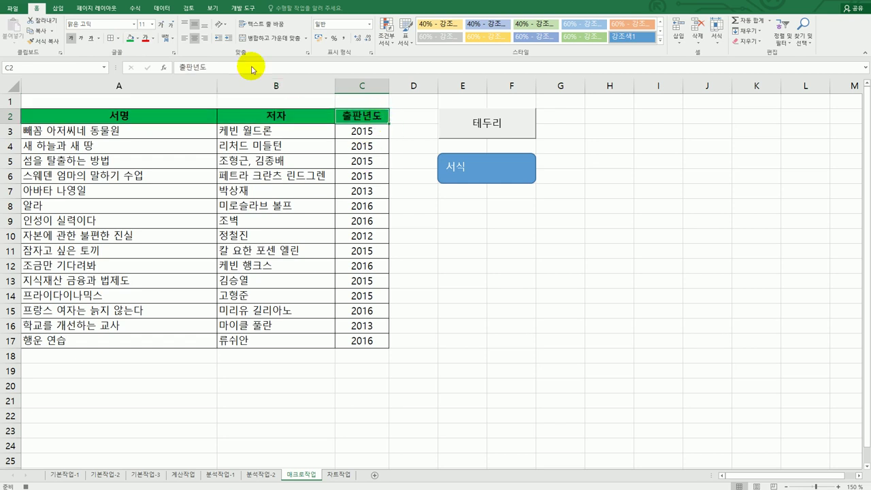
left_click(242, 8)
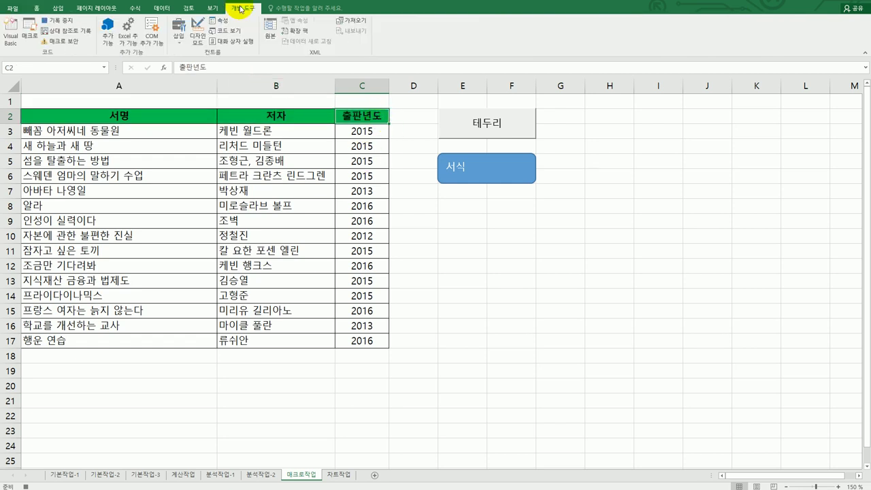
left_click(68, 22)
left_click(561, 282)
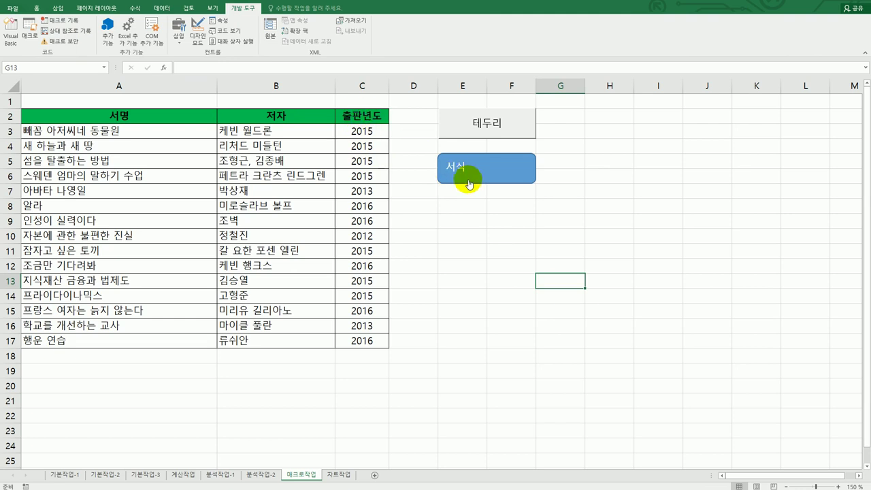
left_click(553, 253)
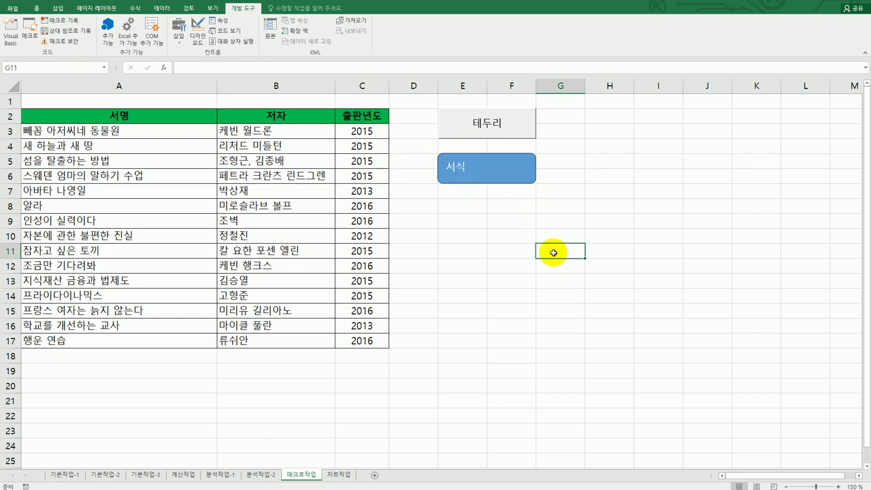